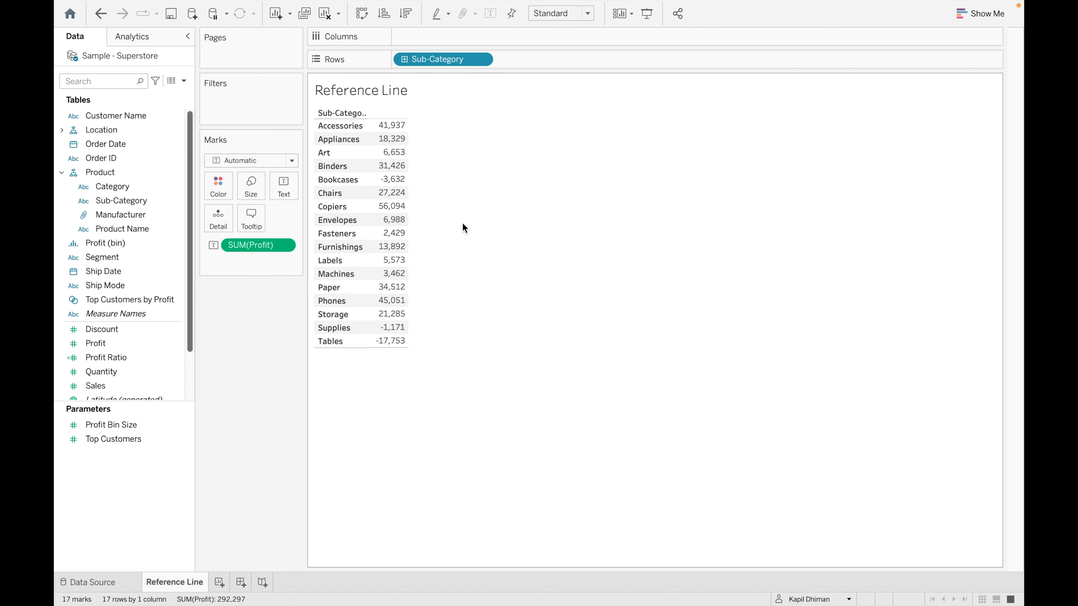
# - Turn the Profit by Sub-Category table into horizontal bars and bring up the Analytics pane
pyautogui.click(978, 18)
pyautogui.click(925, 114)
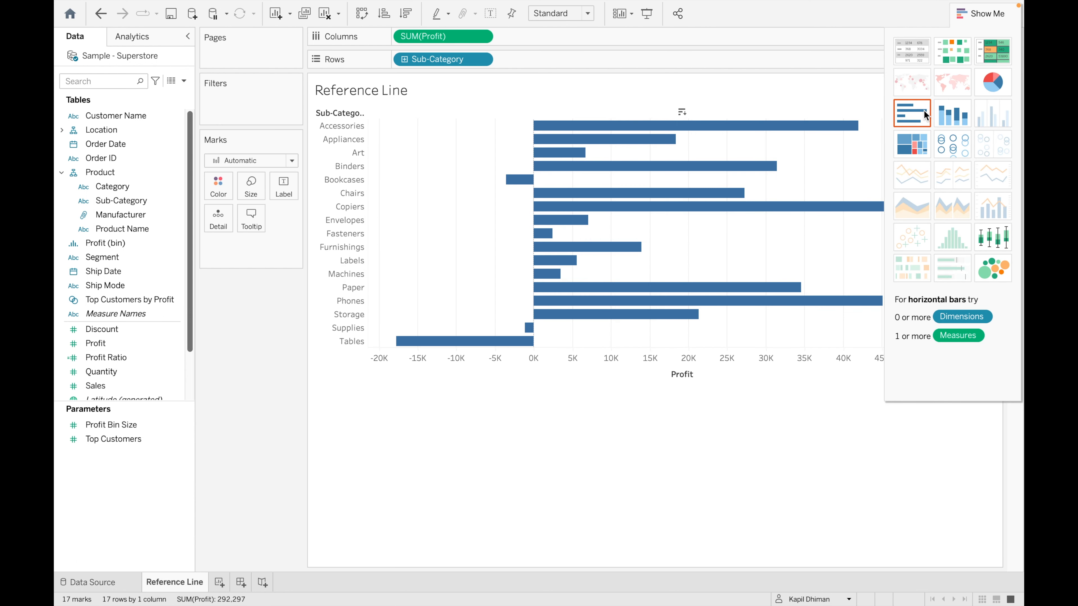
pyautogui.click(969, 14)
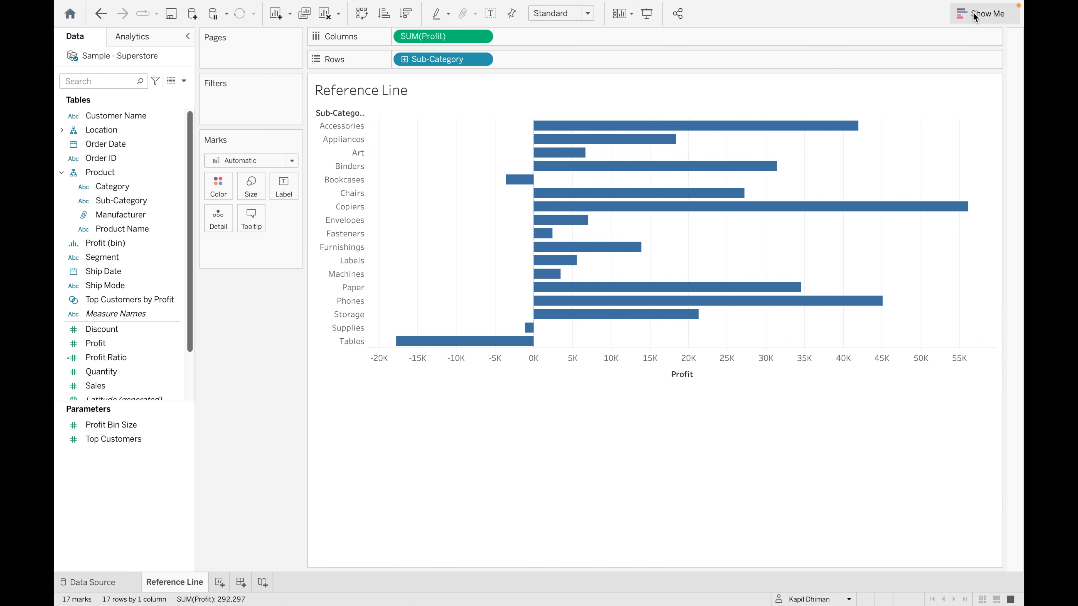
pyautogui.click(158, 40)
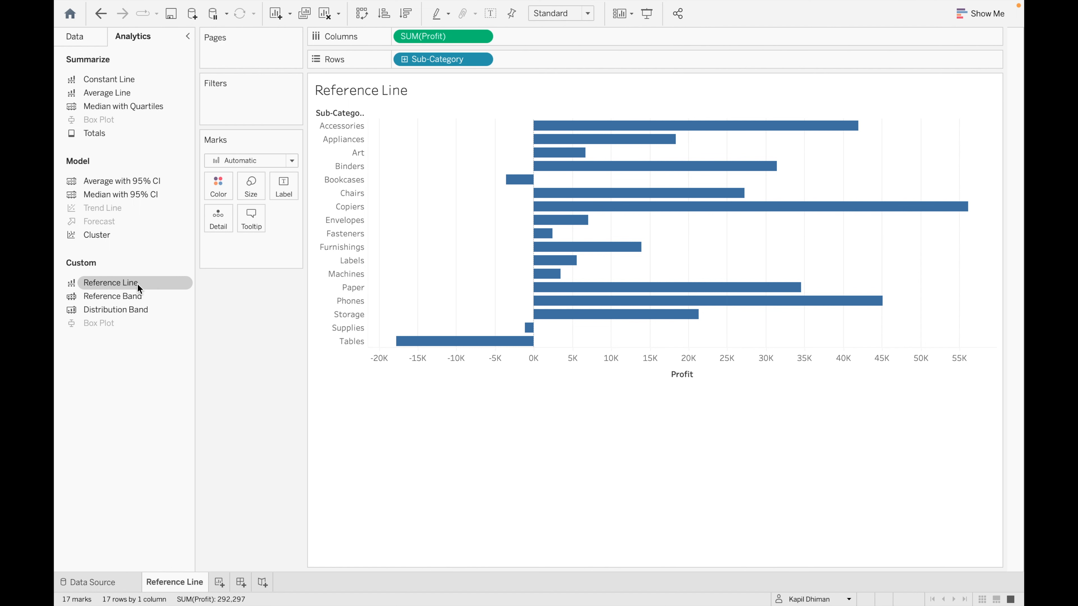
# - Add a reference line across the entire Profit table after previewing the Pane and Cell targets
pyautogui.moveTo(137, 283); pyautogui.dragTo(441, 136)
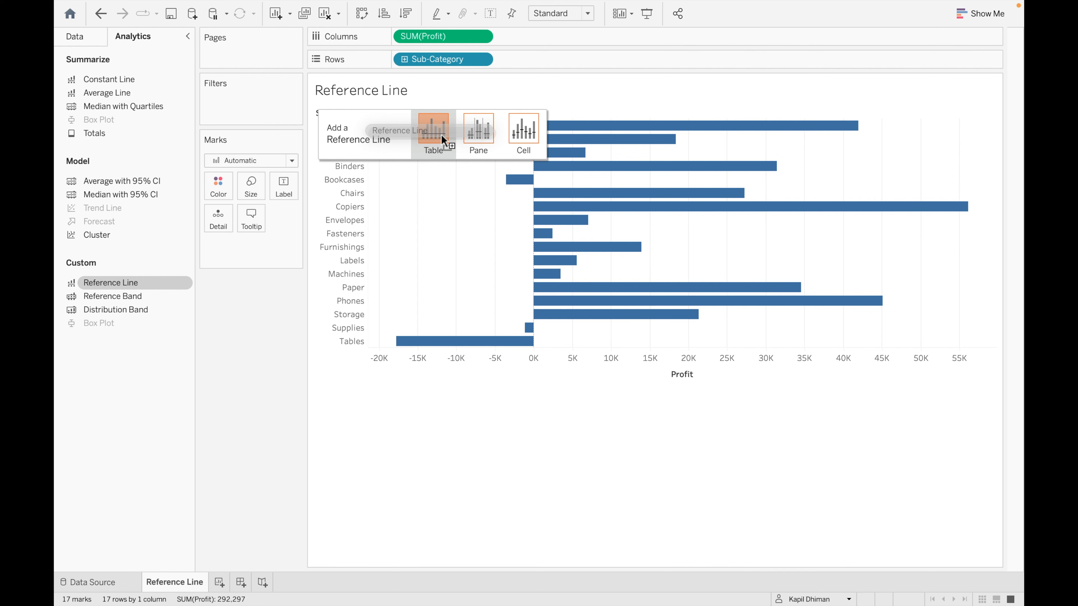
pyautogui.moveTo(441, 134); pyautogui.dragTo(484, 143)
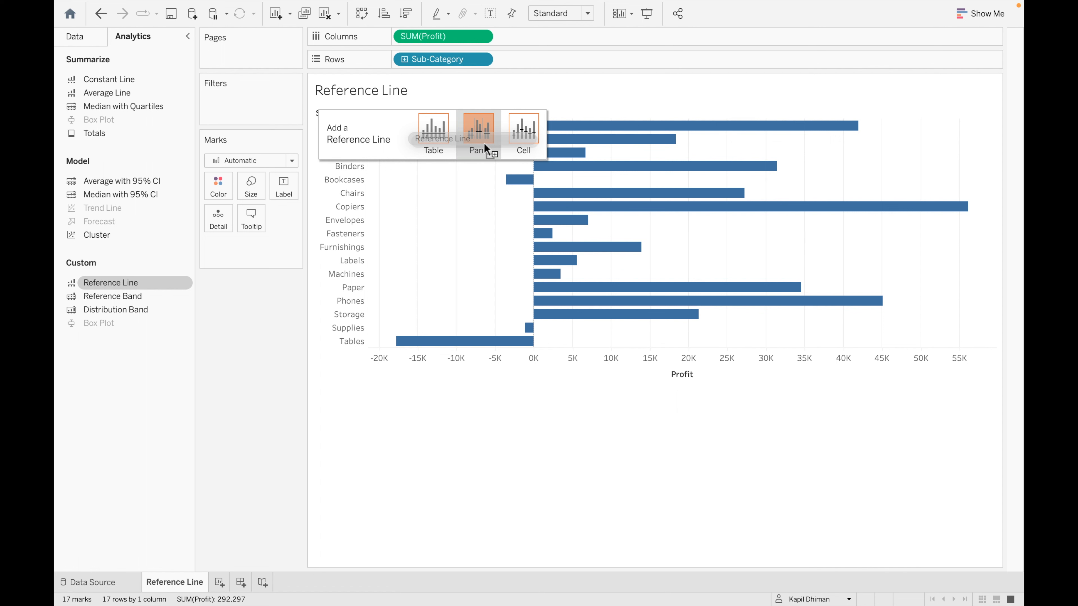
pyautogui.moveTo(484, 142); pyautogui.dragTo(537, 140)
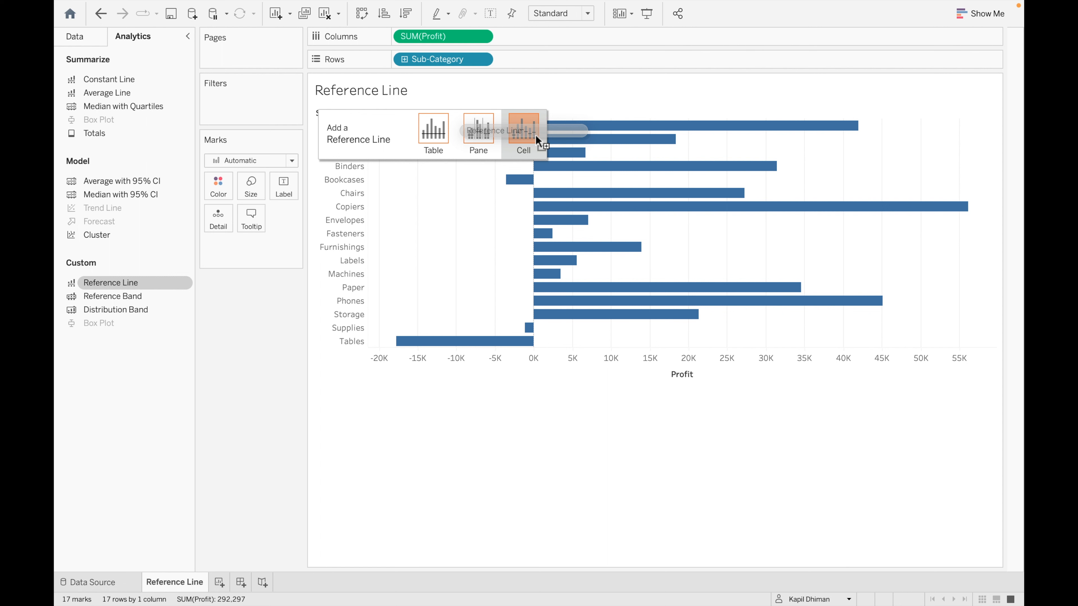
pyautogui.moveTo(537, 140); pyautogui.dragTo(436, 131)
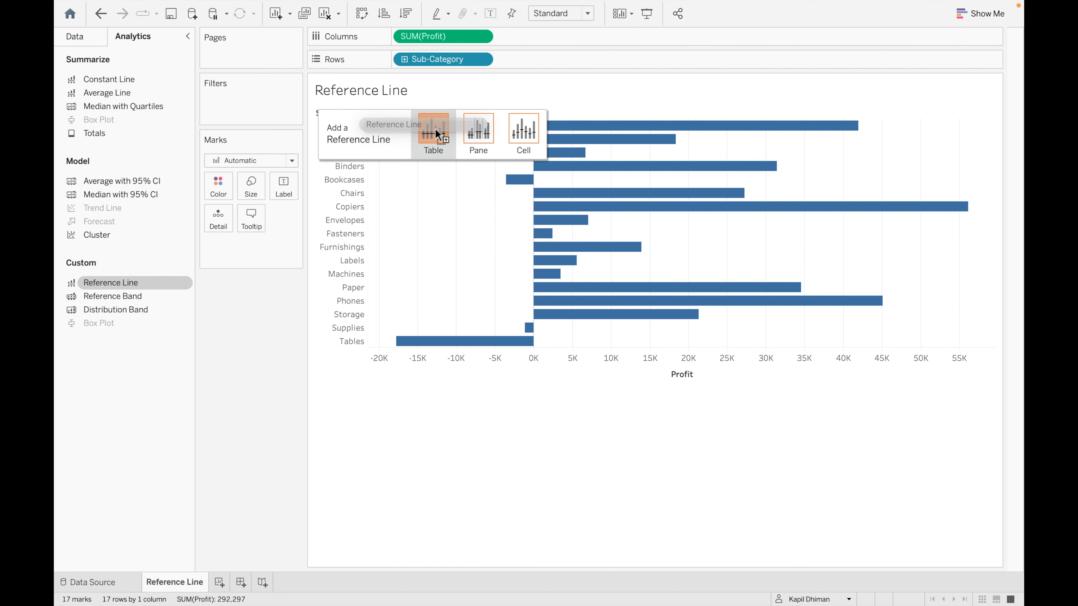
pyautogui.moveTo(435, 128); pyautogui.dragTo(433, 127)
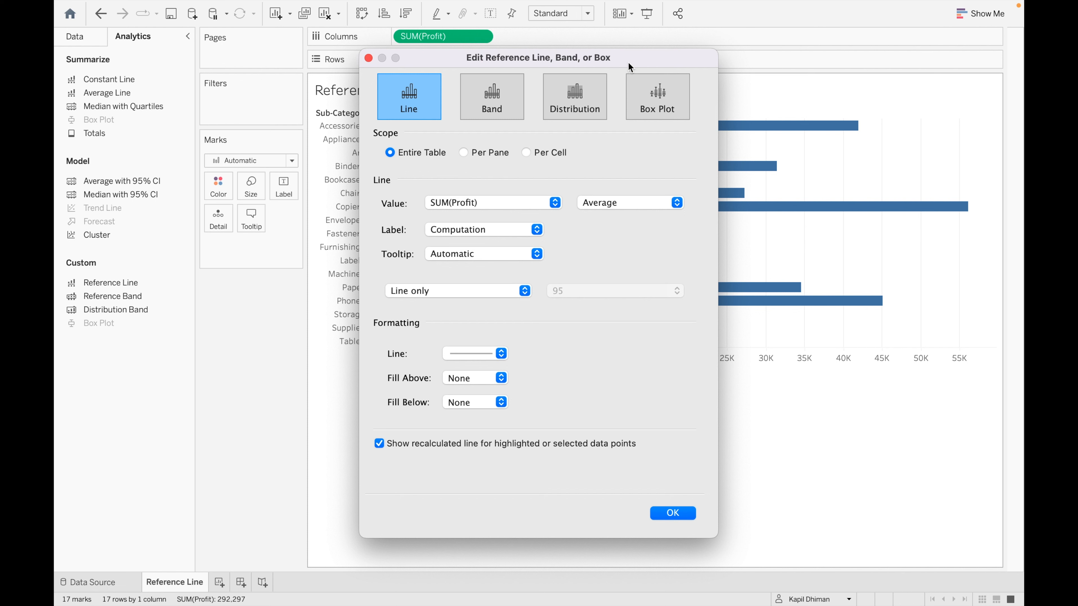
# - Preview the reference line at the Minimum and then the Maximum Profit
pyautogui.moveTo(636, 54); pyautogui.dragTo(716, 171)
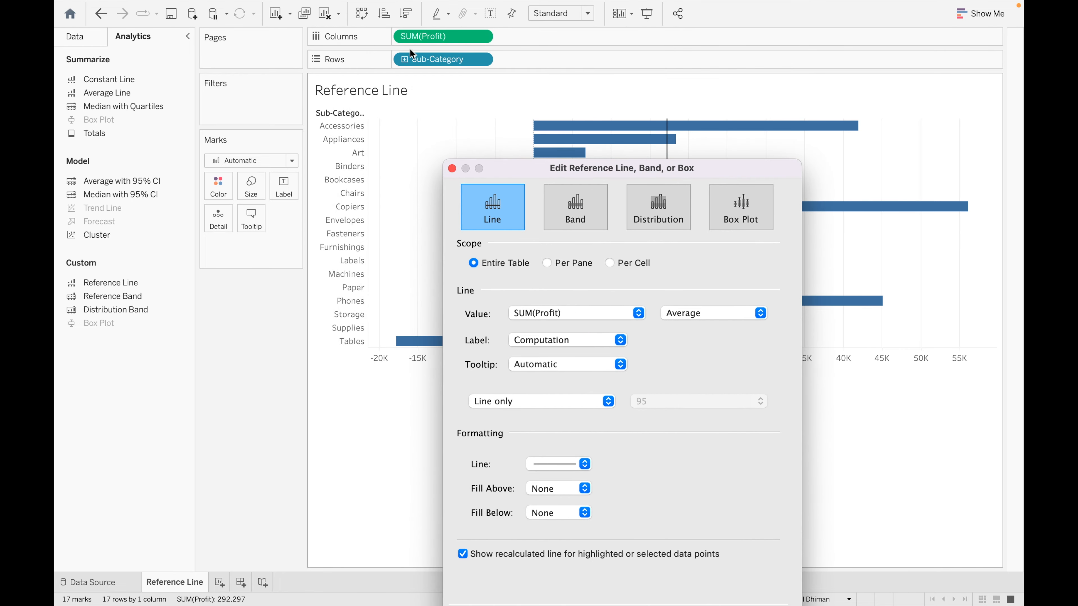
pyautogui.moveTo(703, 168); pyautogui.dragTo(685, 9)
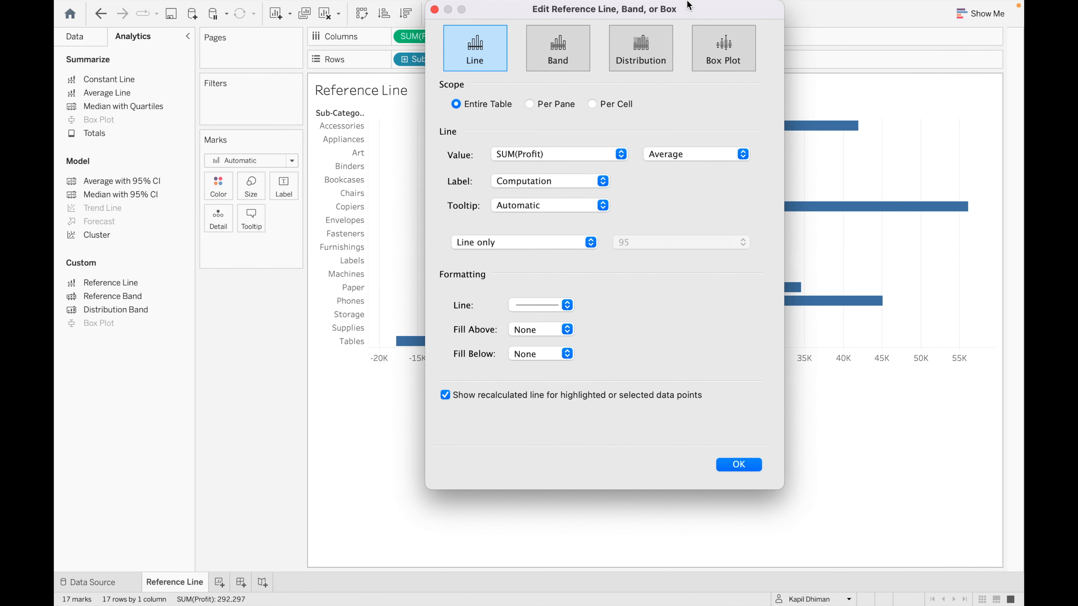
pyautogui.click(744, 155)
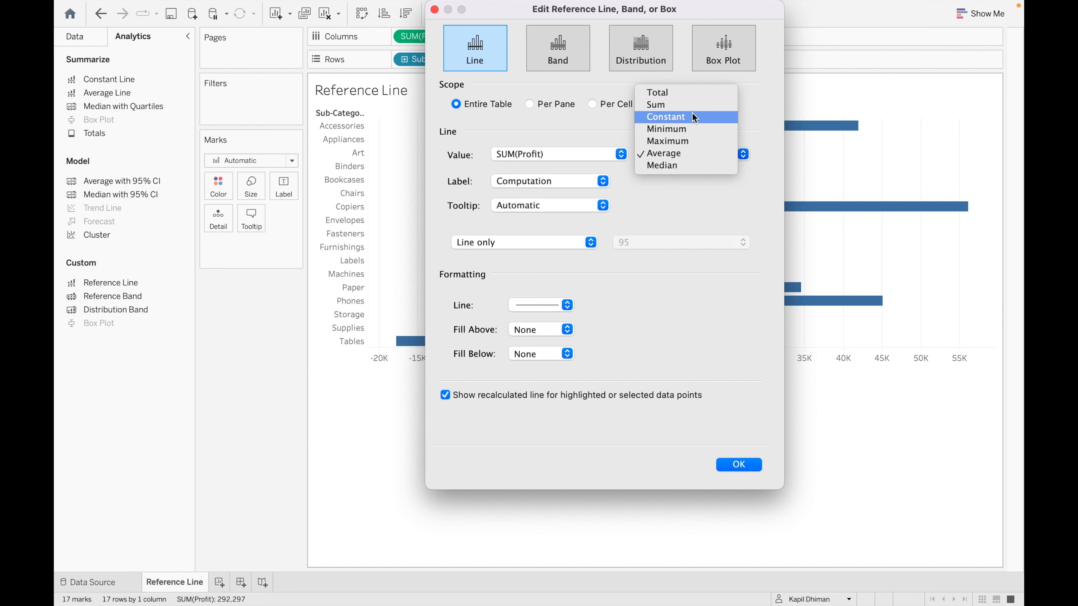
pyautogui.moveTo(727, 9); pyautogui.dragTo(903, 68)
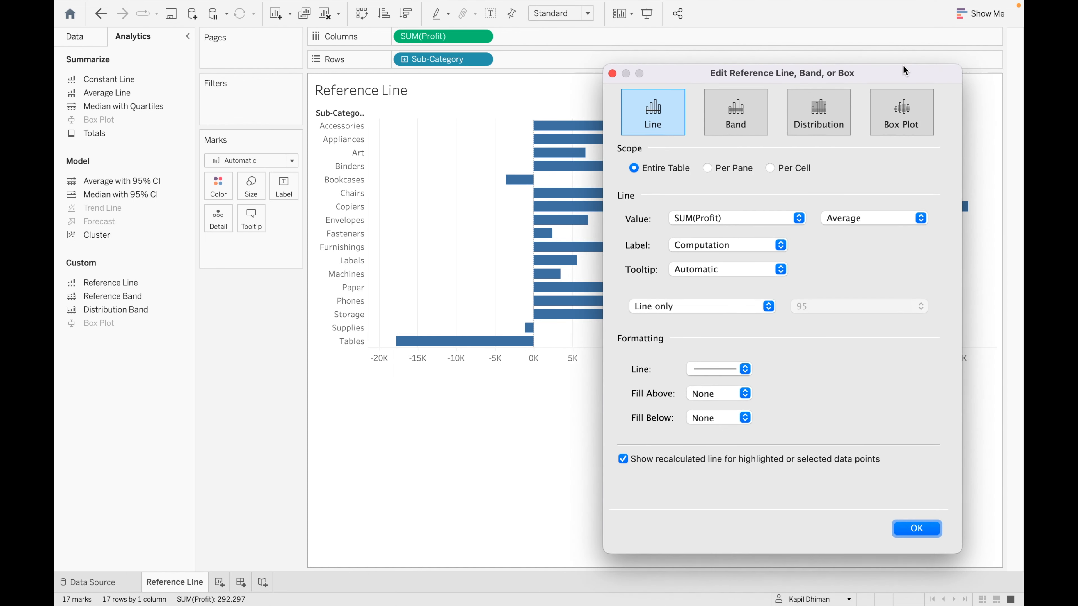
pyautogui.click(920, 218)
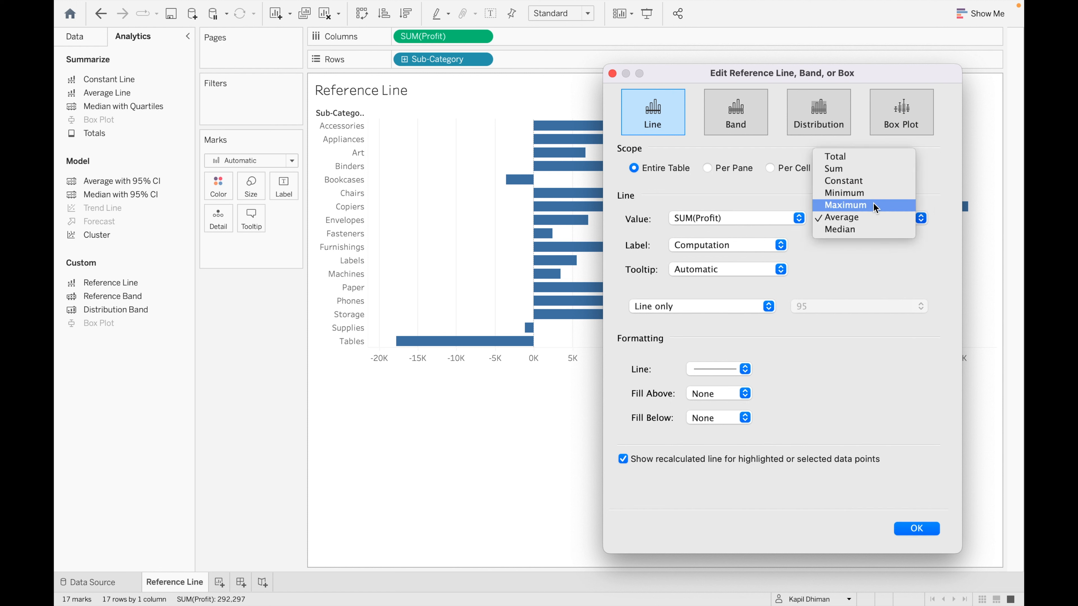
pyautogui.click(866, 195)
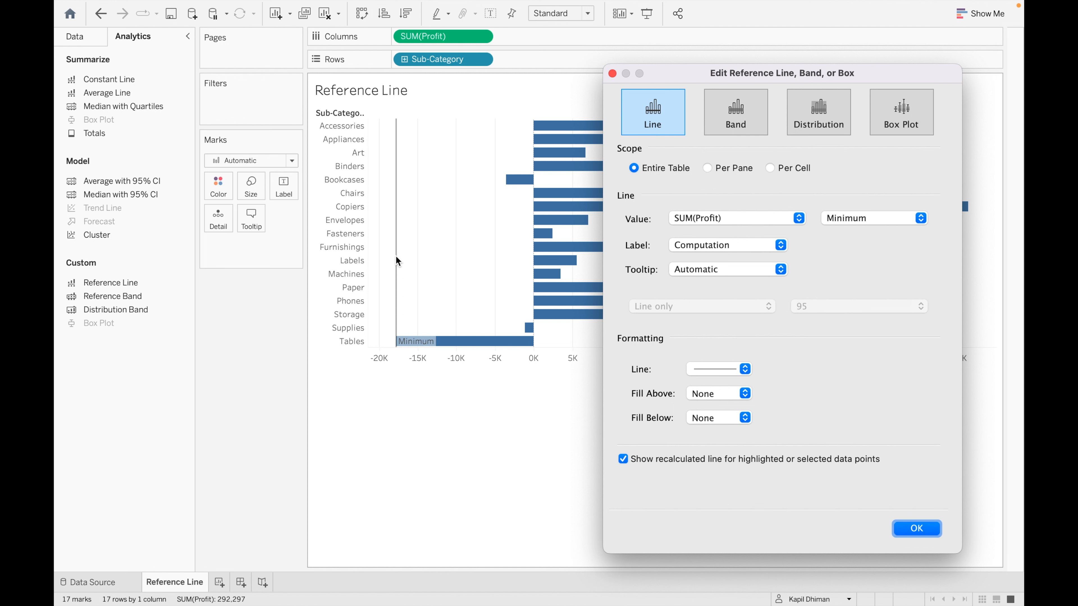
pyautogui.click(920, 218)
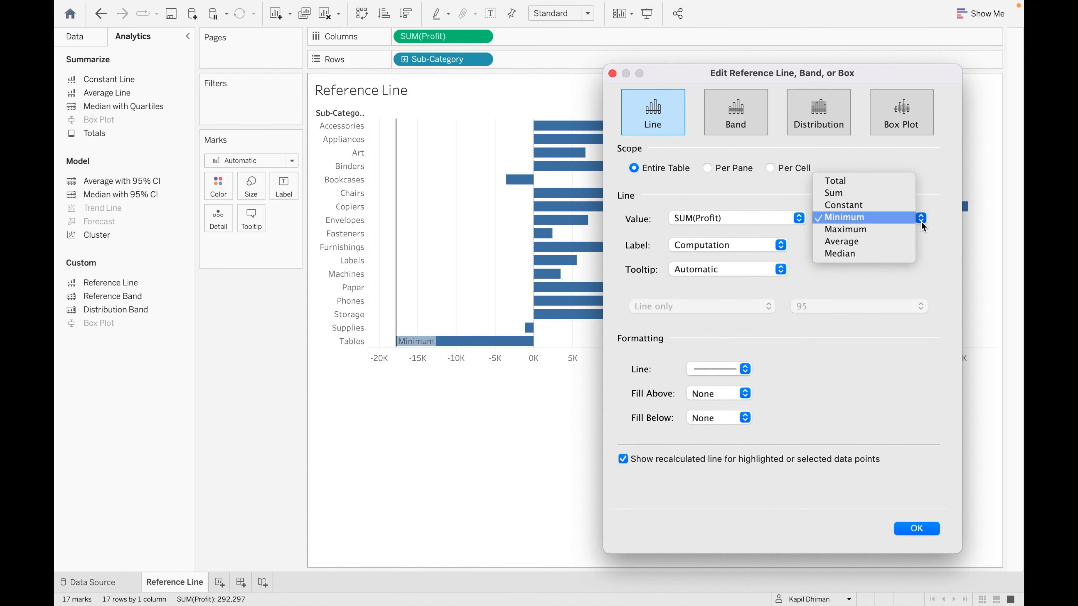
pyautogui.click(883, 229)
# - Try the Total and Sum aggregations, then set the line to Median Profit
pyautogui.moveTo(882, 68); pyautogui.dragTo(617, 97)
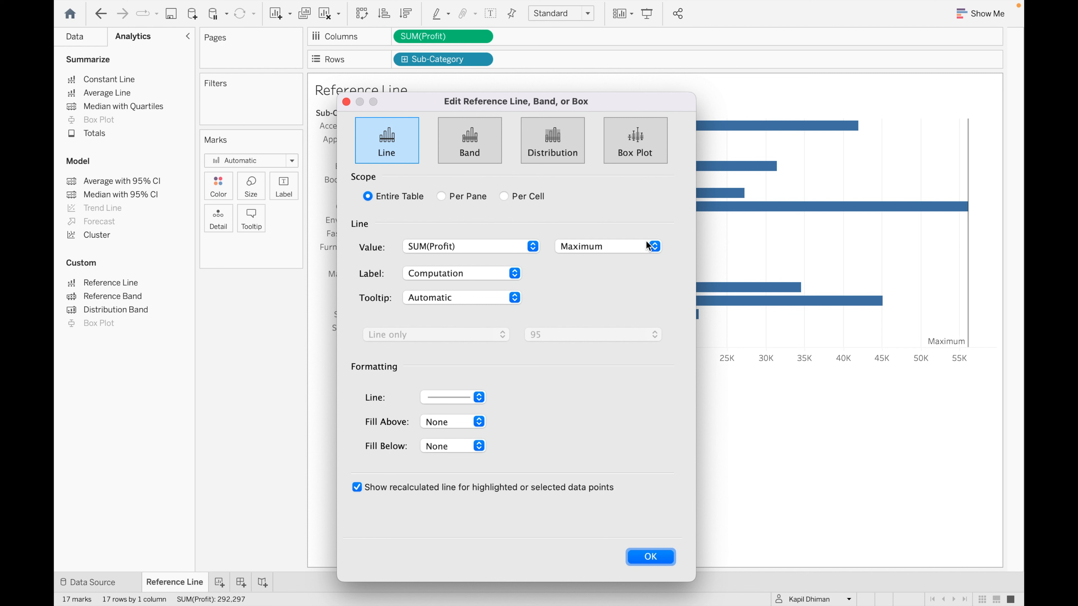
pyautogui.click(653, 247)
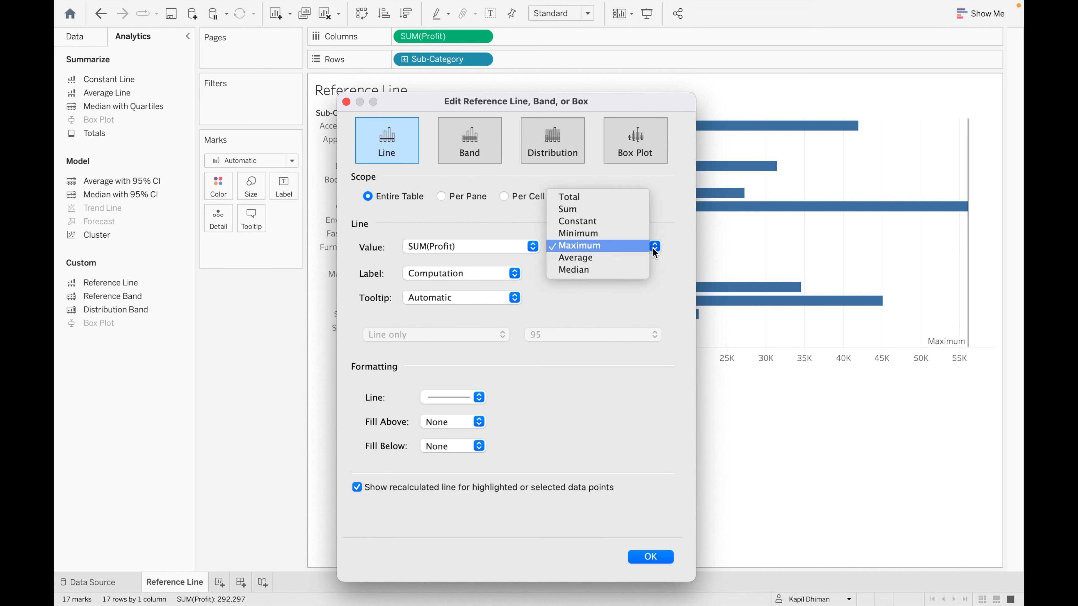
pyautogui.click(620, 202)
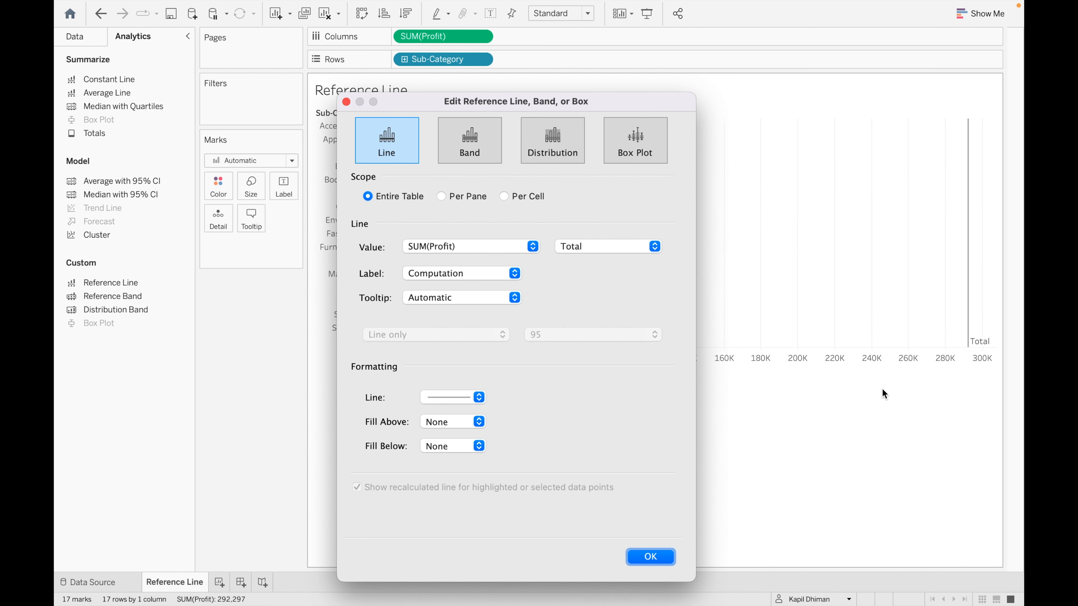
pyautogui.click(652, 251)
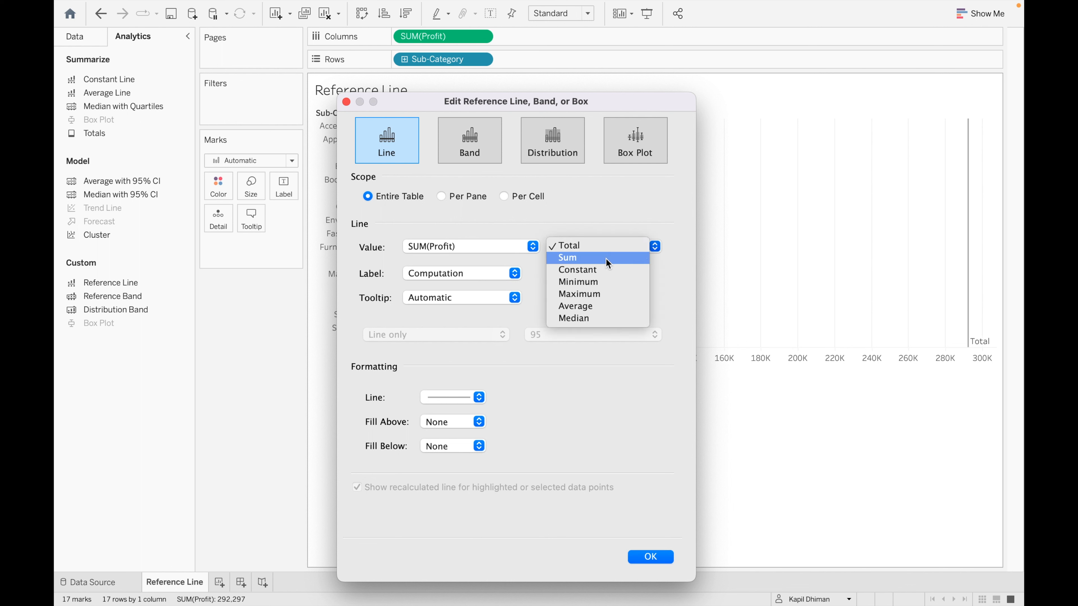
pyautogui.click(622, 259)
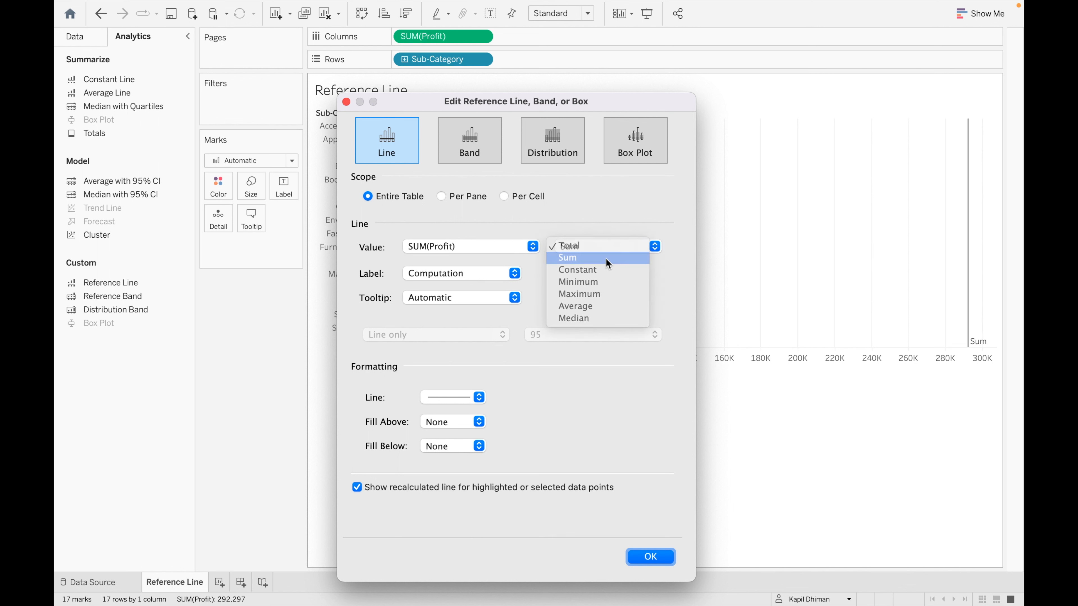
pyautogui.click(653, 246)
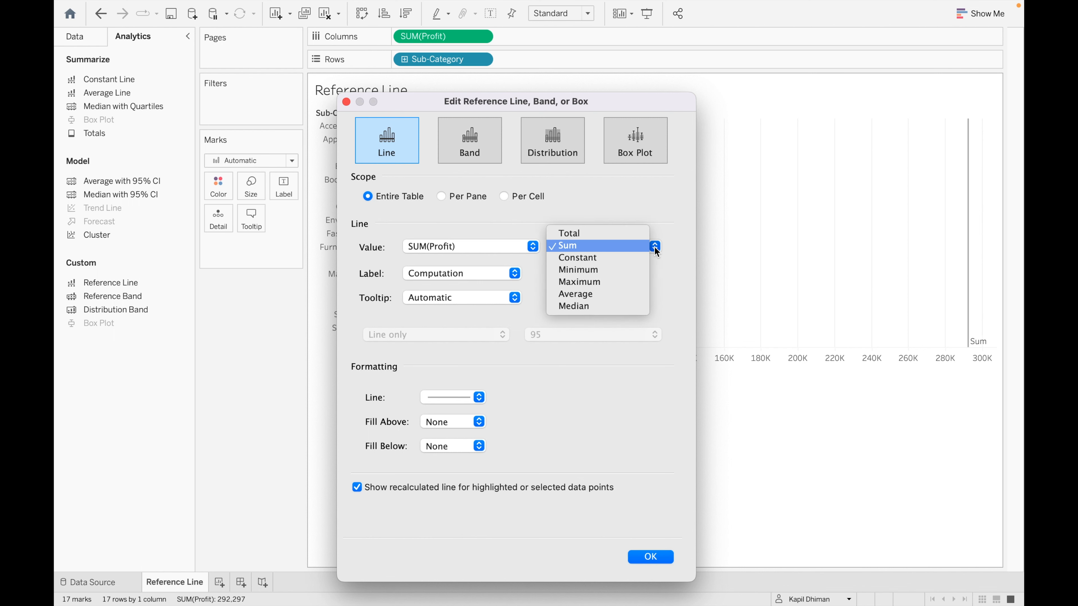
pyautogui.click(600, 307)
pyautogui.moveTo(638, 101); pyautogui.dragTo(971, 208)
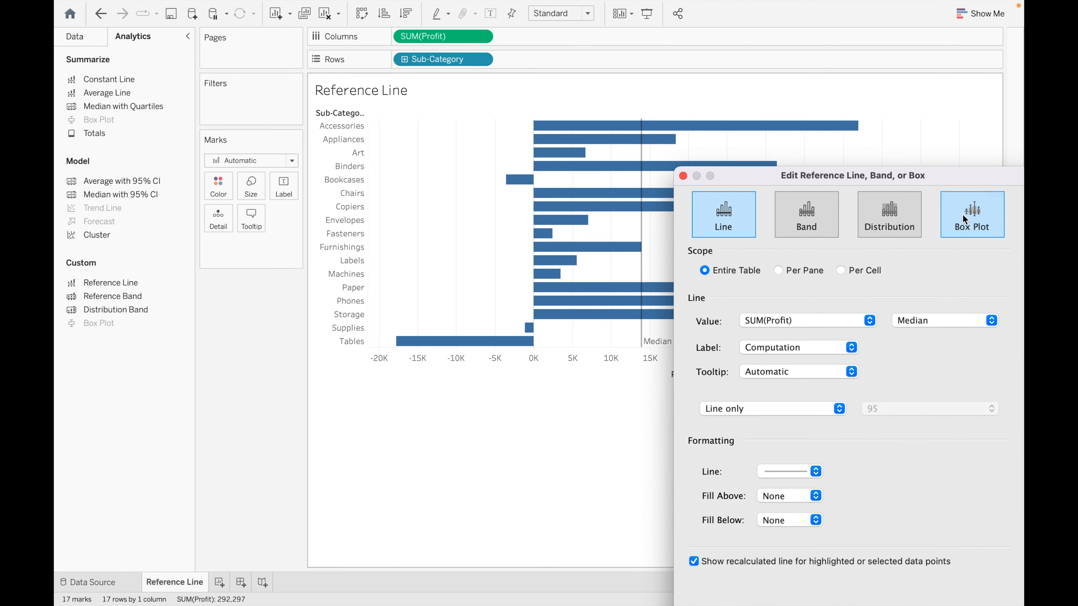
# - Set the reference line's aggregation back to Average Profit
pyautogui.click(990, 322)
pyautogui.click(937, 309)
pyautogui.moveTo(931, 180); pyautogui.dragTo(496, 83)
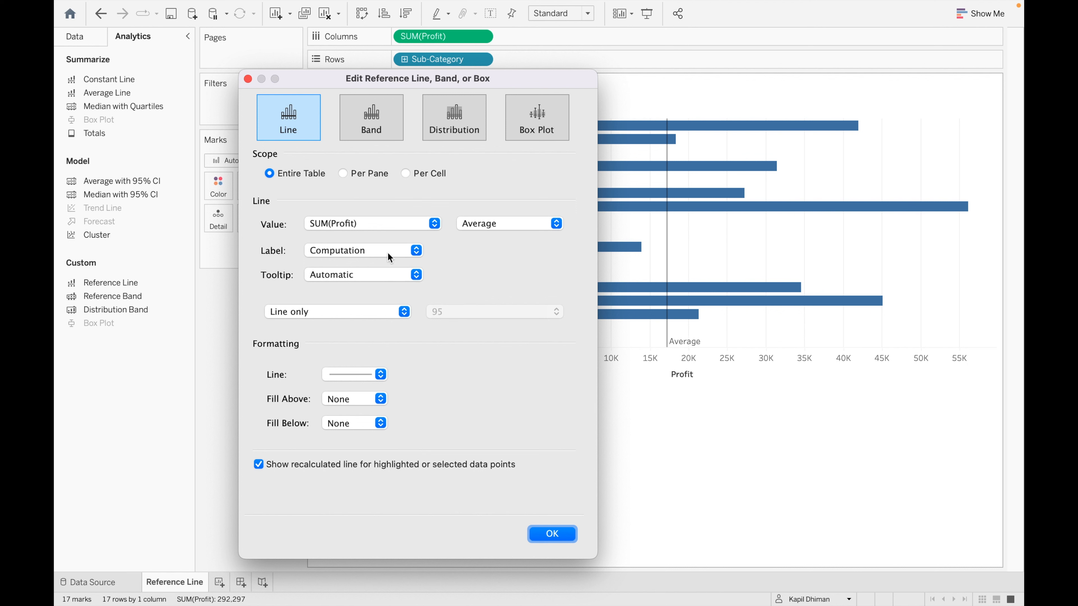
pyautogui.click(420, 250)
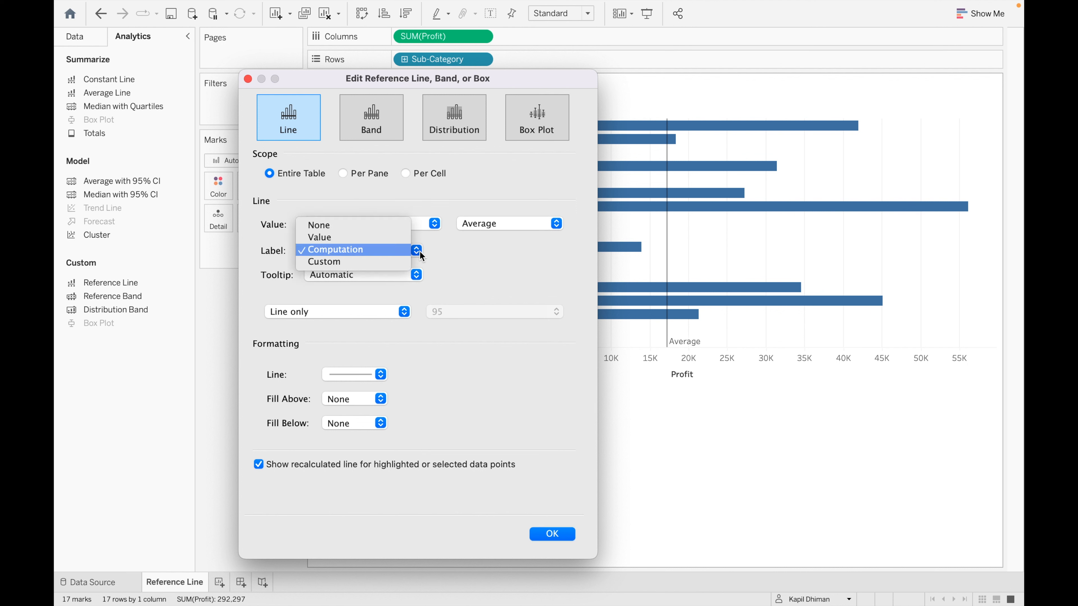
pyautogui.click(465, 258)
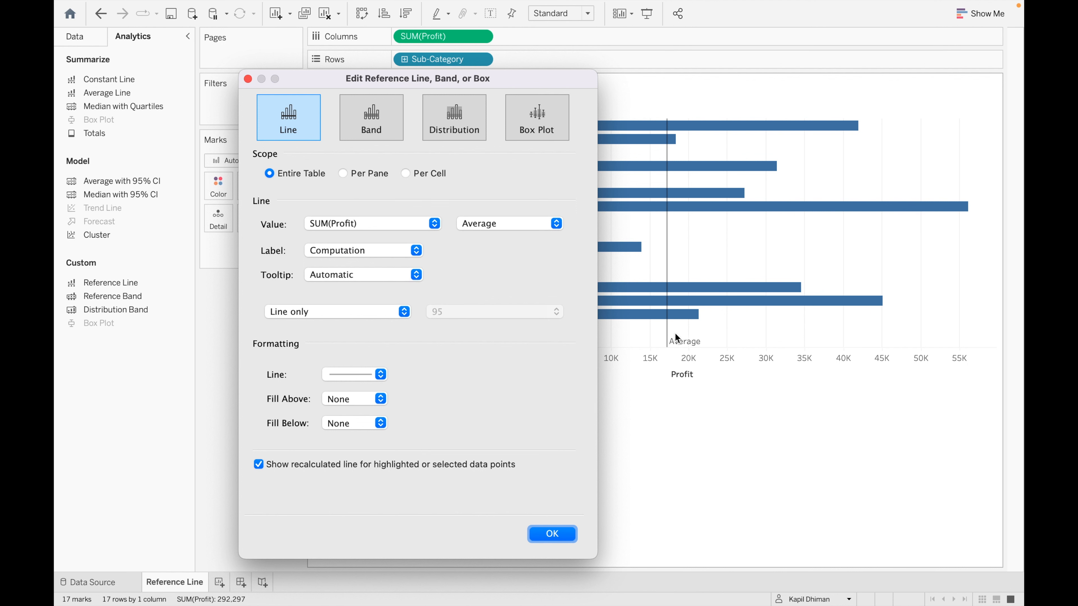
# - Try the None, Value and Computation labels, then switch the line label to Custom
pyautogui.click(417, 251)
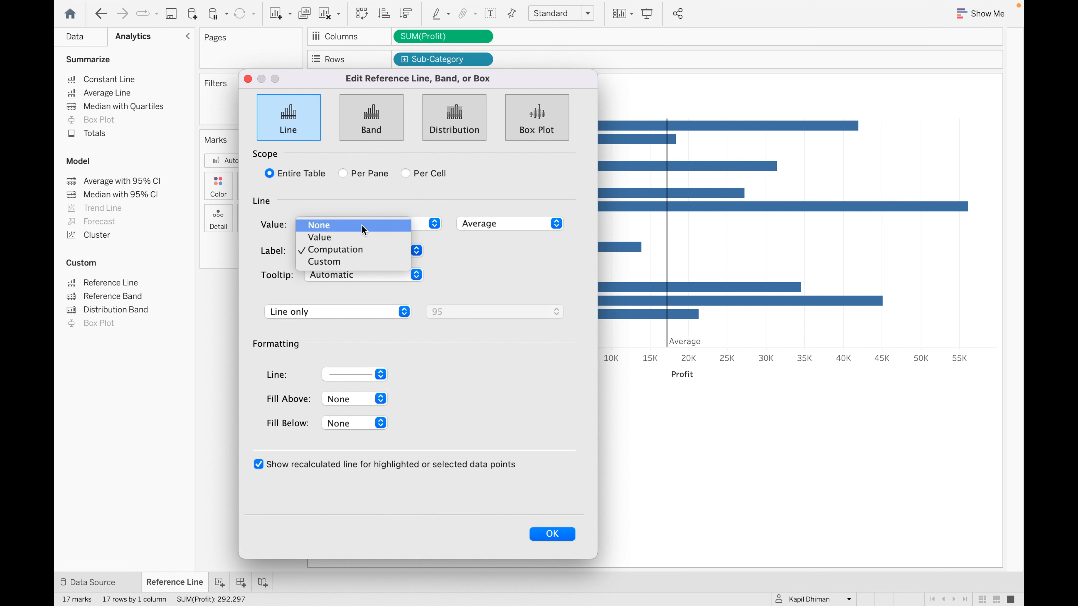
pyautogui.click(364, 229)
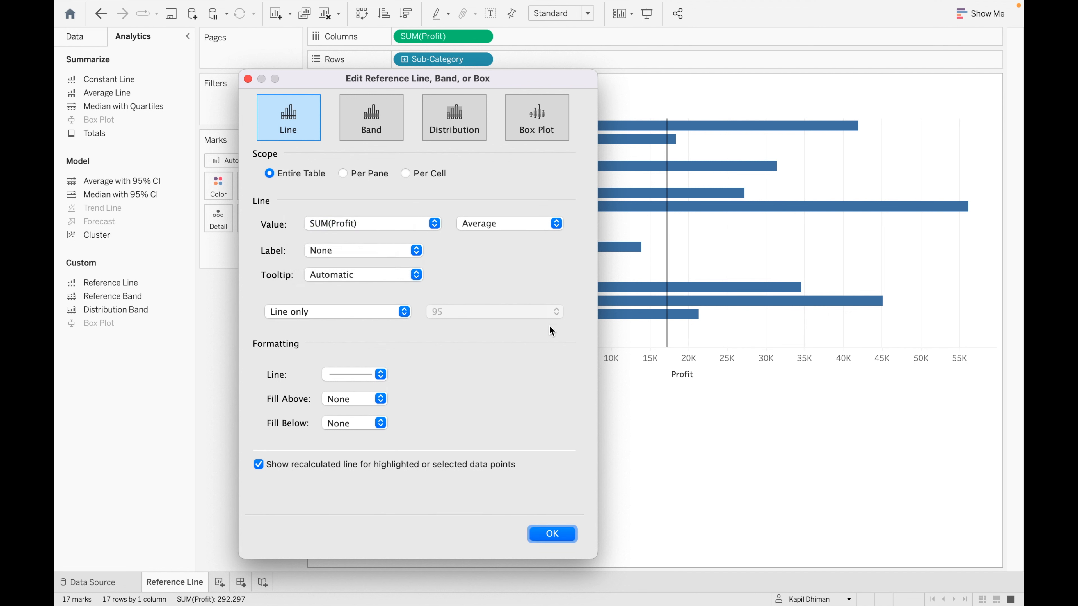
pyautogui.click(417, 251)
pyautogui.click(372, 264)
pyautogui.click(416, 251)
pyautogui.click(394, 263)
pyautogui.click(416, 251)
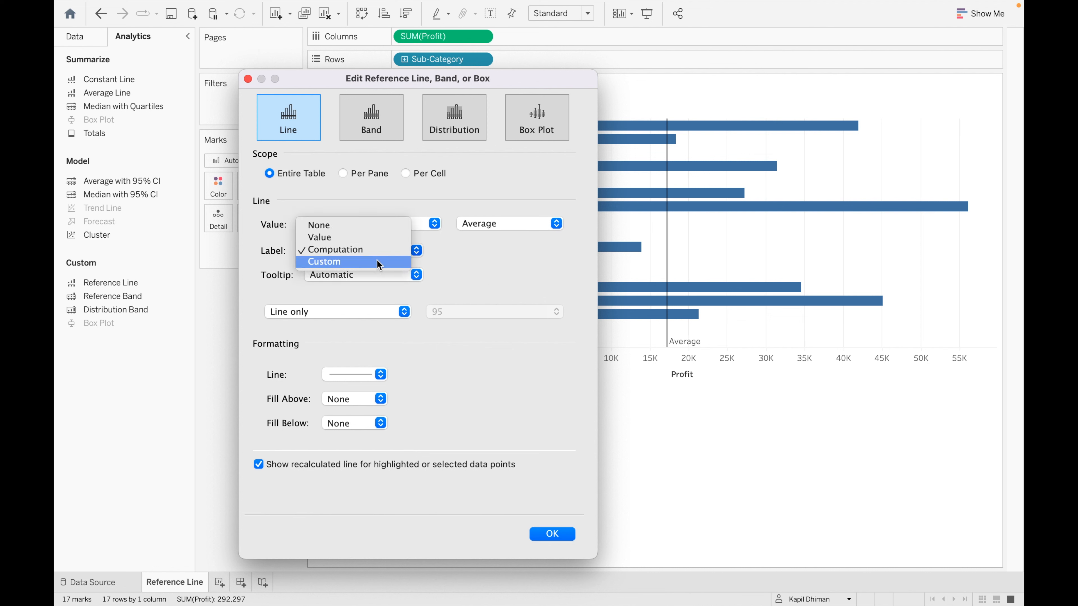
pyautogui.click(379, 263)
pyautogui.click(493, 252)
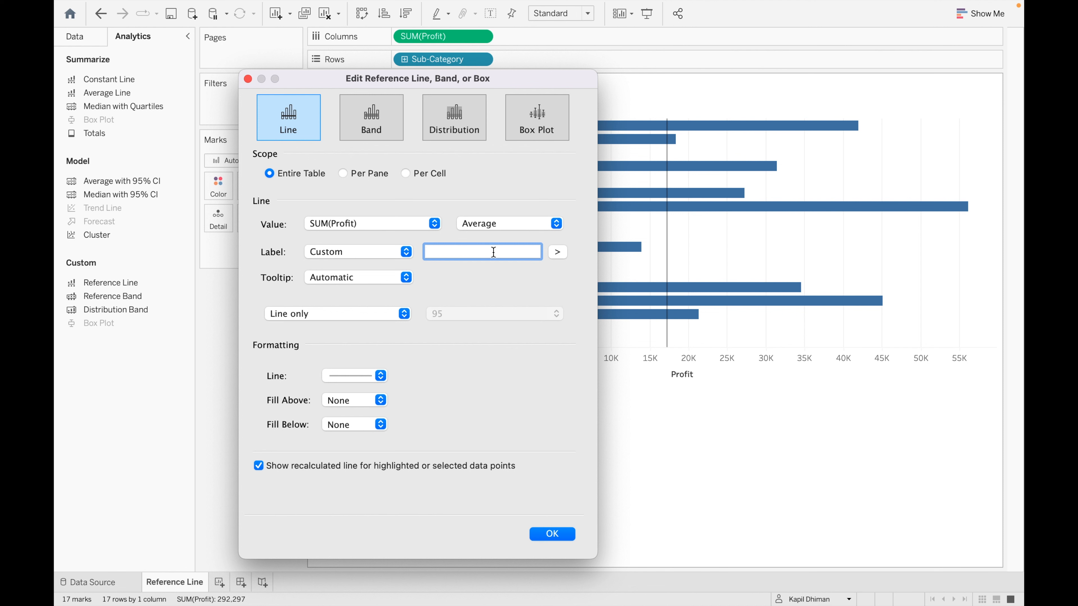
# - Write the custom line label 'Avg : <Value>'
pyautogui.write('Avg :')
pyautogui.click(559, 251)
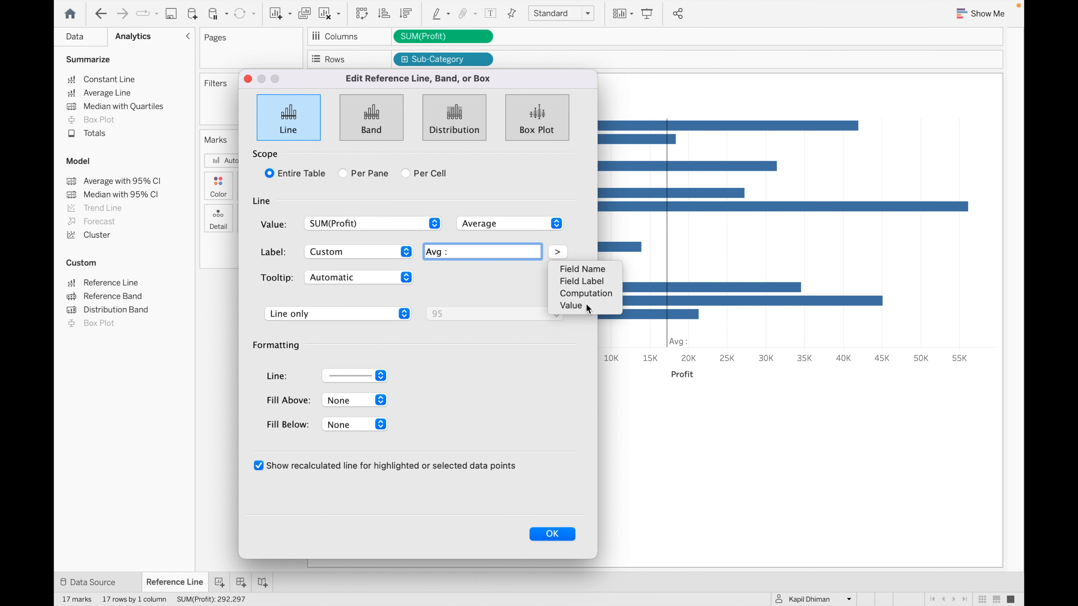
pyautogui.click(571, 305)
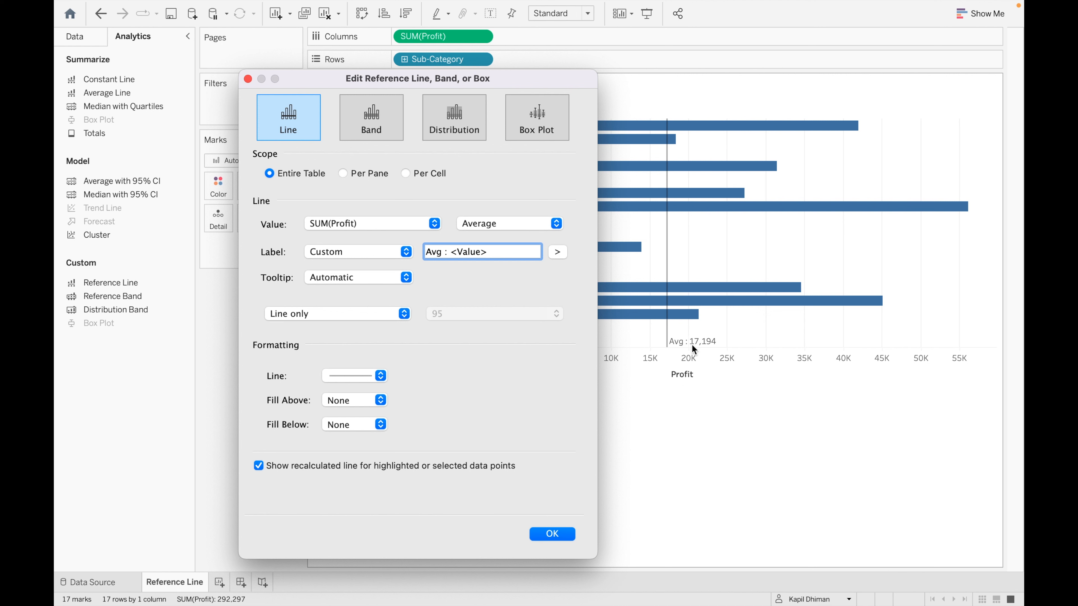
# - Try the None and Custom tooltips, then keep the line's tooltip on Automatic
pyautogui.click(407, 278)
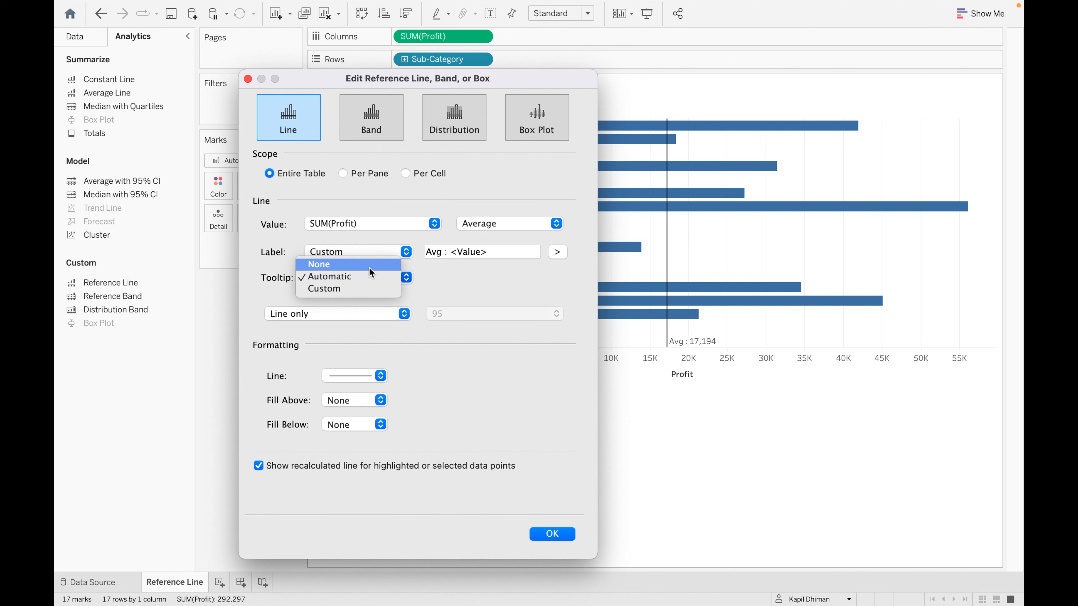
pyautogui.click(369, 267)
pyautogui.click(406, 280)
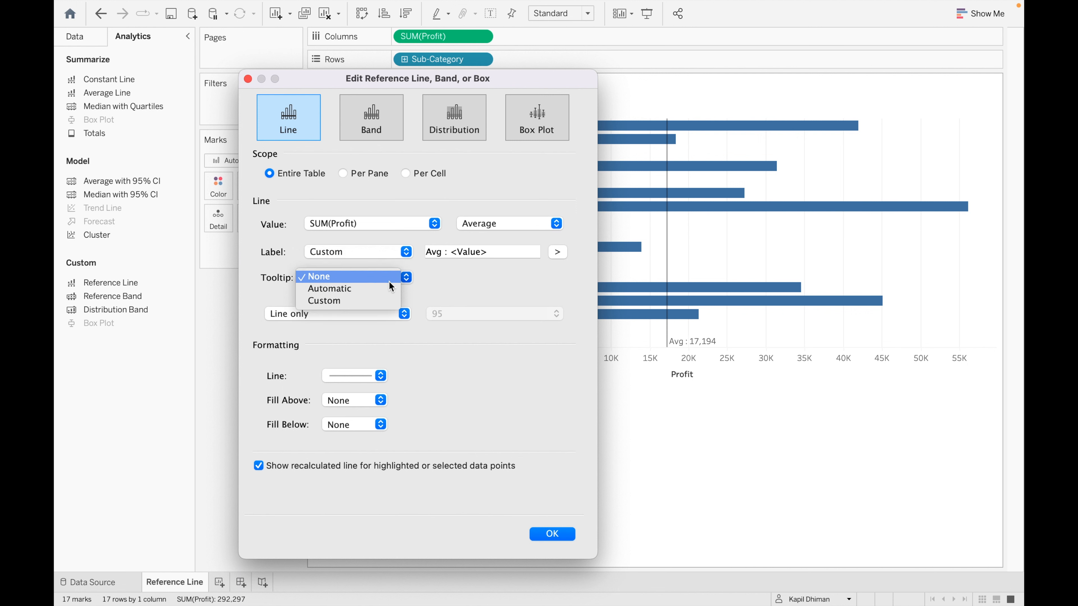
pyautogui.click(363, 291)
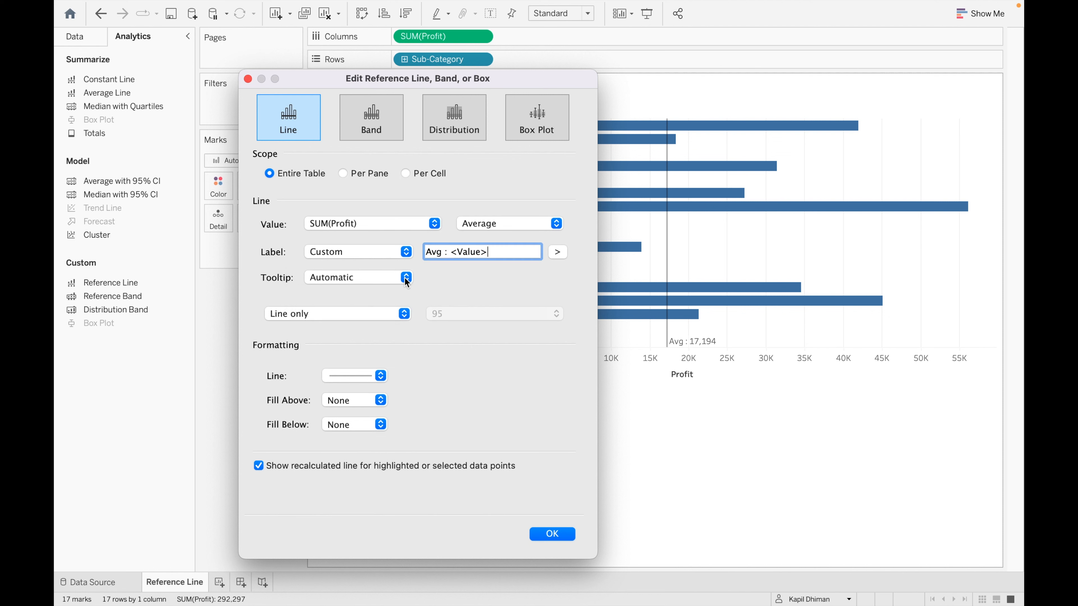
pyautogui.click(406, 280)
pyautogui.click(367, 290)
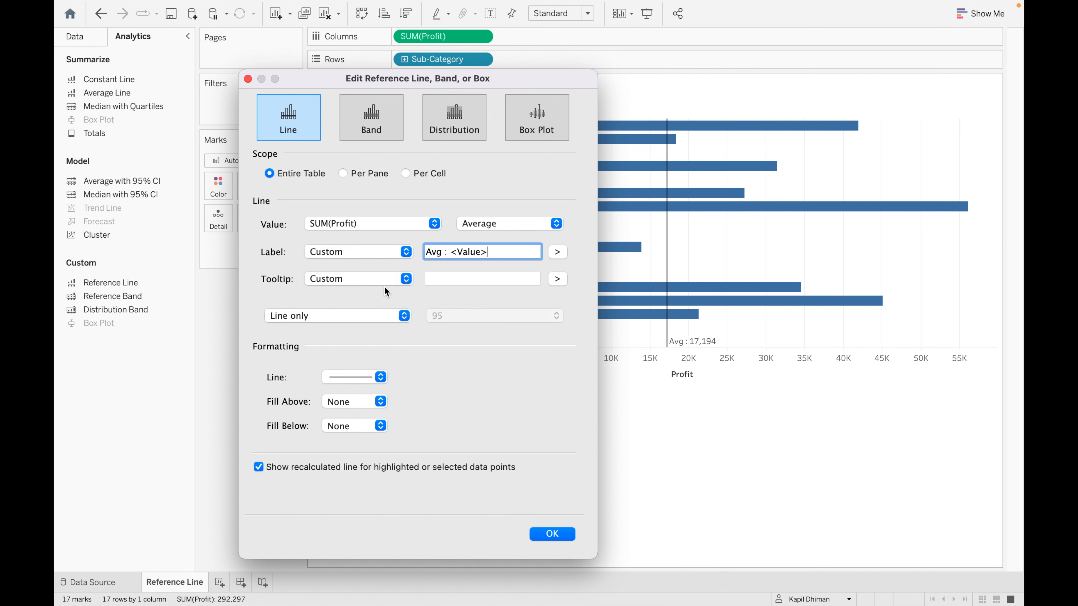
pyautogui.click(449, 280)
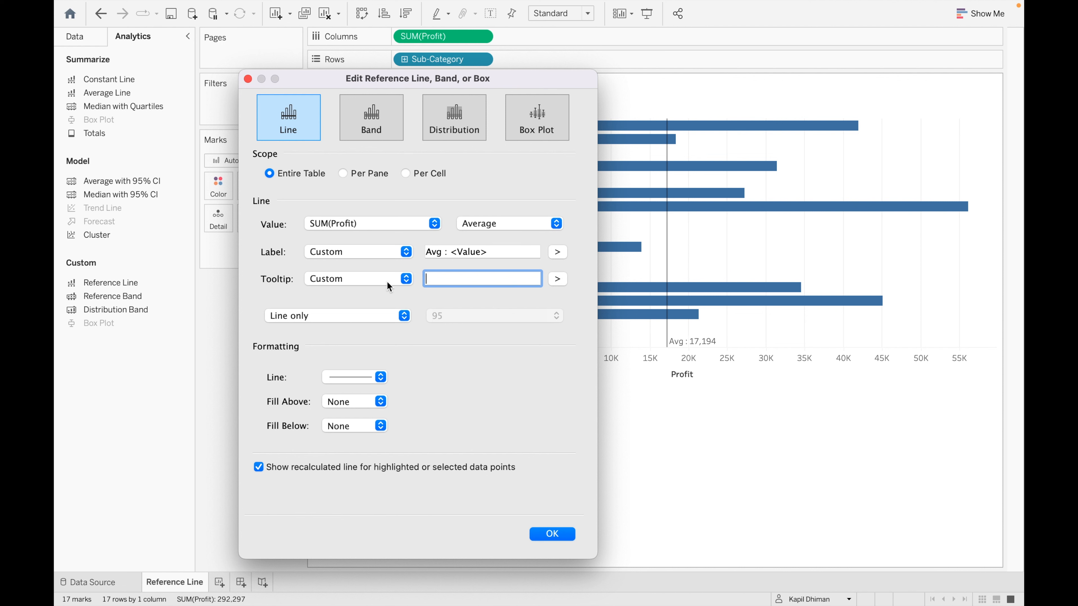
pyautogui.click(400, 280)
pyautogui.click(374, 267)
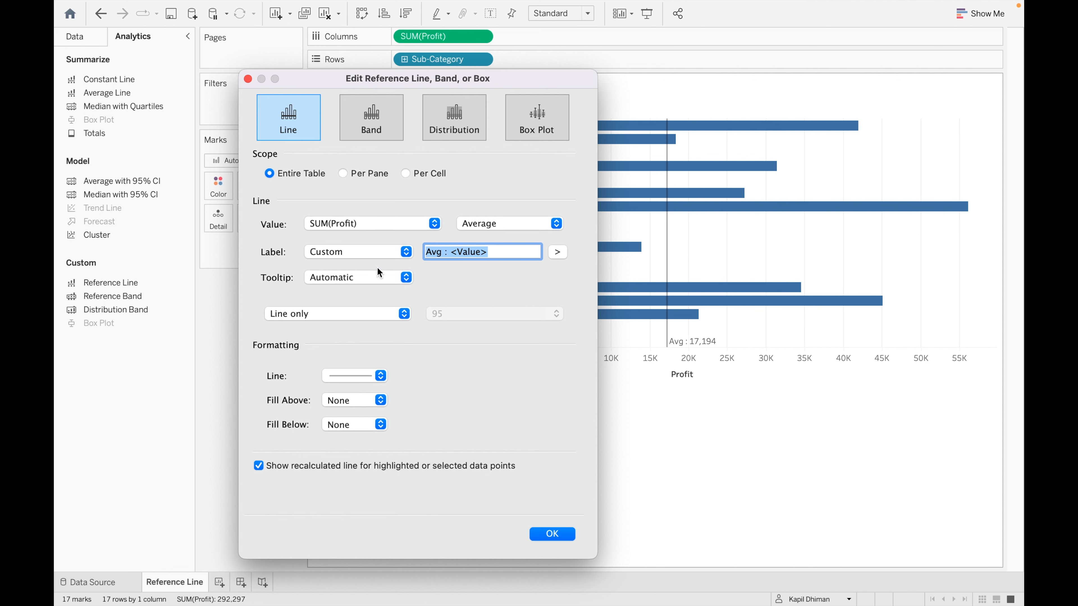
pyautogui.click(402, 314)
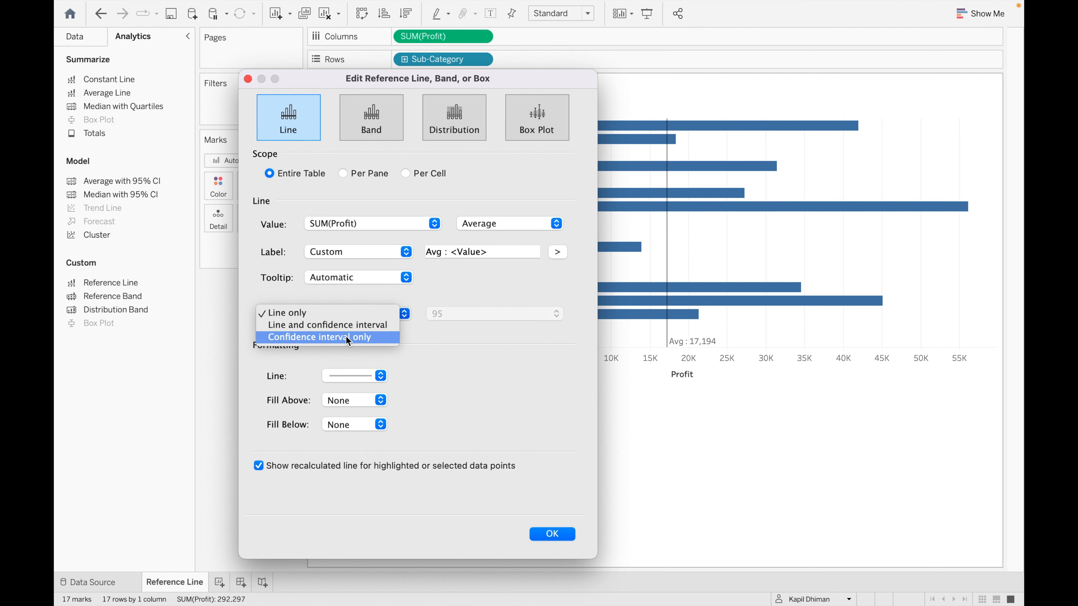
pyautogui.click(337, 313)
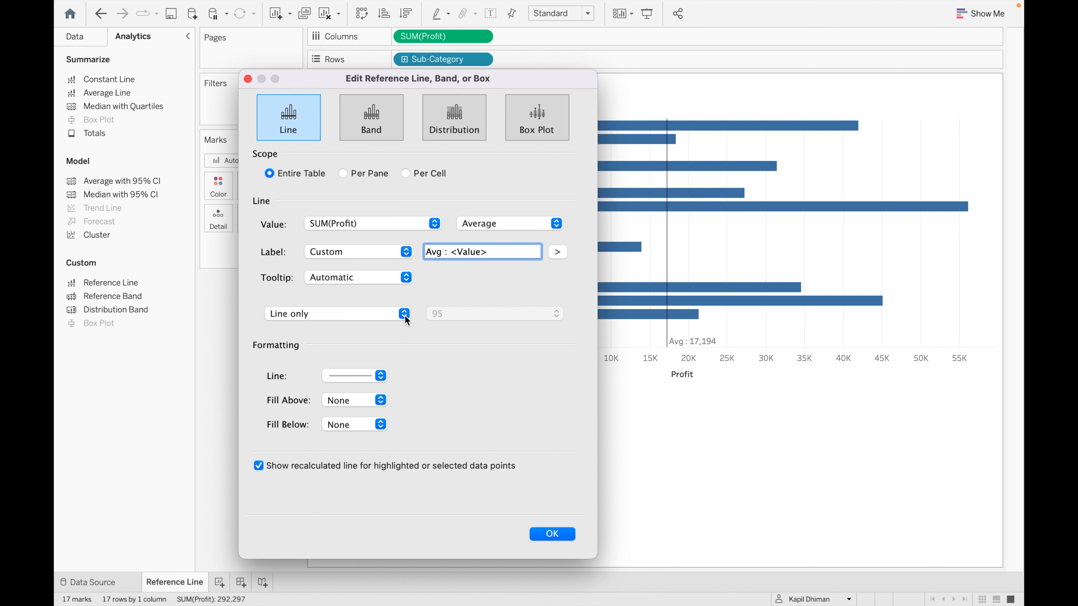
pyautogui.click(404, 315)
pyautogui.click(371, 325)
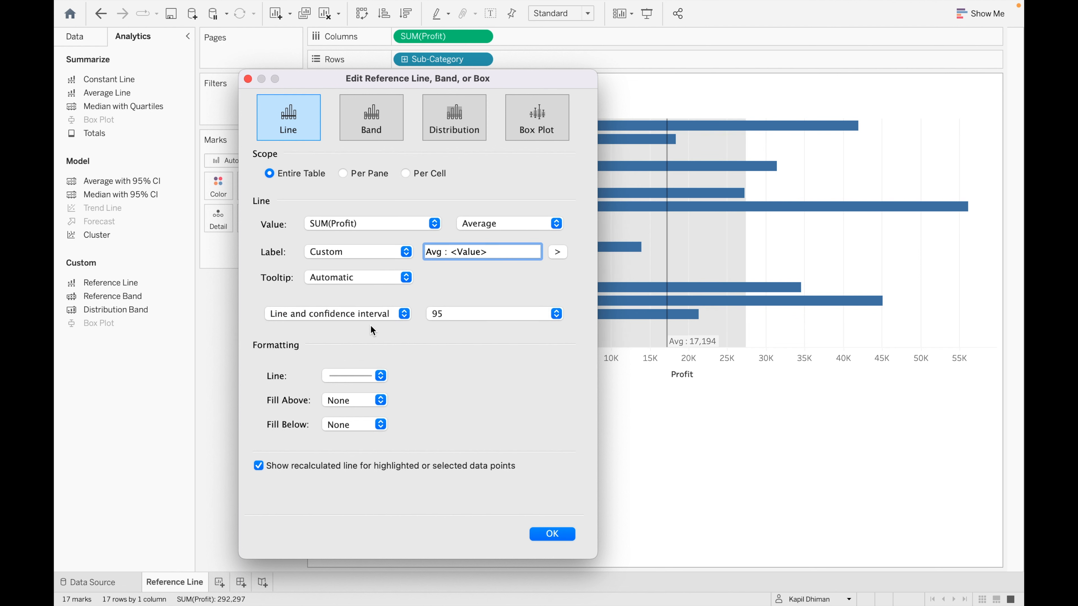
pyautogui.moveTo(568, 78); pyautogui.dragTo(409, 54)
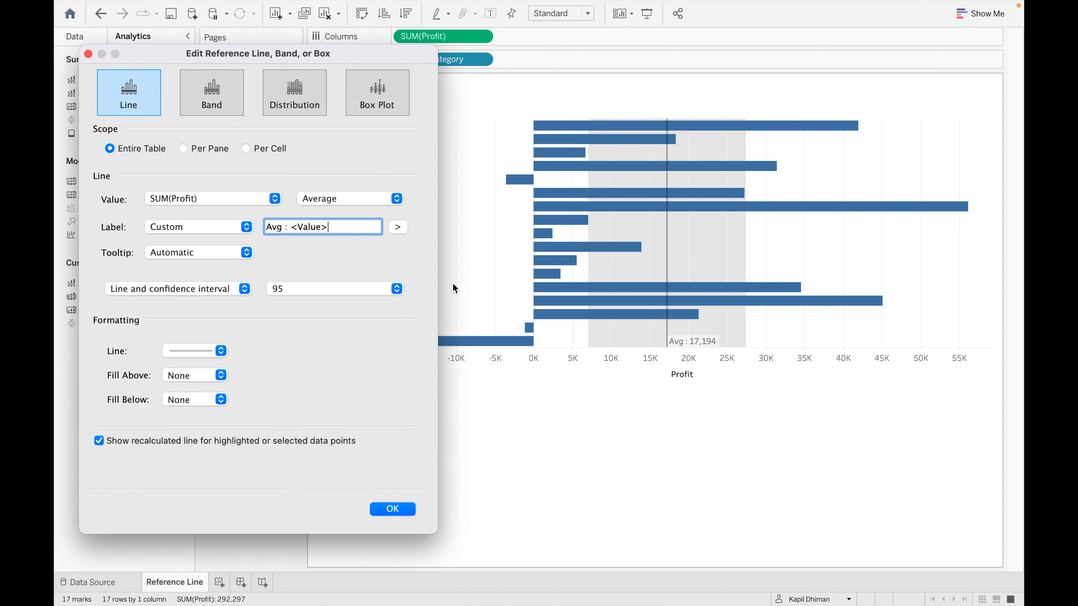
pyautogui.click(397, 289)
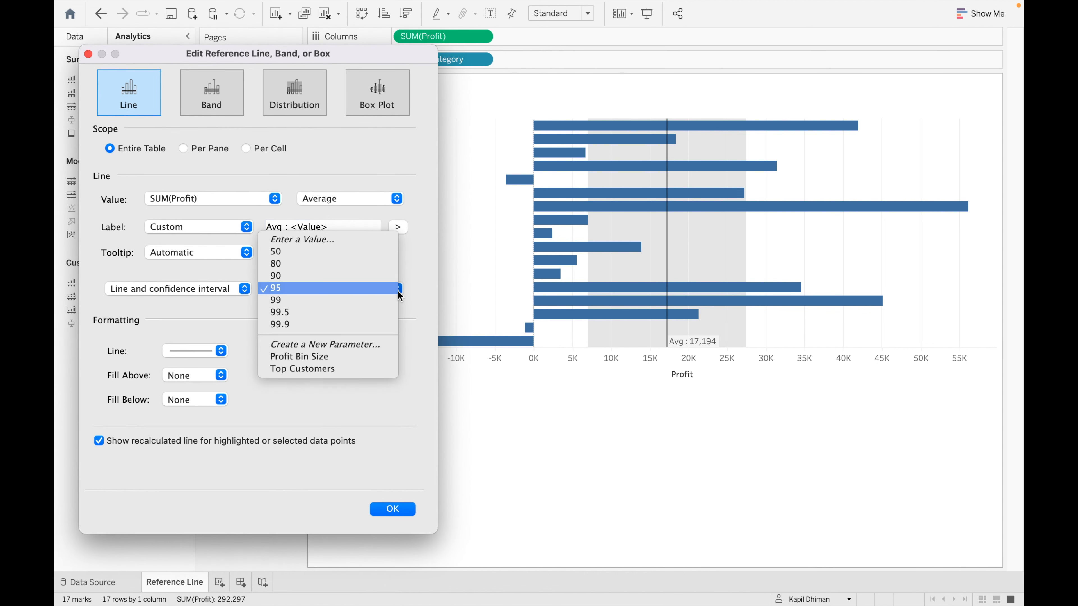
pyautogui.click(316, 260)
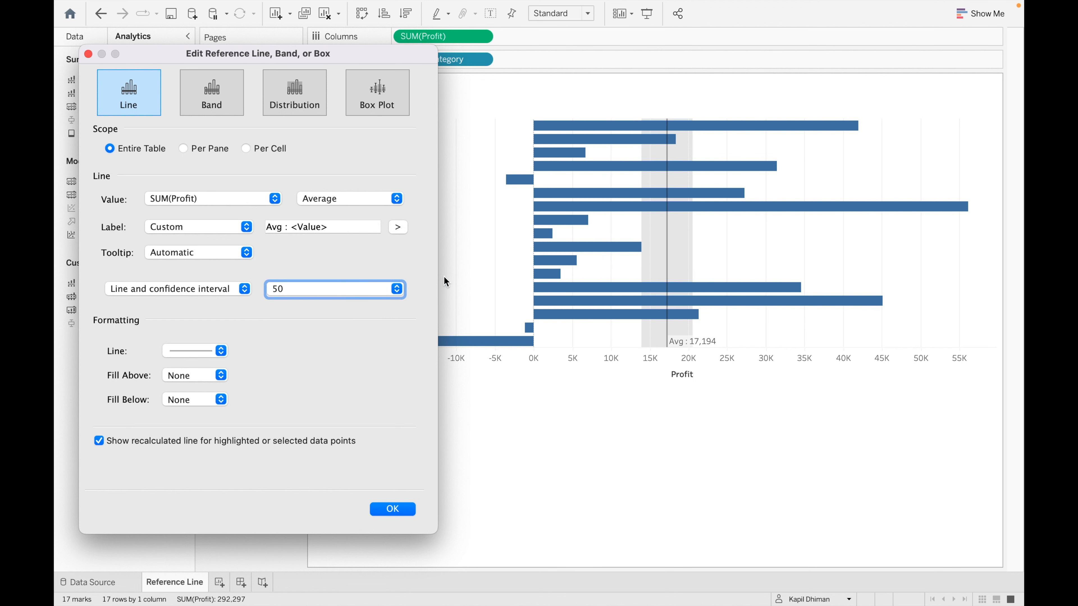
pyautogui.click(397, 289)
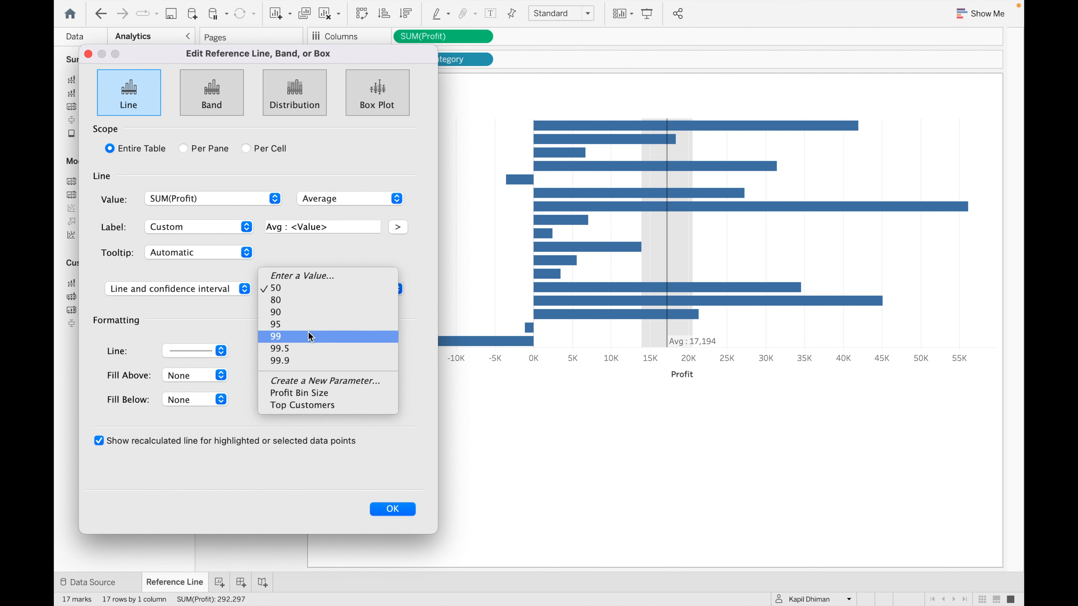
pyautogui.click(285, 337)
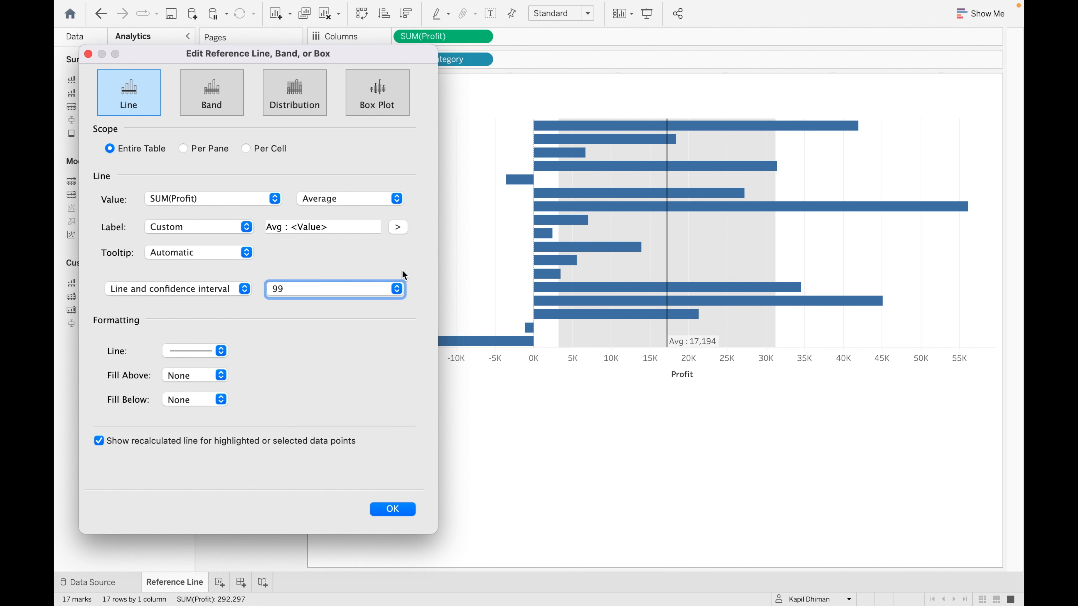
pyautogui.click(397, 289)
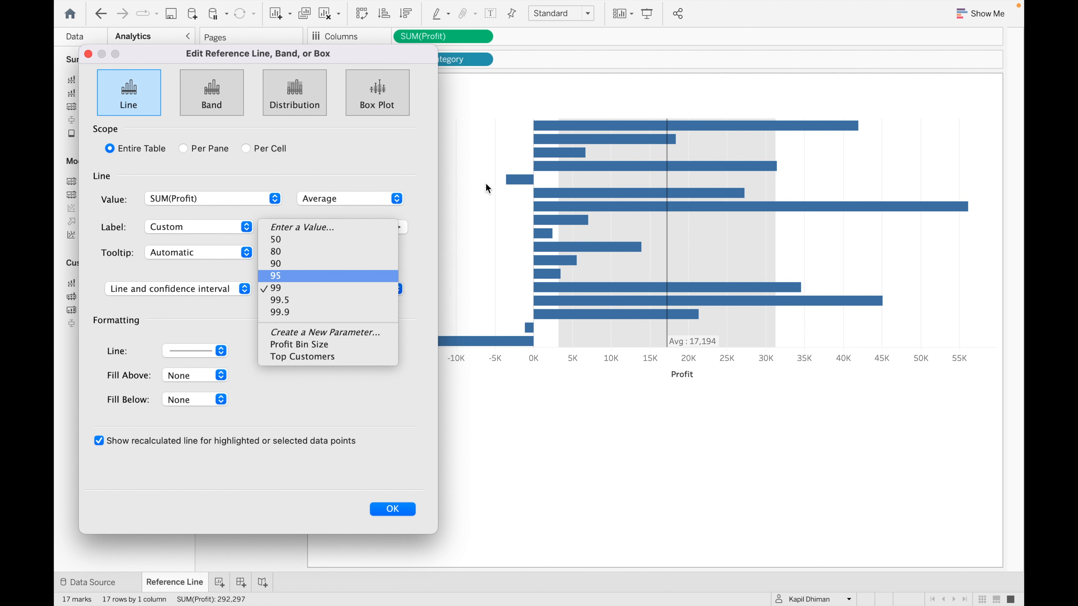
pyautogui.click(271, 288)
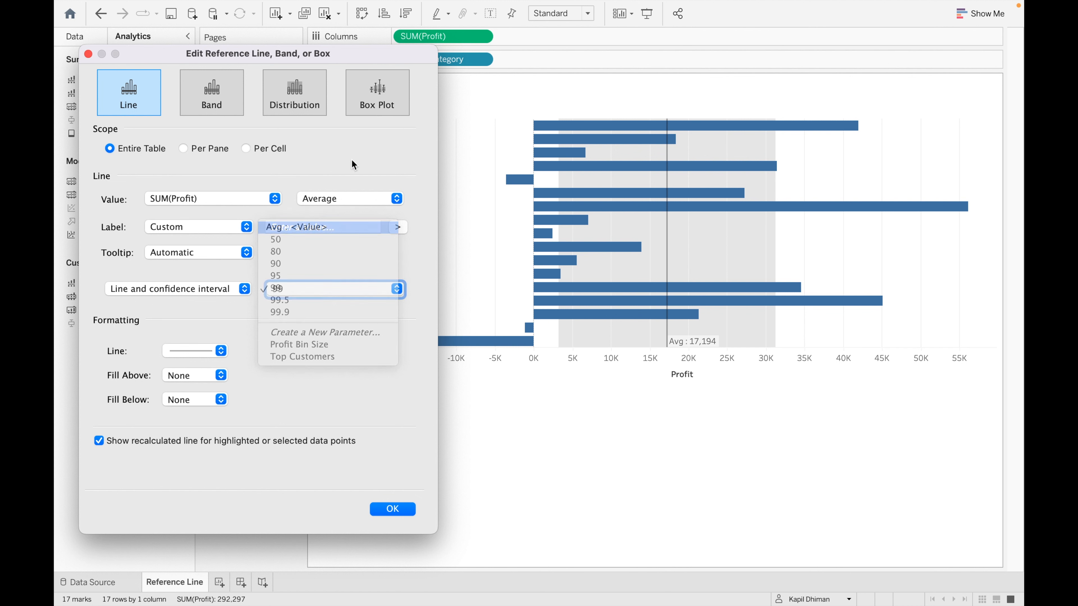
pyautogui.click(246, 289)
pyautogui.click(201, 280)
# - Try dashed, dotted and thick black styles, then make the average line thin, solid and orange
pyautogui.moveTo(356, 52); pyautogui.dragTo(489, 30)
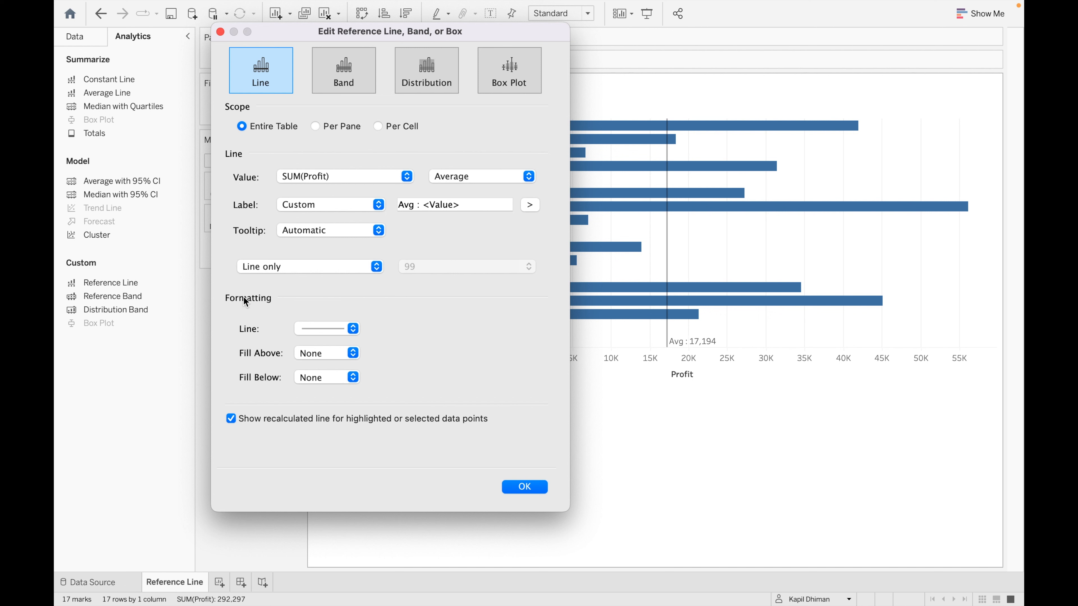
pyautogui.click(354, 329)
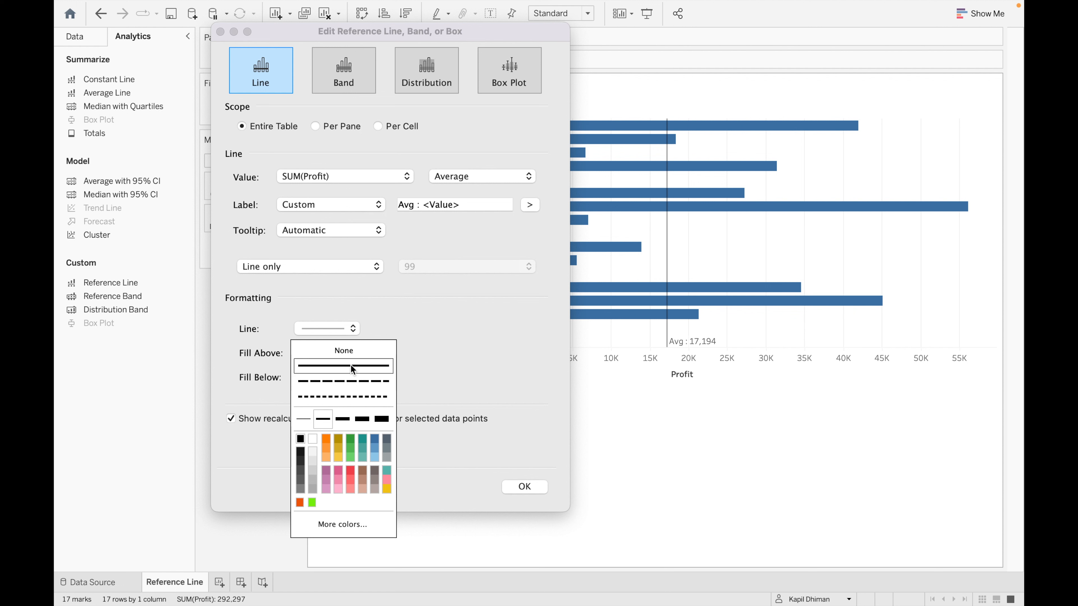
pyautogui.click(345, 382)
pyautogui.click(344, 399)
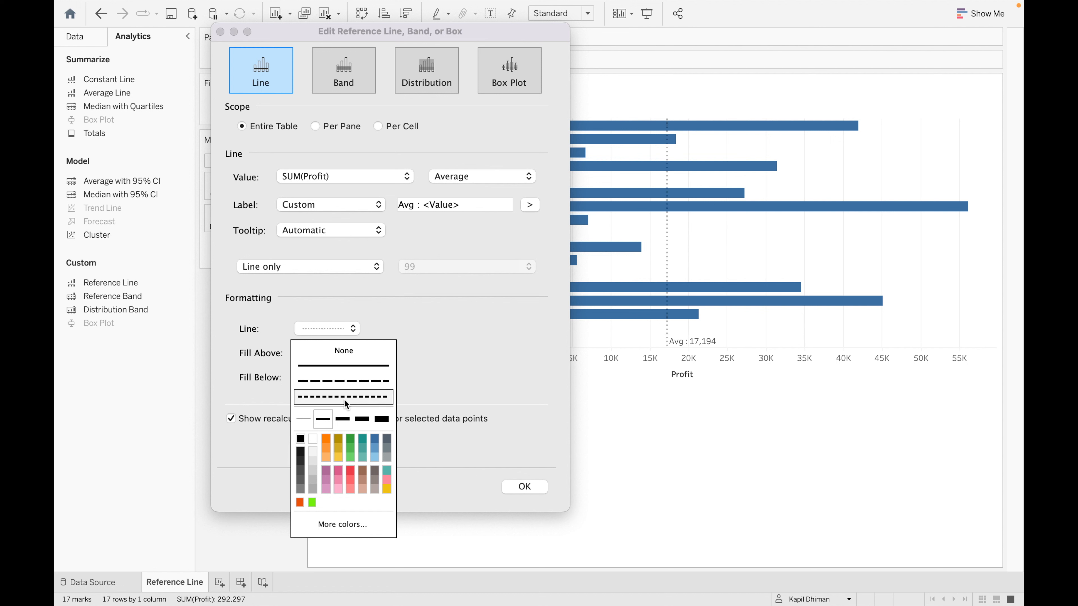
pyautogui.click(382, 423)
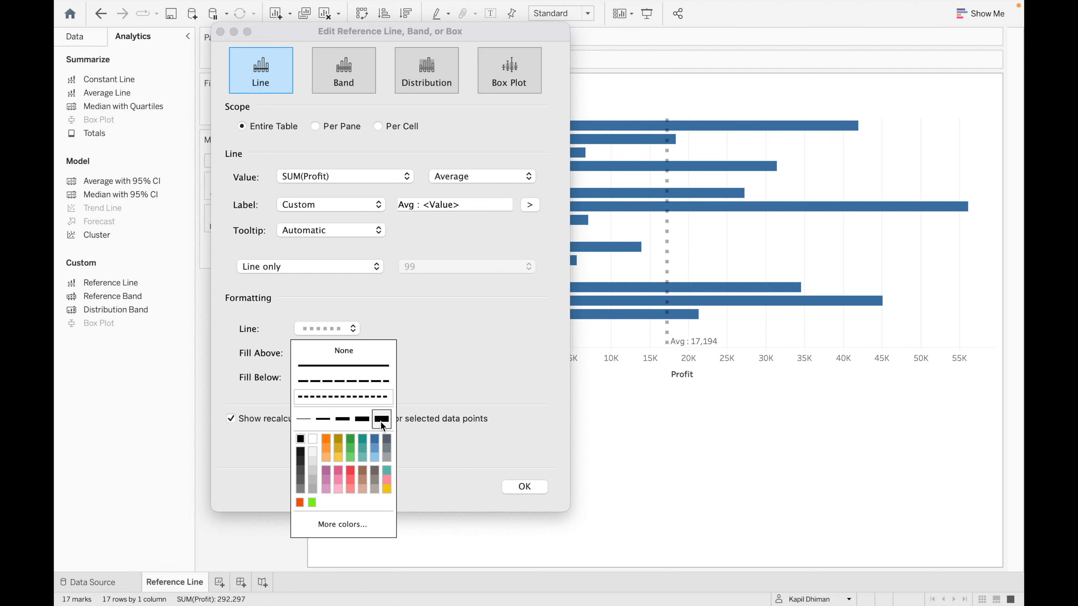
pyautogui.click(326, 440)
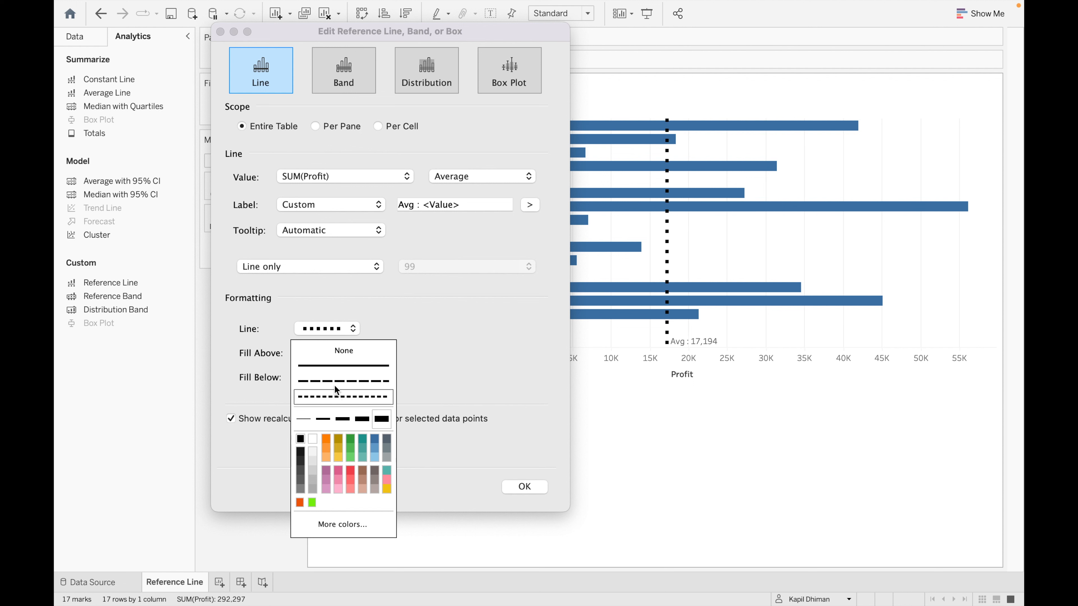
pyautogui.click(343, 367)
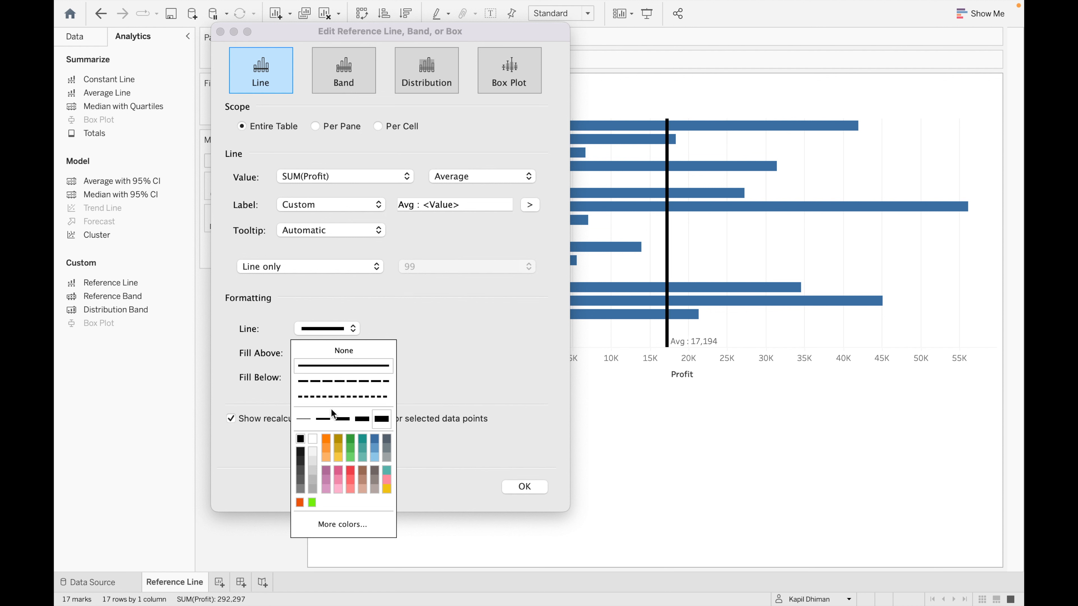
pyautogui.click(322, 419)
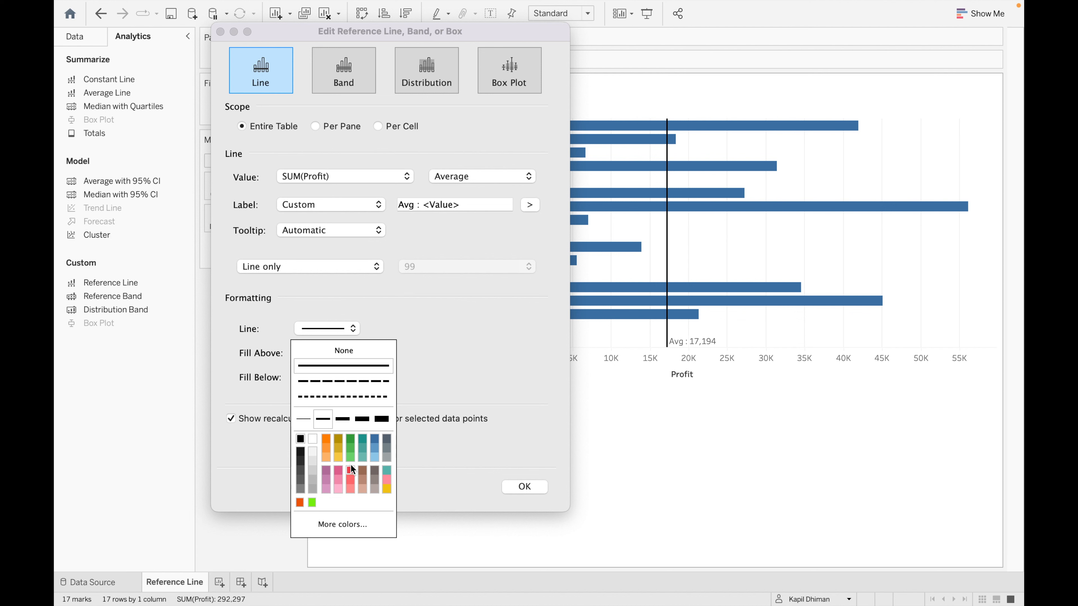
pyautogui.click(327, 439)
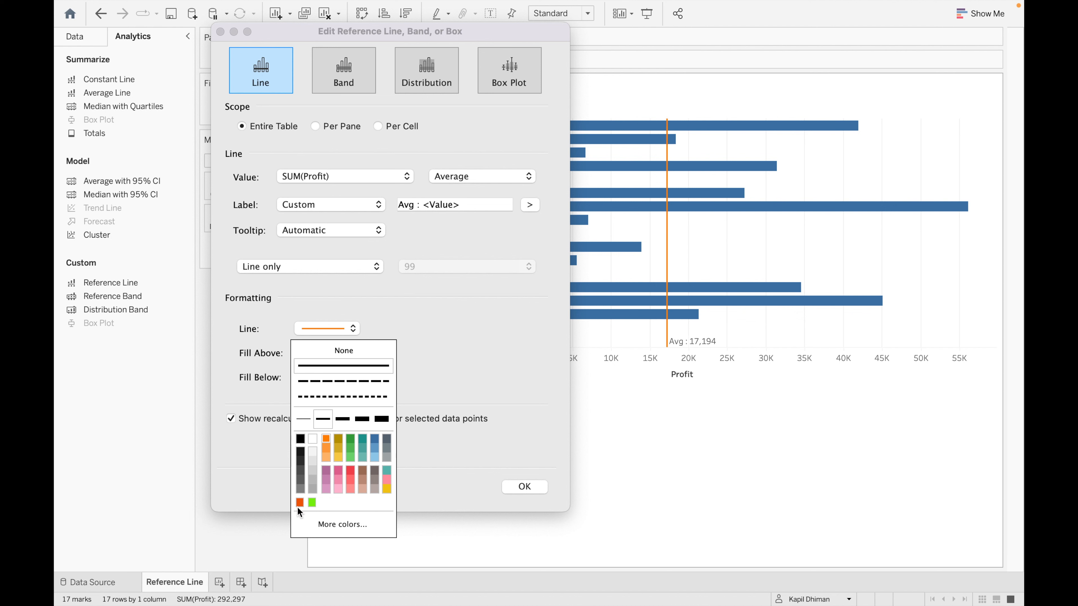
pyautogui.click(497, 372)
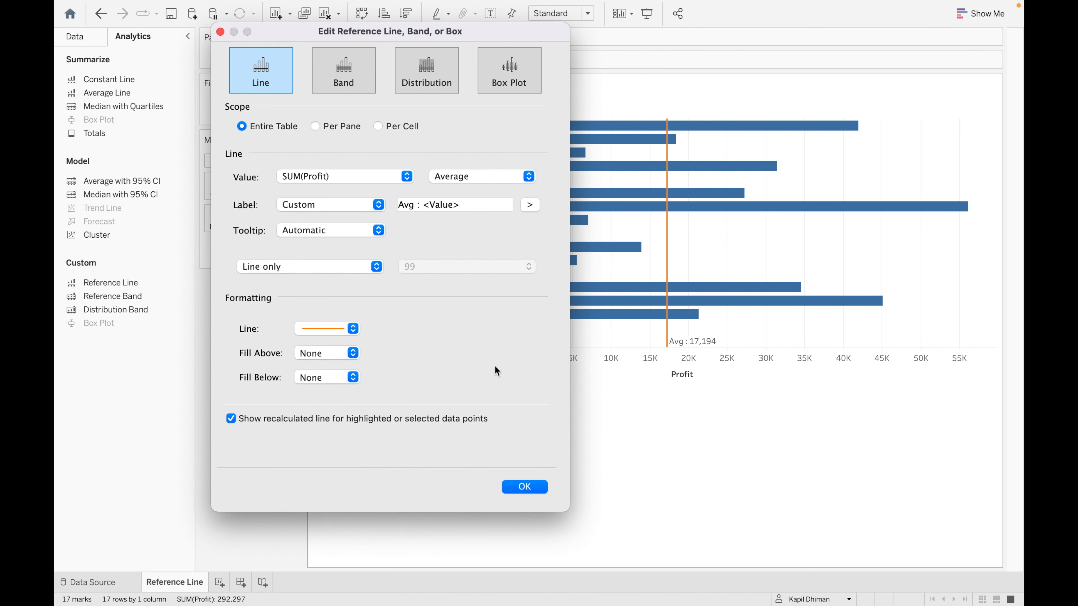
# - Try black, then pale beige above and pale blue below, as shading around the average line
pyautogui.click(353, 354)
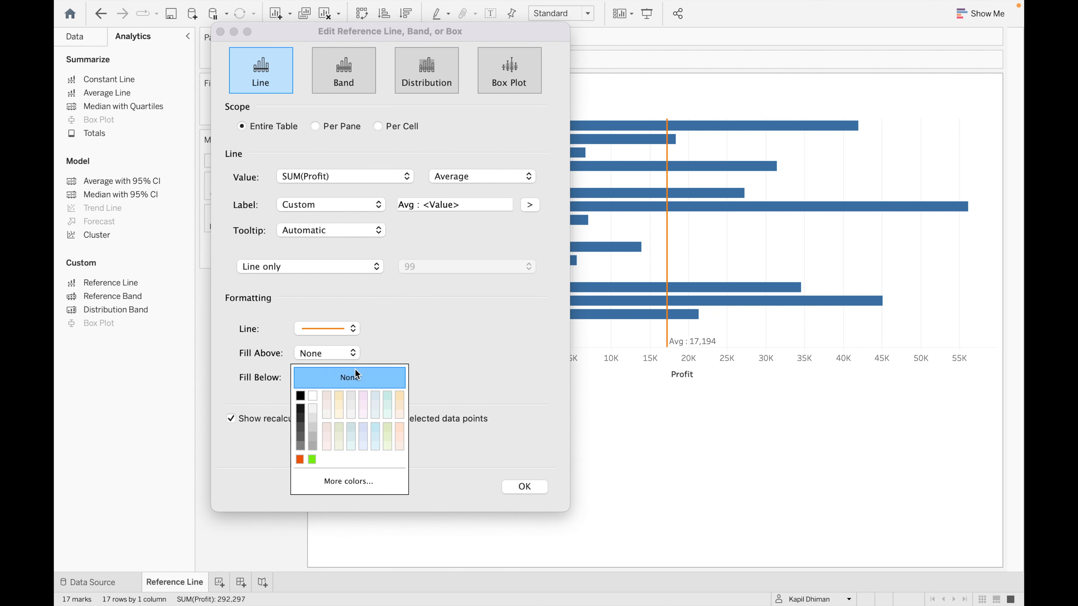
pyautogui.click(300, 396)
pyautogui.click(353, 378)
pyautogui.click(415, 350)
pyautogui.click(353, 378)
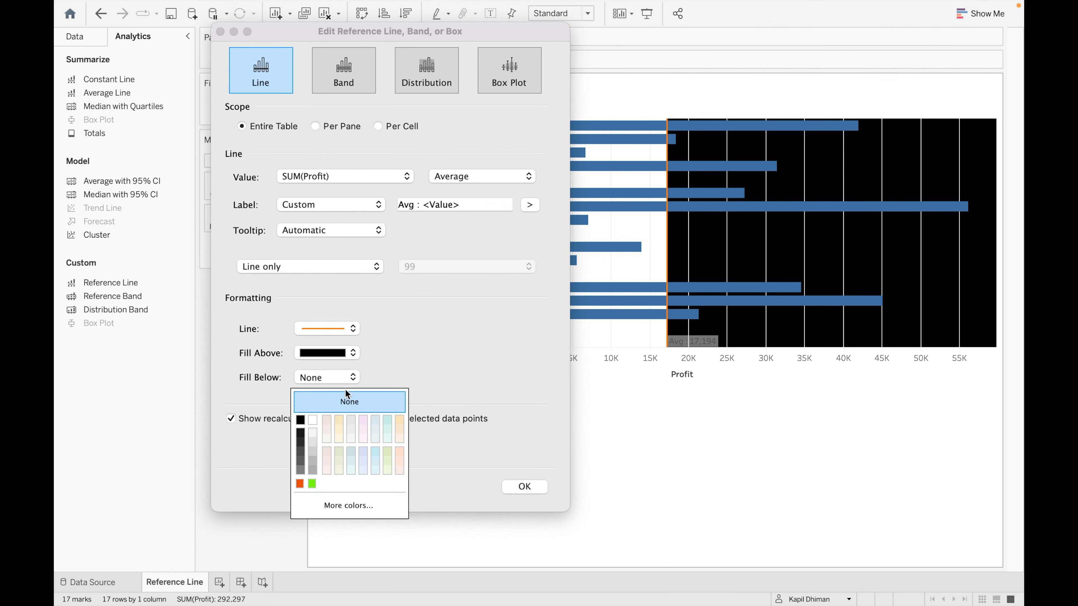
pyautogui.click(303, 421)
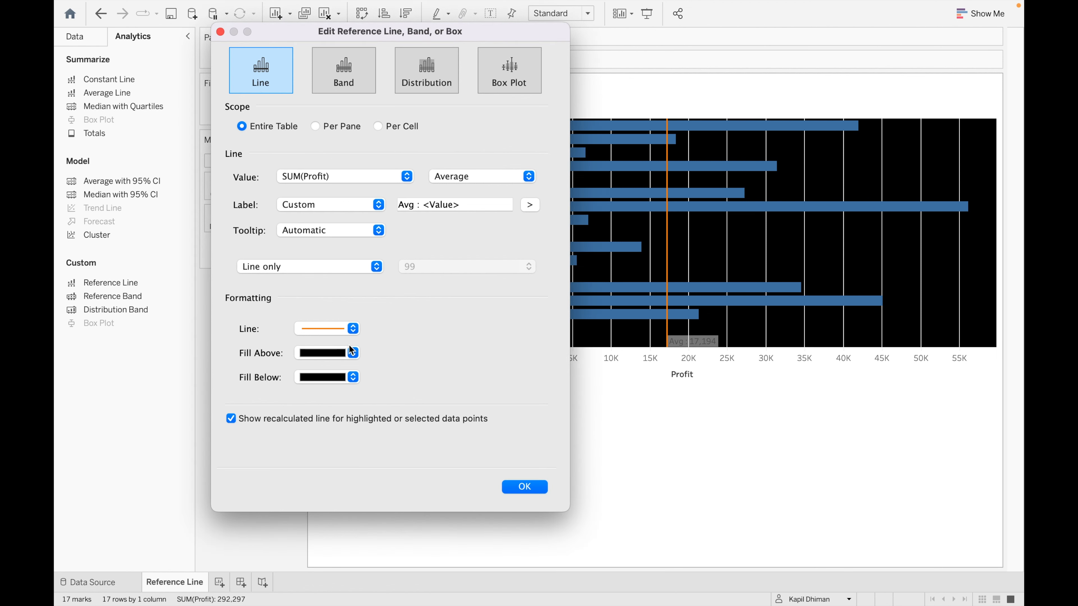
pyautogui.click(352, 352)
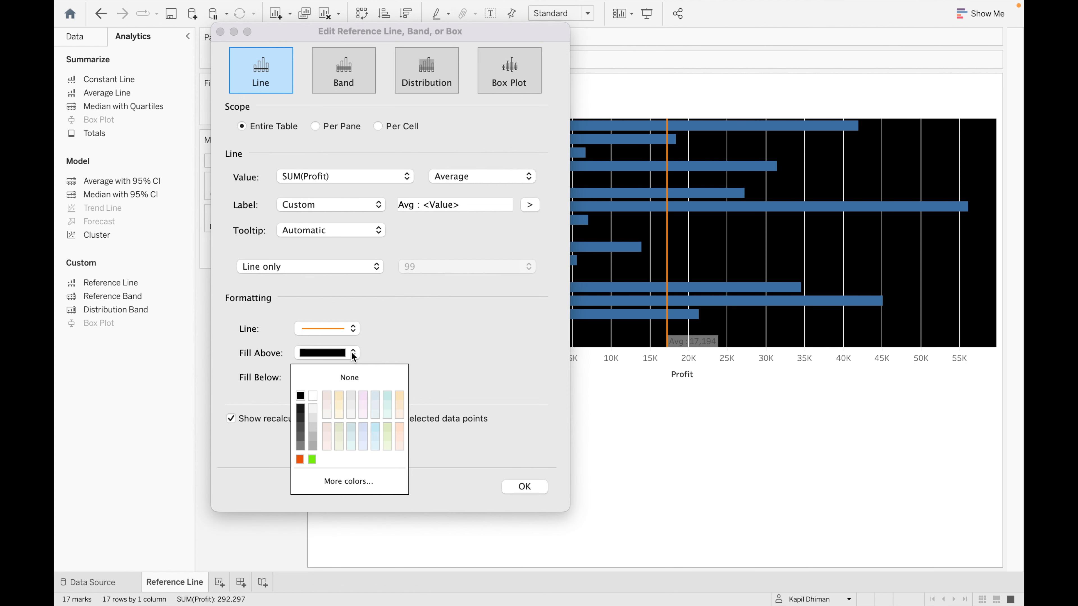
pyautogui.click(337, 395)
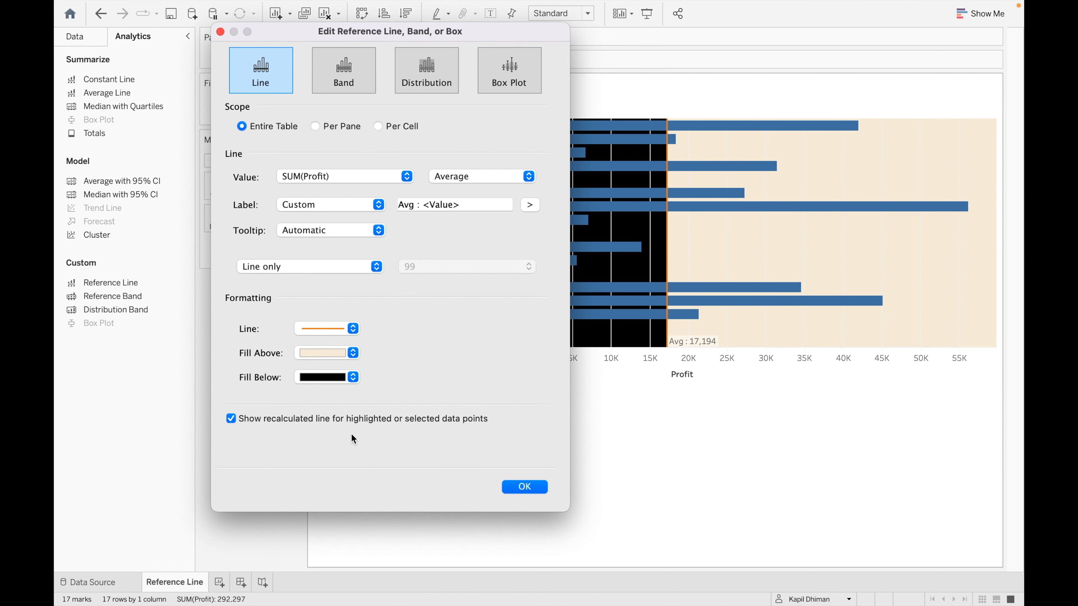
pyautogui.click(353, 377)
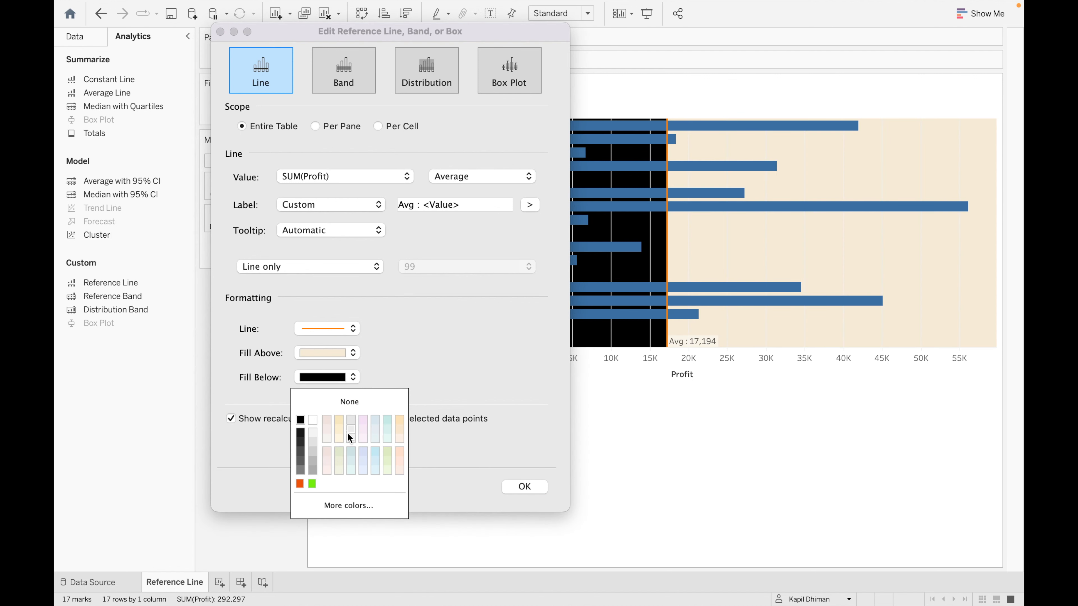
pyautogui.click(377, 437)
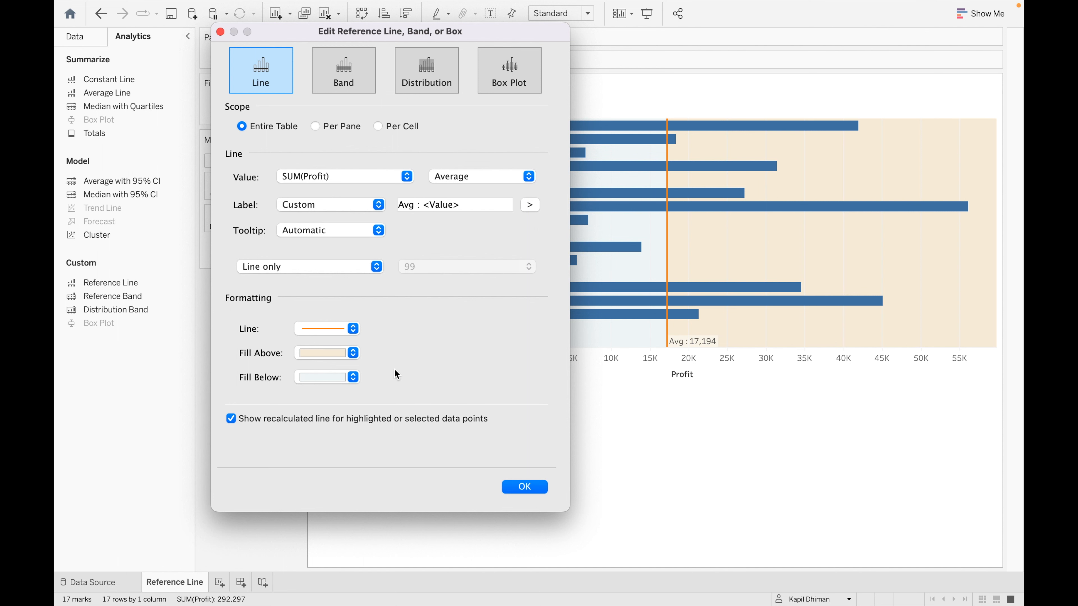
# - Set both Fill Above and Fill Below to white and confirm the dialog
pyautogui.moveTo(533, 32); pyautogui.dragTo(401, 28)
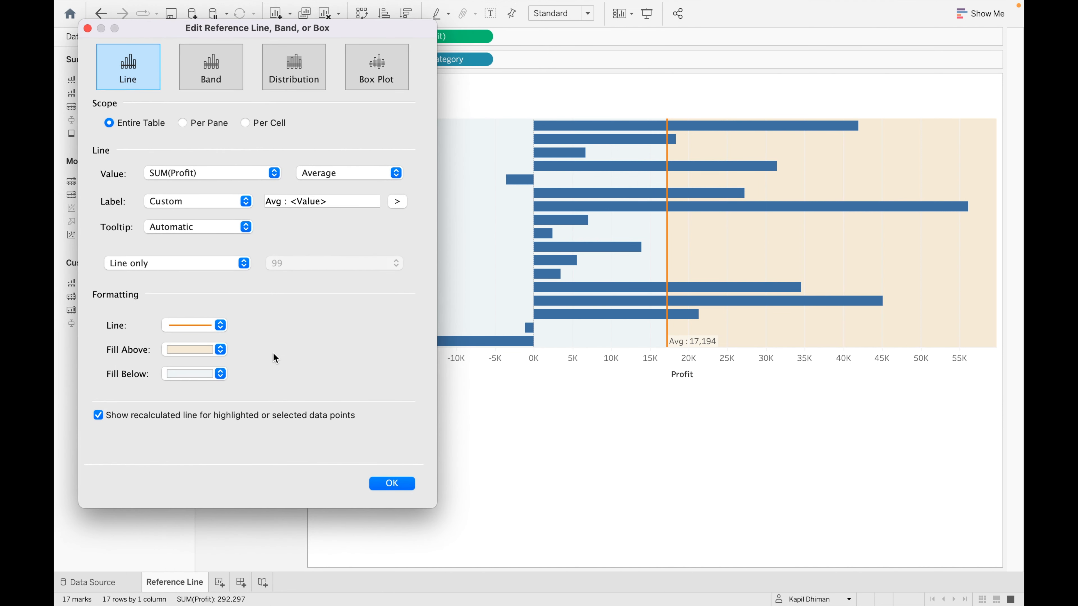
pyautogui.click(220, 354)
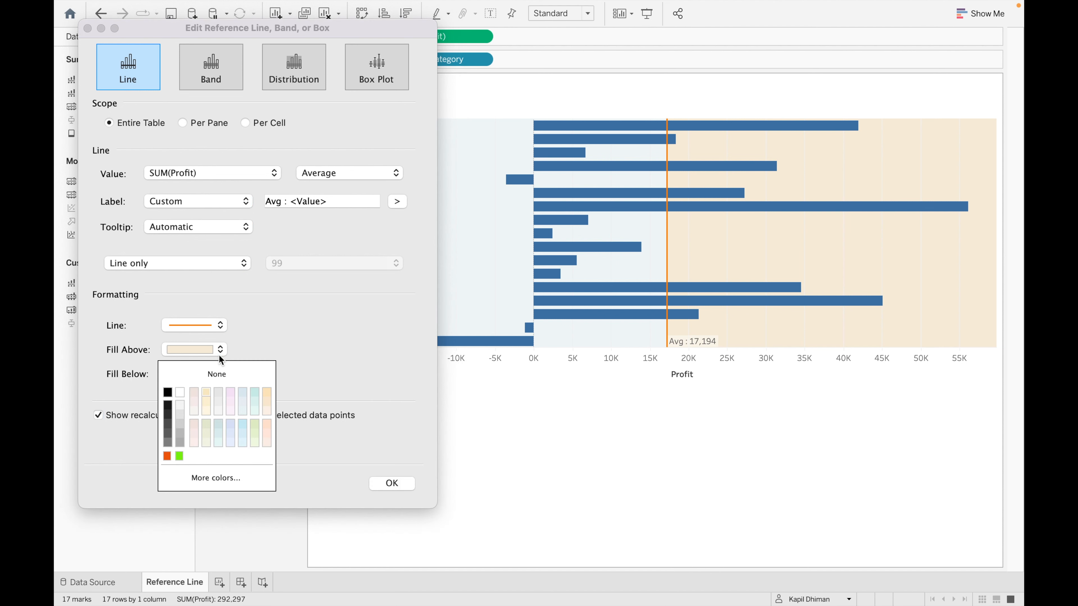
pyautogui.click(181, 394)
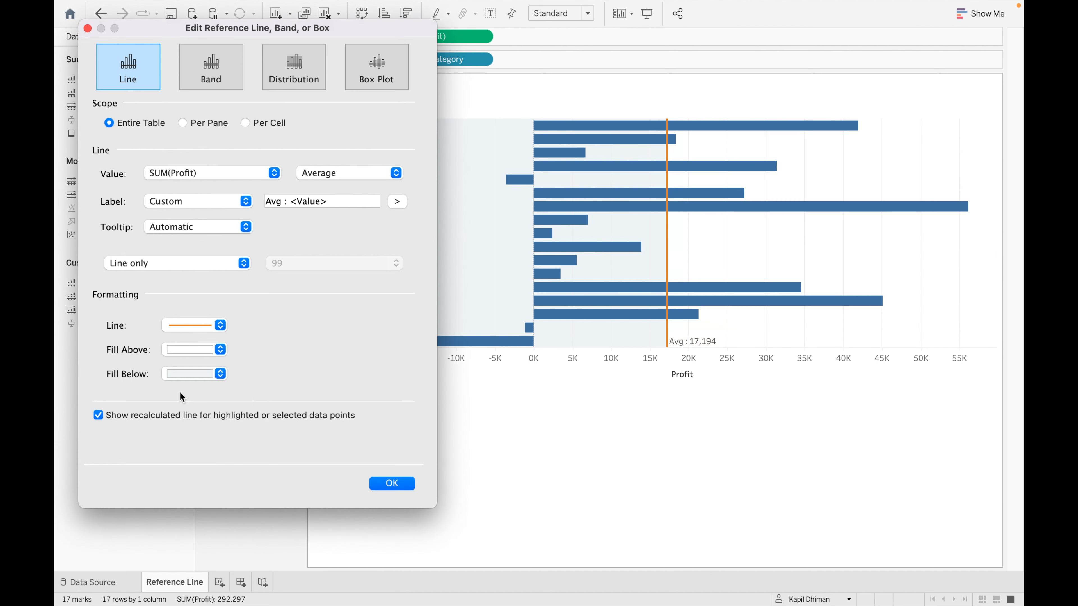
pyautogui.click(220, 373)
pyautogui.click(178, 417)
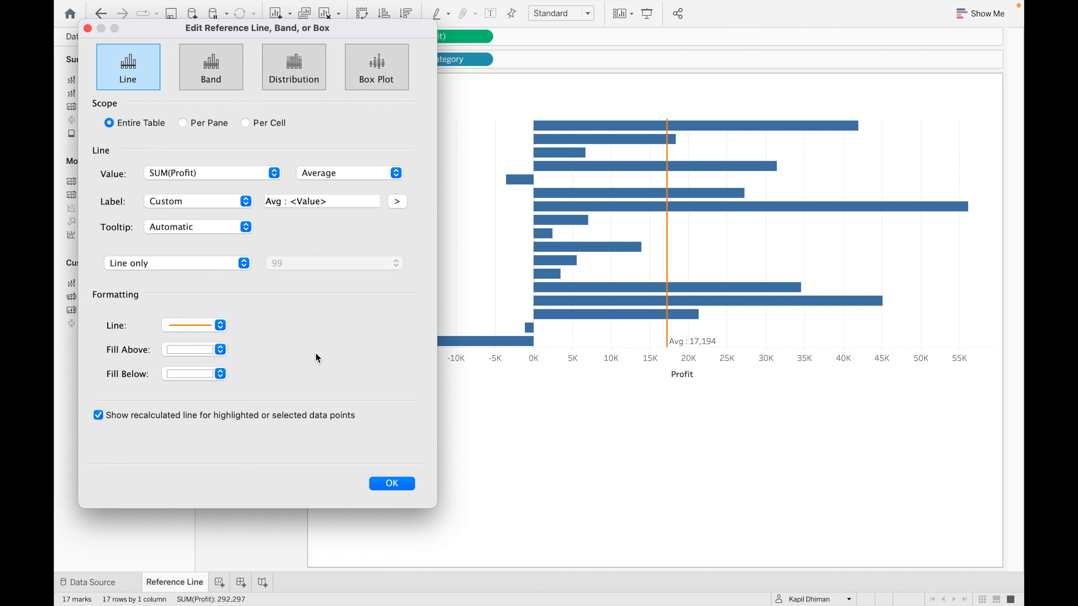
pyautogui.click(396, 483)
pyautogui.moveTo(667, 341)
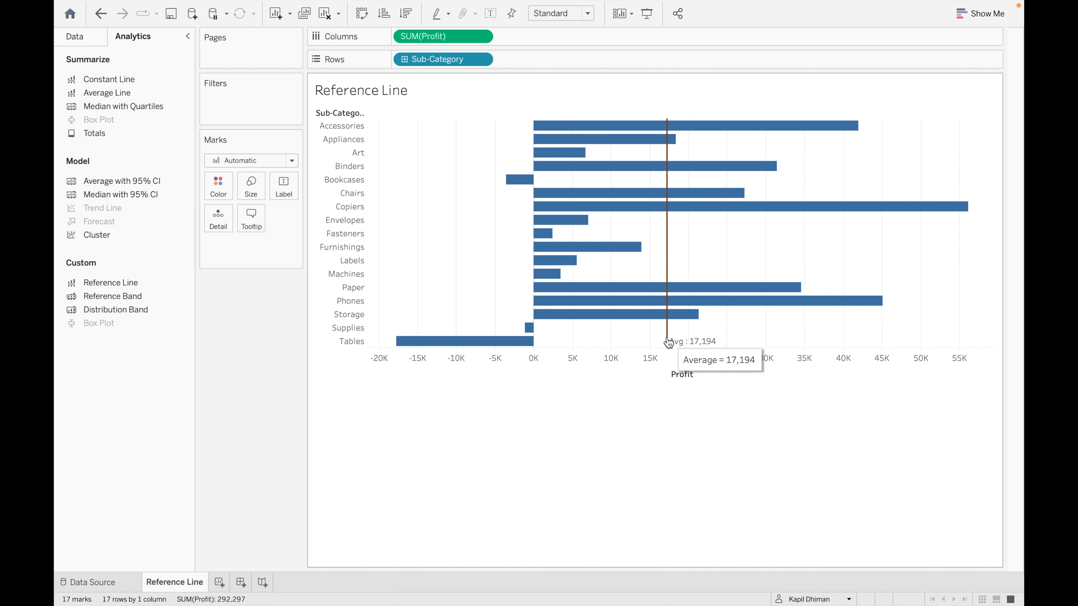
pyautogui.click(668, 341)
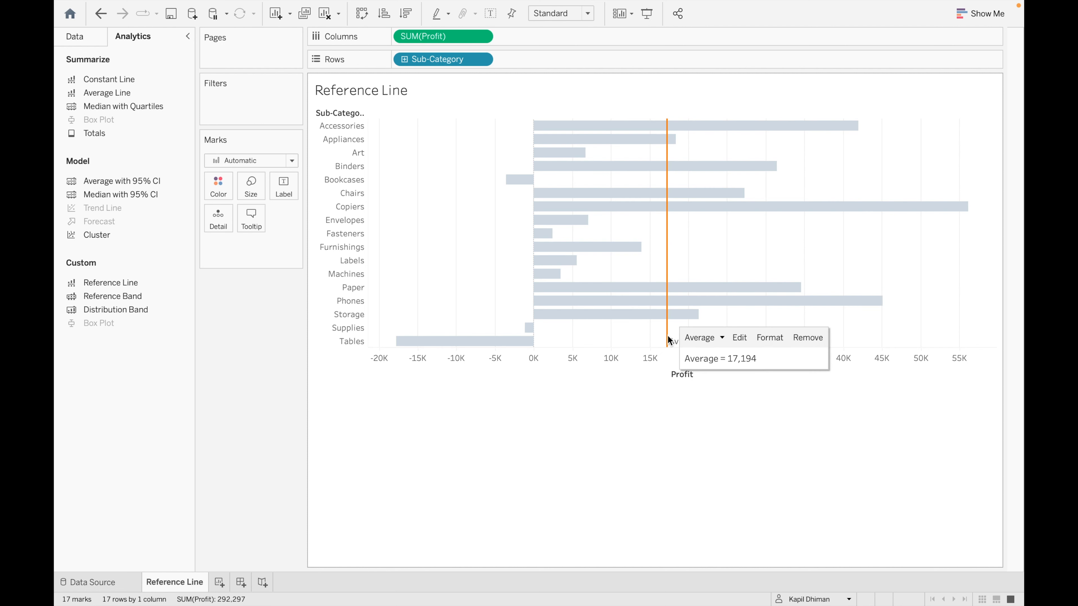
pyautogui.click(739, 338)
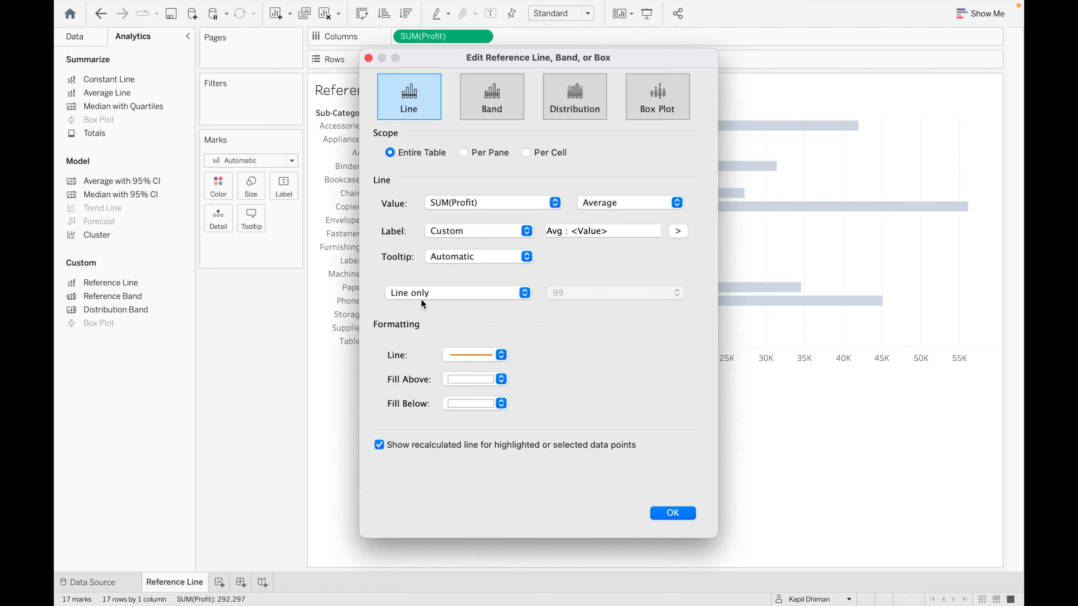
pyautogui.click(681, 516)
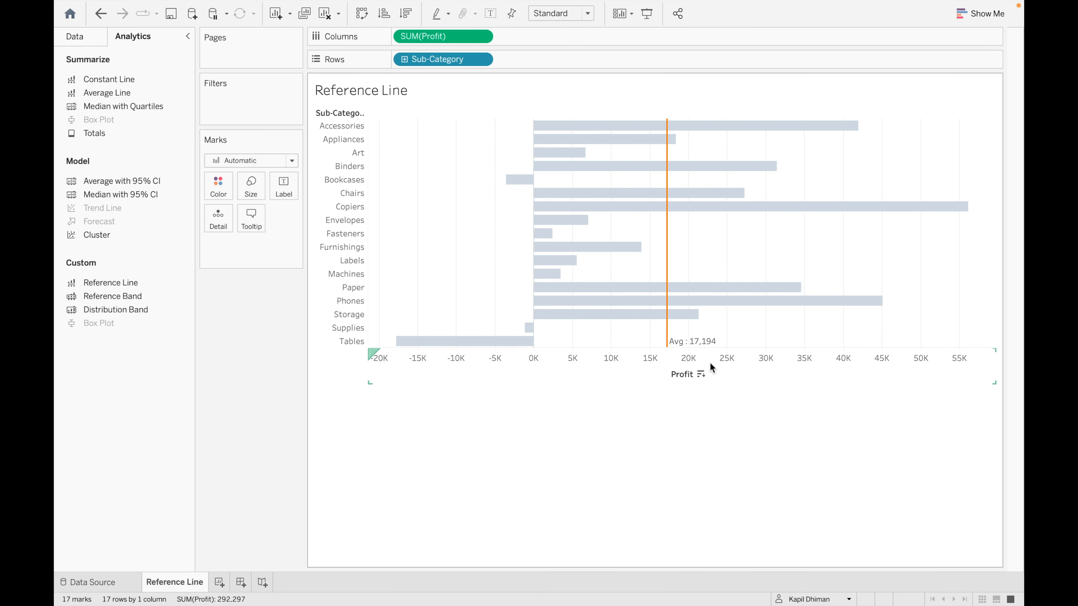
pyautogui.click(668, 339)
pyautogui.click(712, 339)
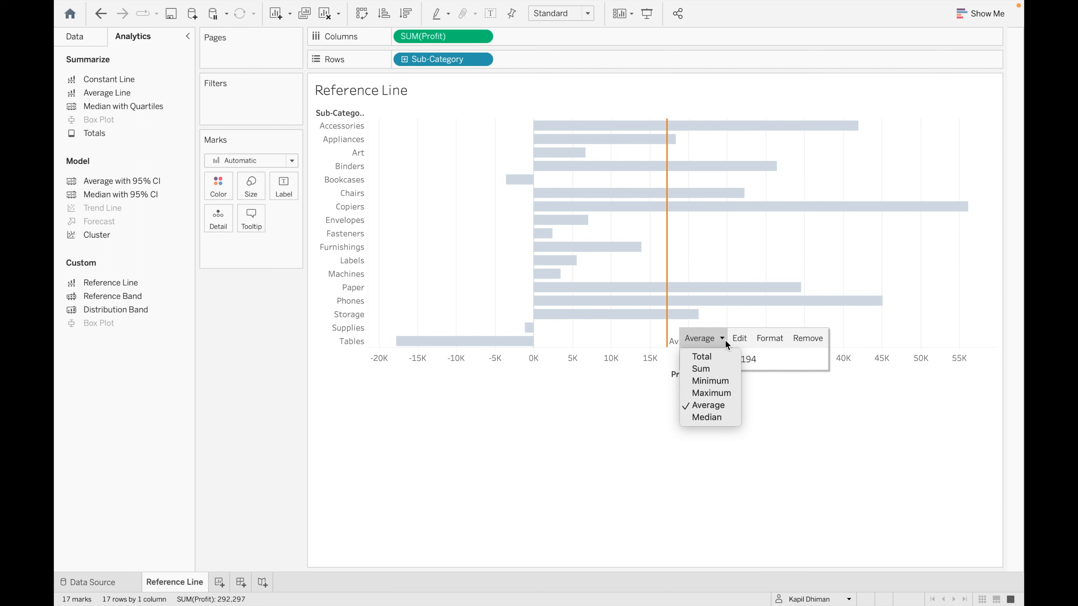
pyautogui.click(719, 413)
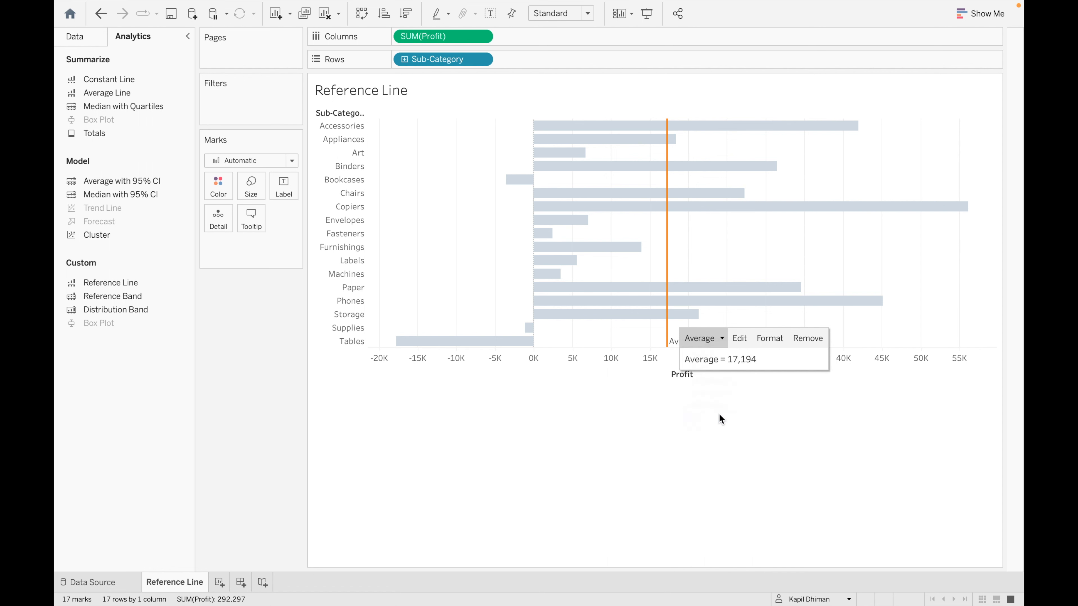
pyautogui.moveTo(642, 345)
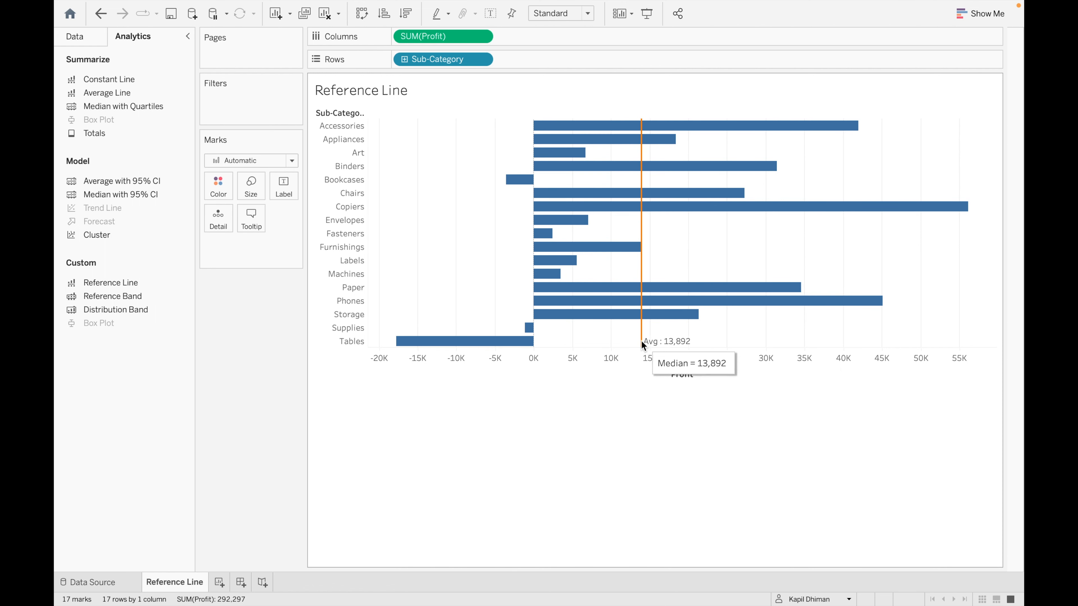
pyautogui.click(640, 341)
pyautogui.click(677, 340)
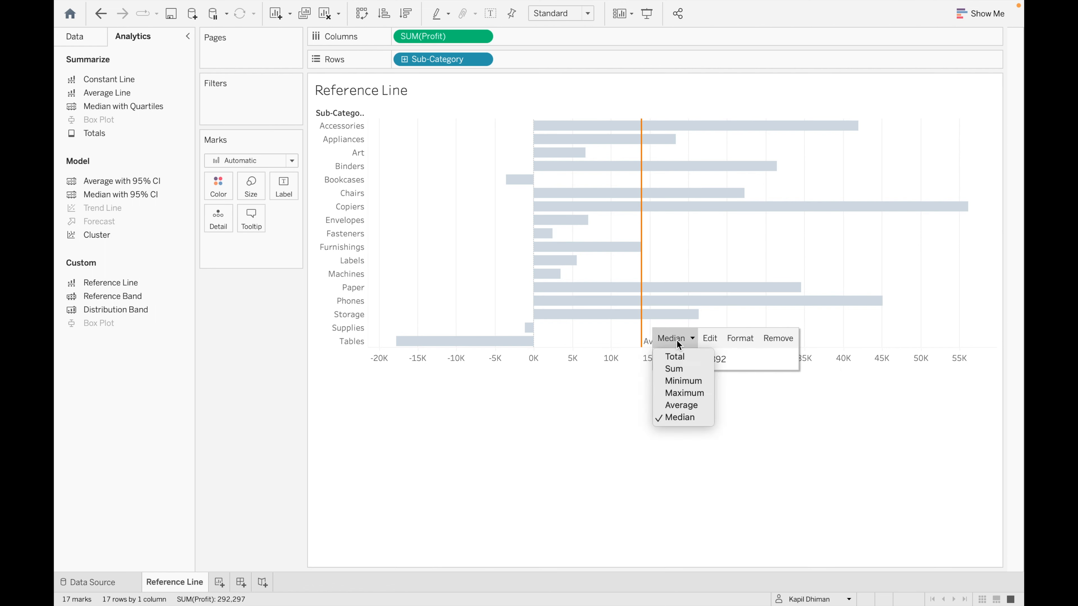
pyautogui.click(679, 406)
pyautogui.moveTo(668, 341)
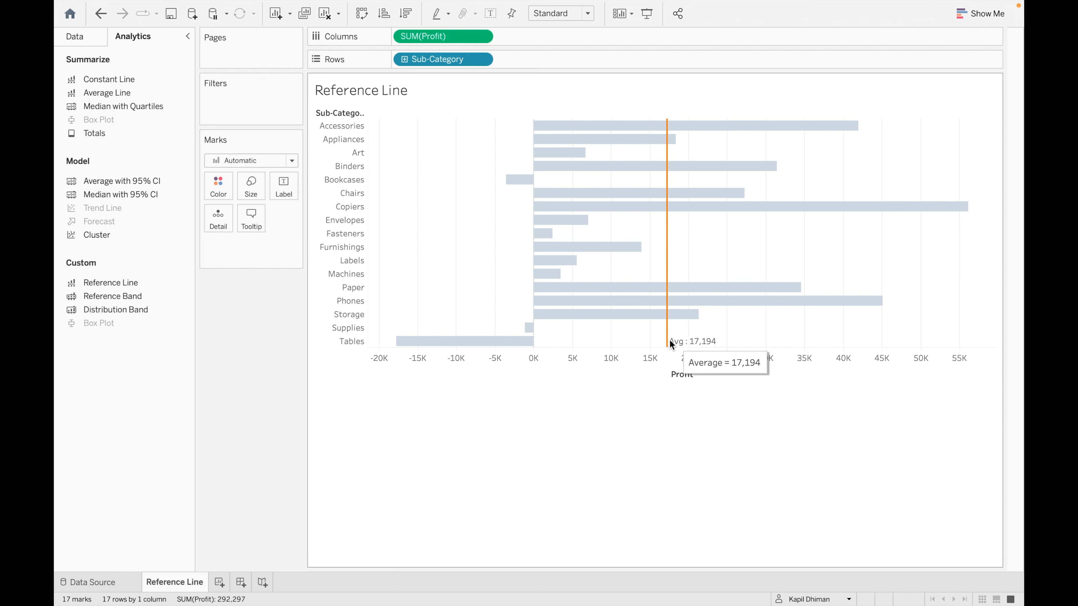
pyautogui.click(667, 340)
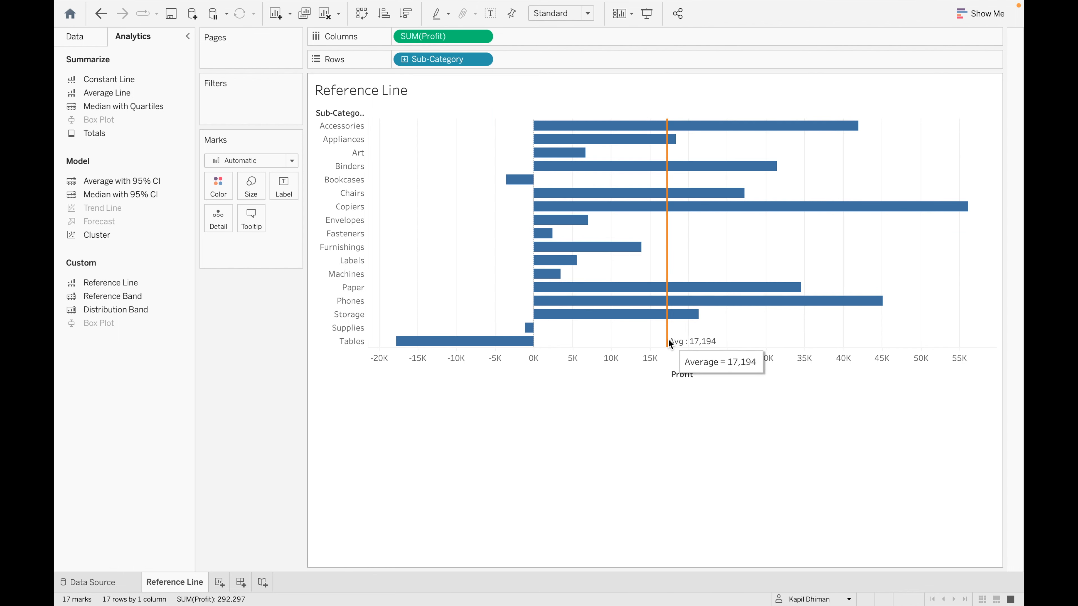
pyautogui.click(667, 342)
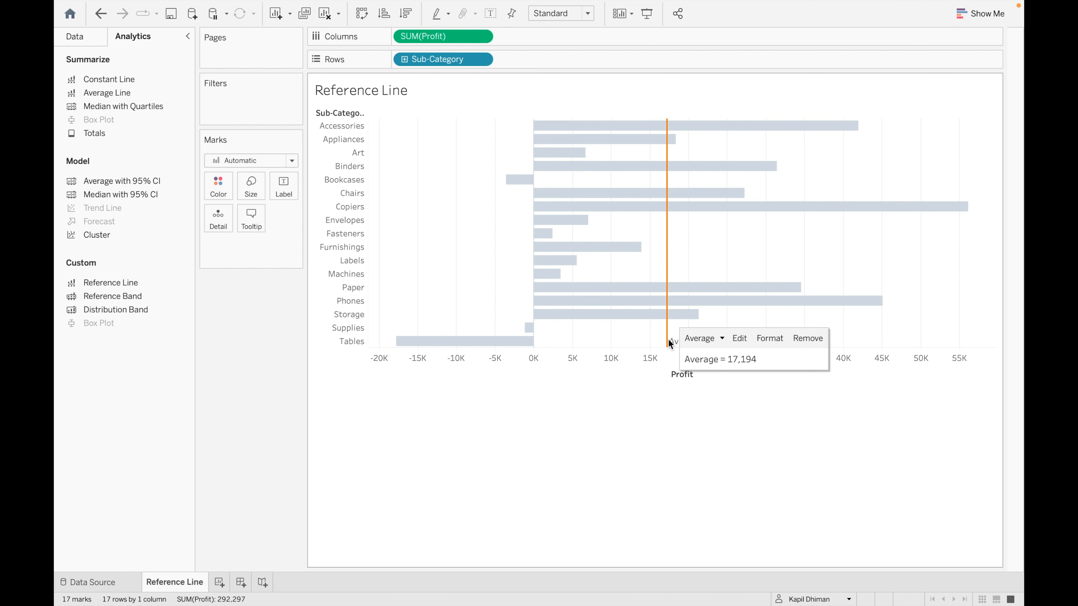
pyautogui.click(809, 339)
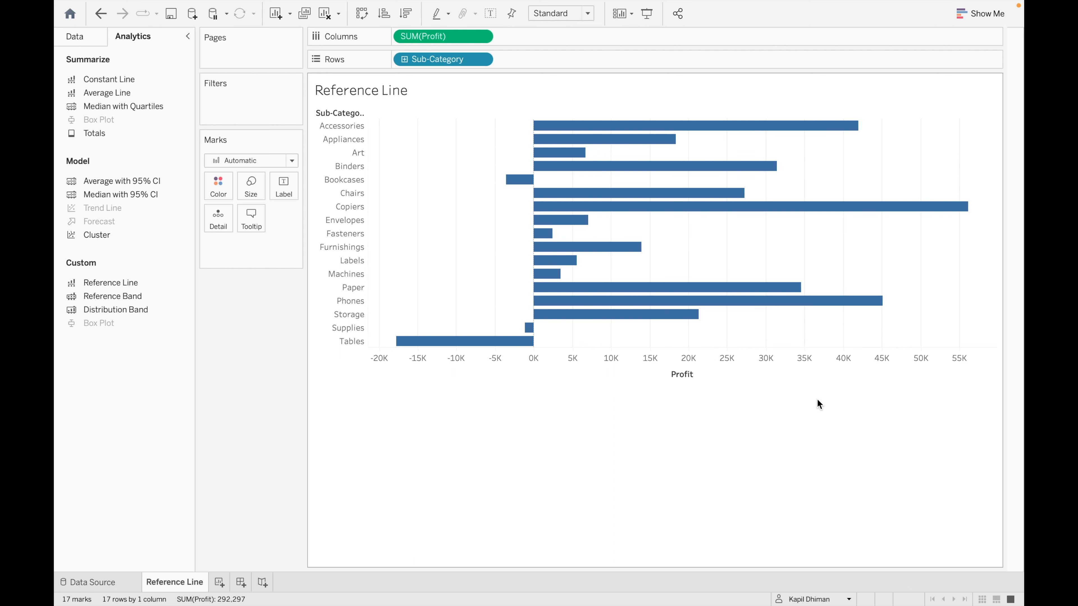
pyautogui.hotkey('ctrl', 'z')
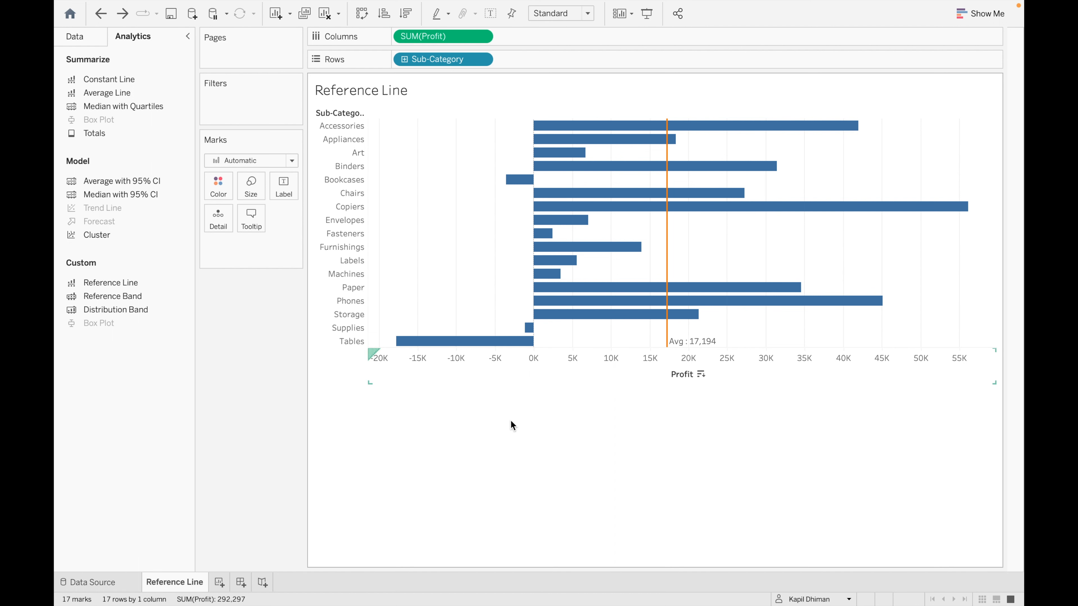
# - Add a new worksheet named 'Reference line for pane'
pyautogui.click(218, 582)
pyautogui.doubleClick(219, 588)
pyautogui.write('Refe')
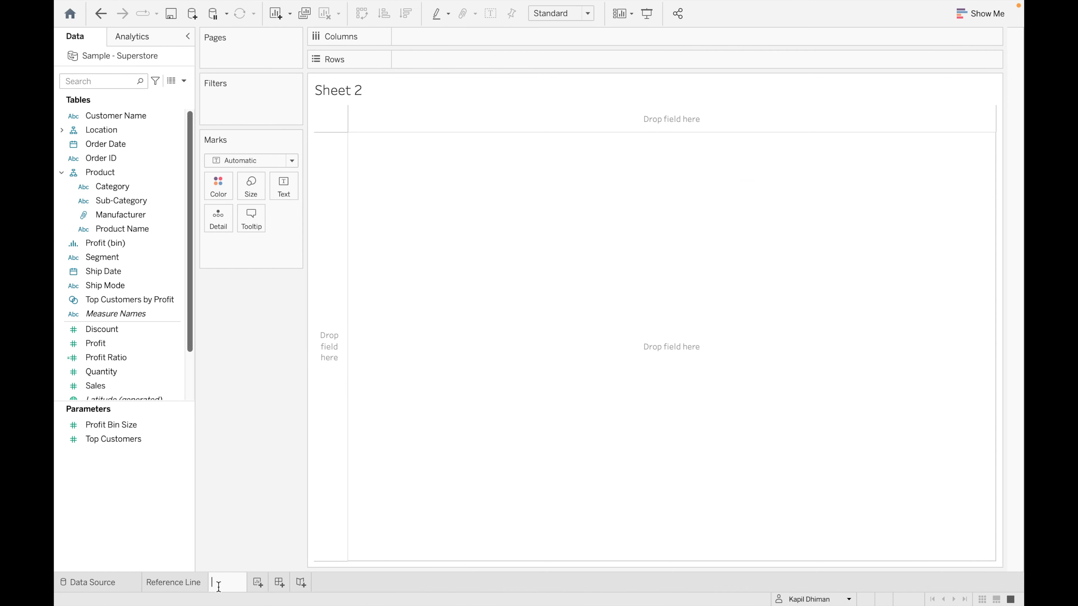
pyautogui.write('rence line ')
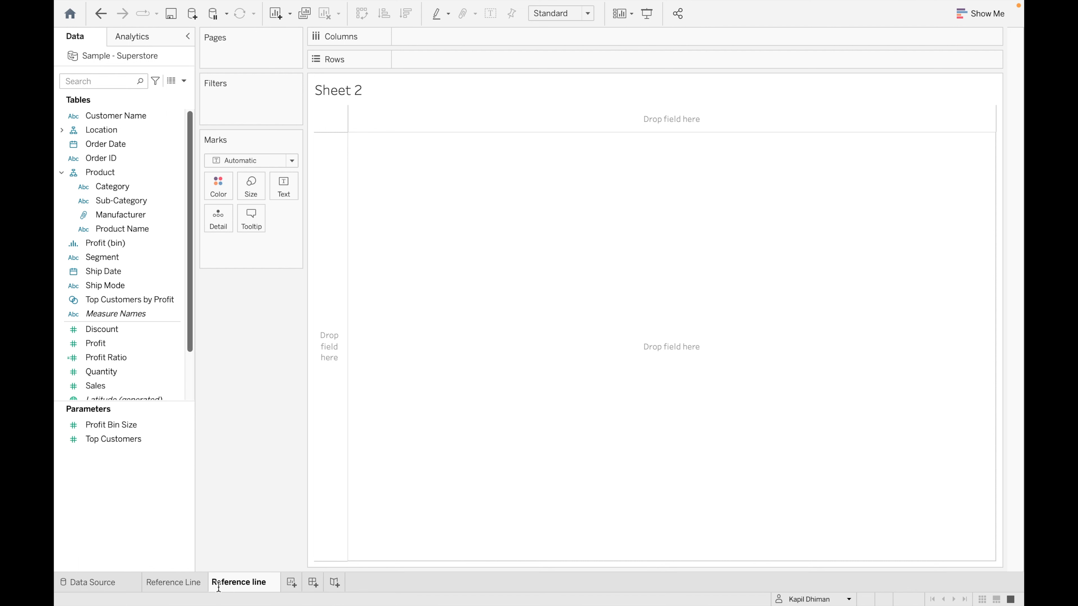
pyautogui.write('for pane')
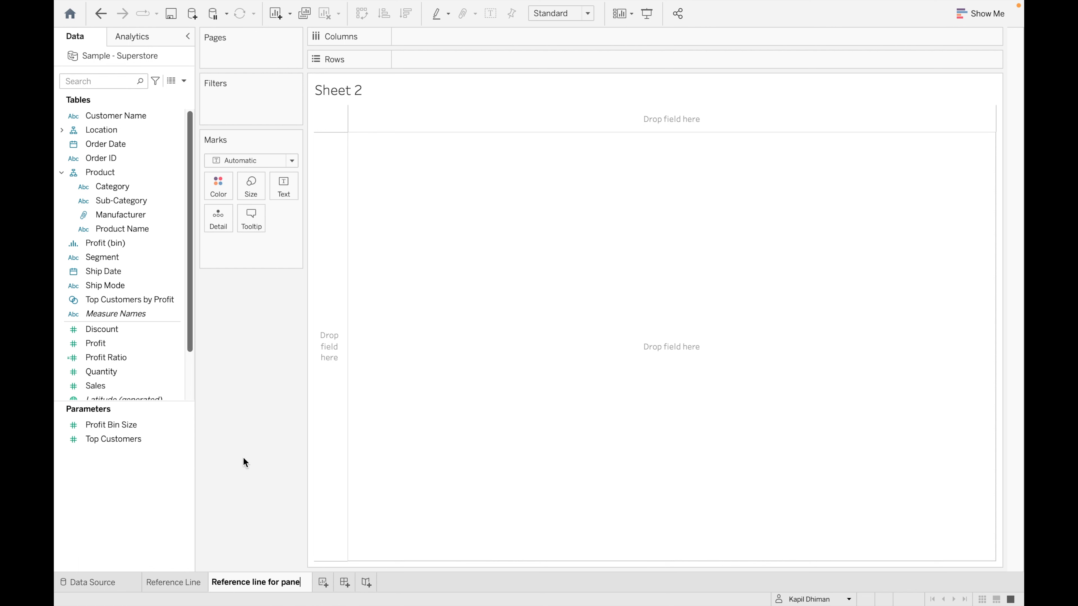
pyautogui.press('Return')
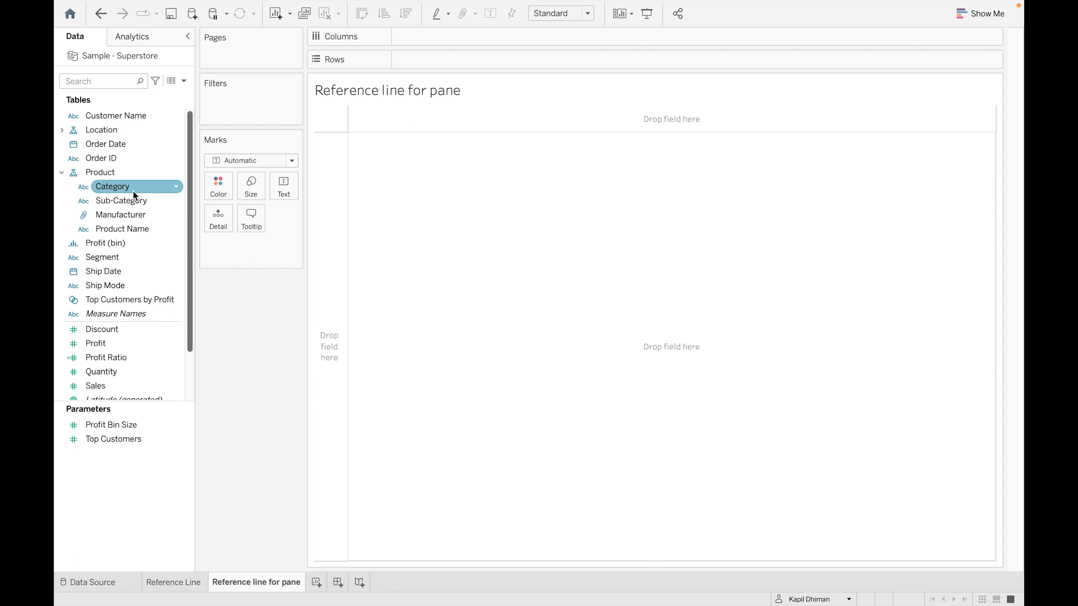
# - Plot SUM(Profit) and SUM(Sales) per Sub-Category as vertical bars
pyautogui.moveTo(140, 202); pyautogui.dragTo(442, 64)
pyautogui.moveTo(110, 345); pyautogui.dragTo(448, 39)
pyautogui.moveTo(139, 387); pyautogui.dragTo(489, 357)
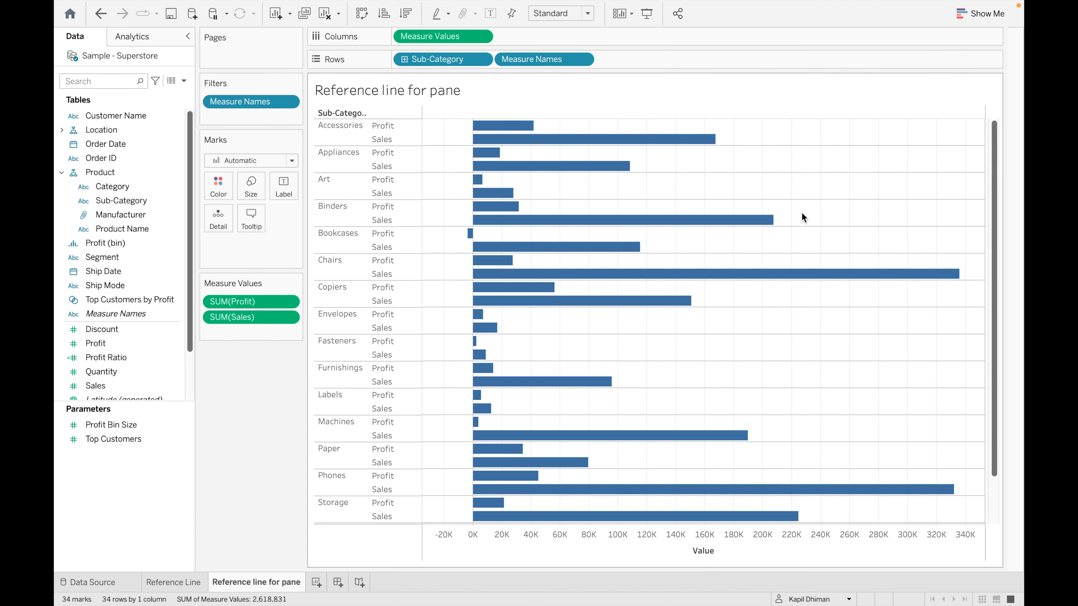
pyautogui.click(980, 13)
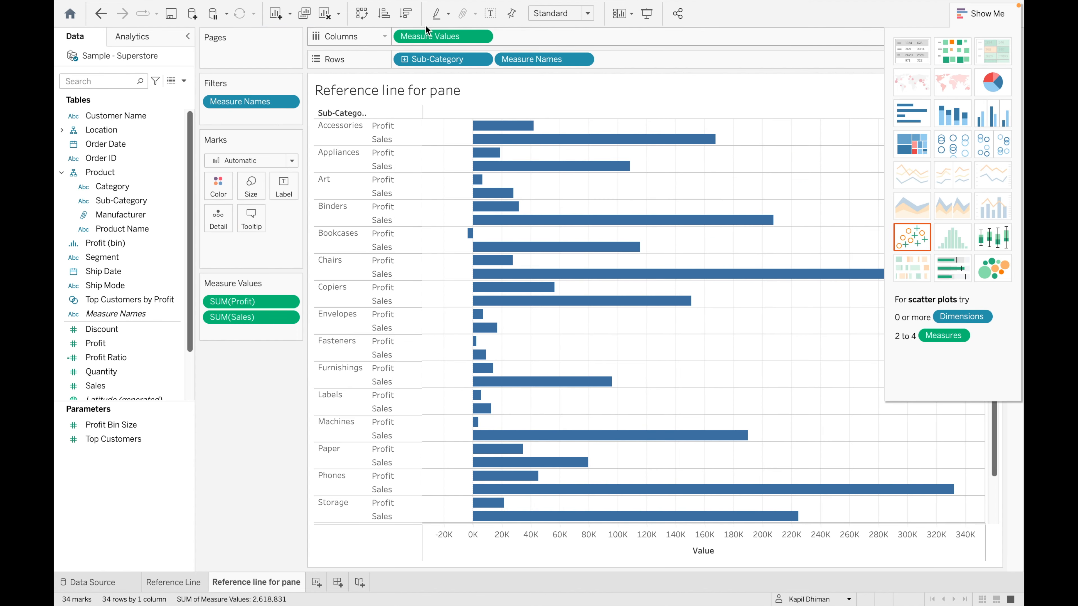
pyautogui.click(361, 13)
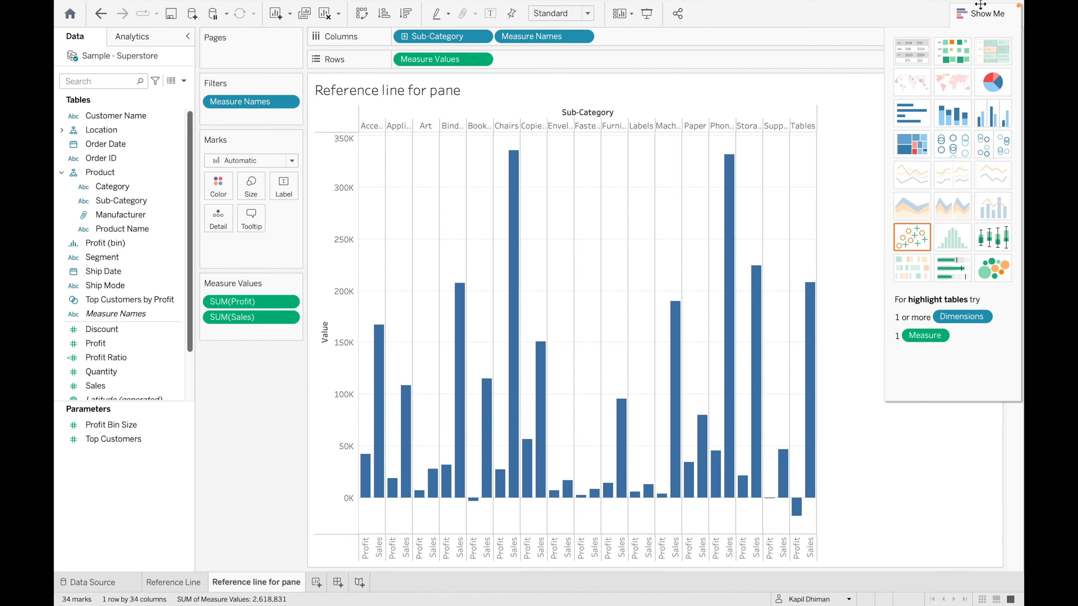
pyautogui.click(982, 14)
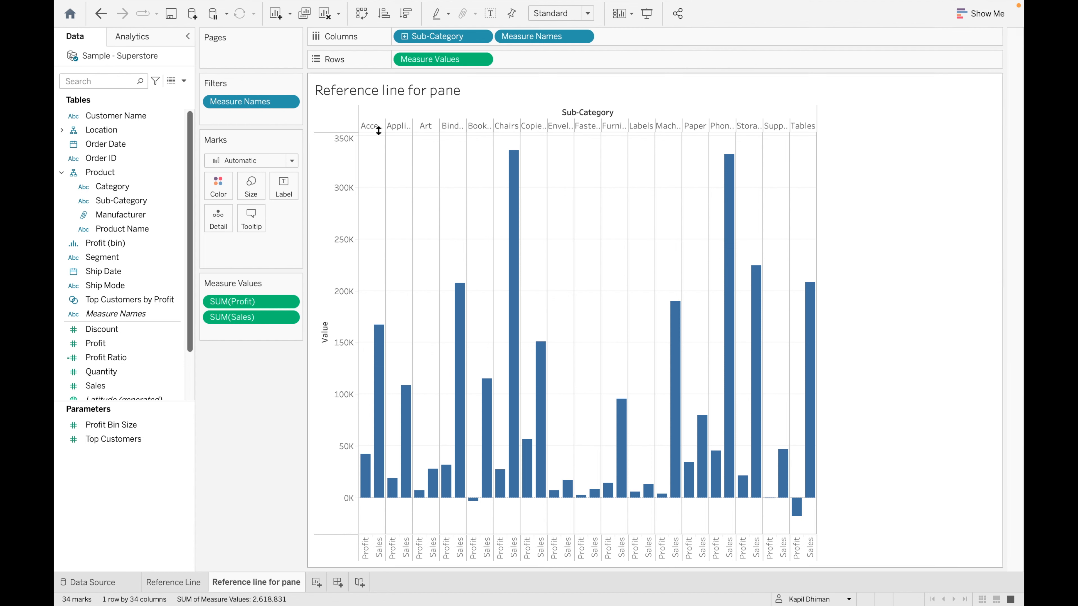
pyautogui.click(151, 43)
# - Add a per-pane Median reference line with the custom label 'Median : <Value>'
pyautogui.moveTo(119, 284); pyautogui.dragTo(481, 133)
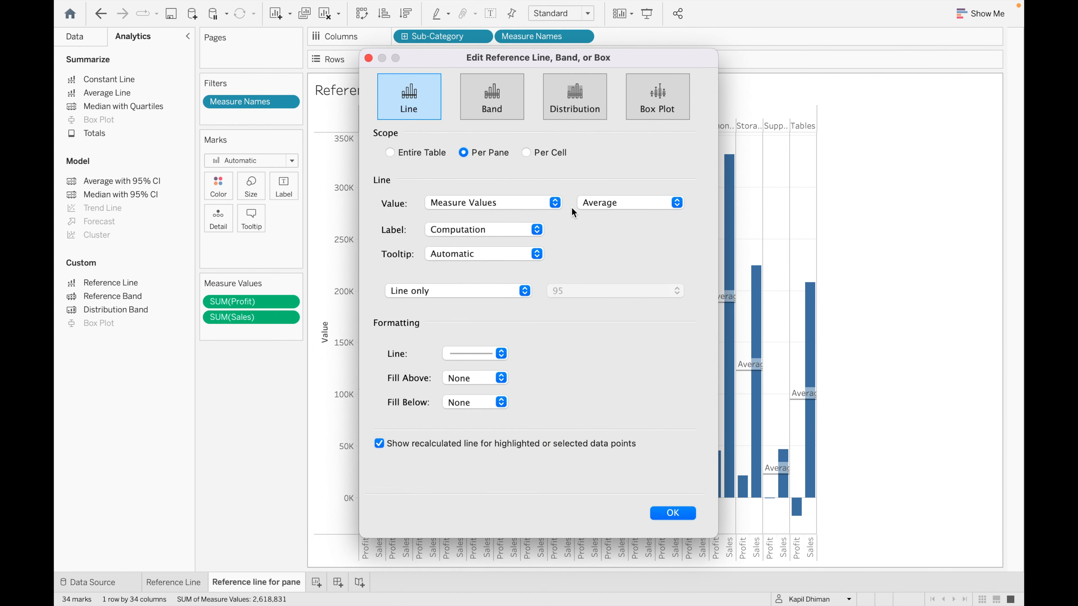
pyautogui.click(554, 205)
pyautogui.click(554, 206)
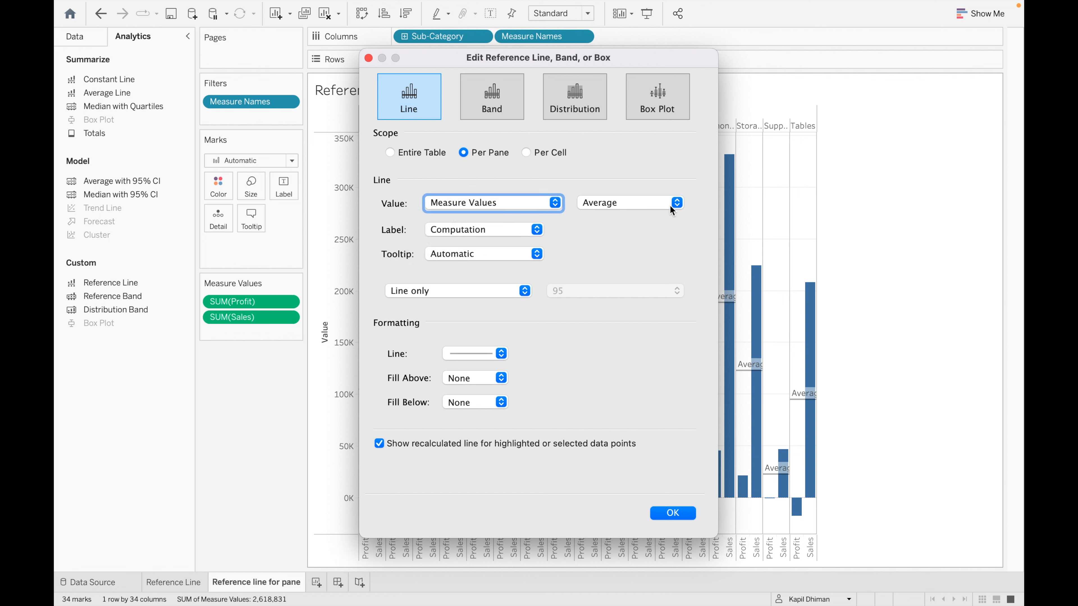
pyautogui.click(677, 204)
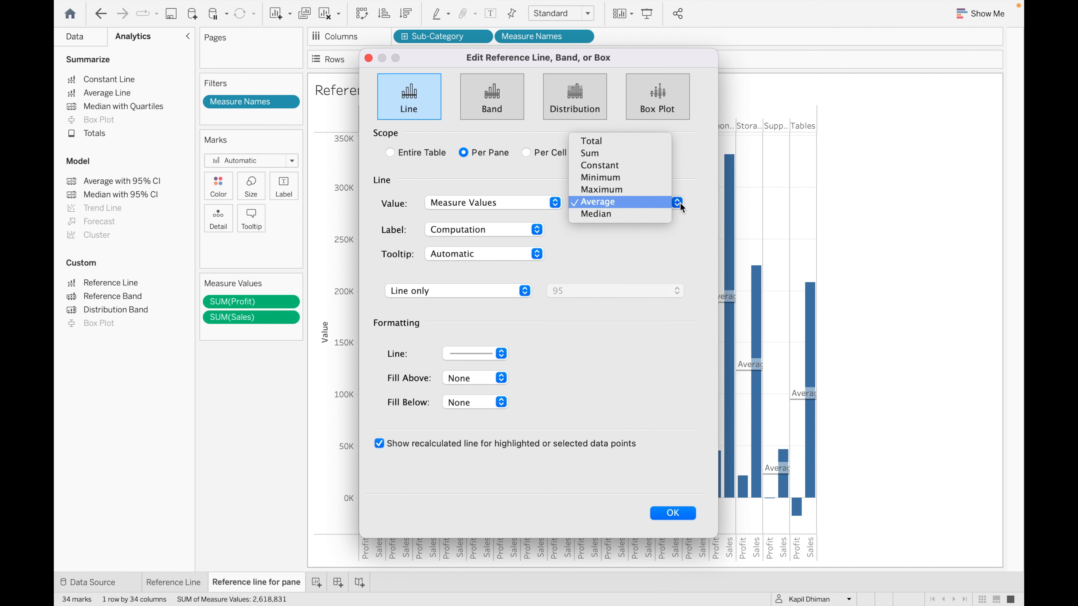
pyautogui.click(679, 202)
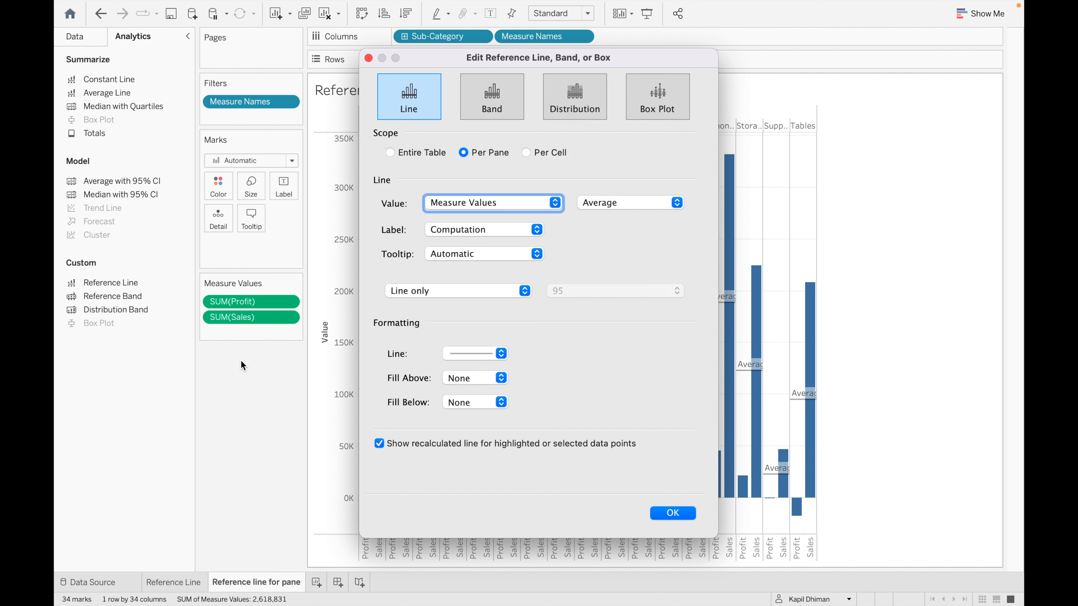
pyautogui.click(537, 229)
pyautogui.click(484, 244)
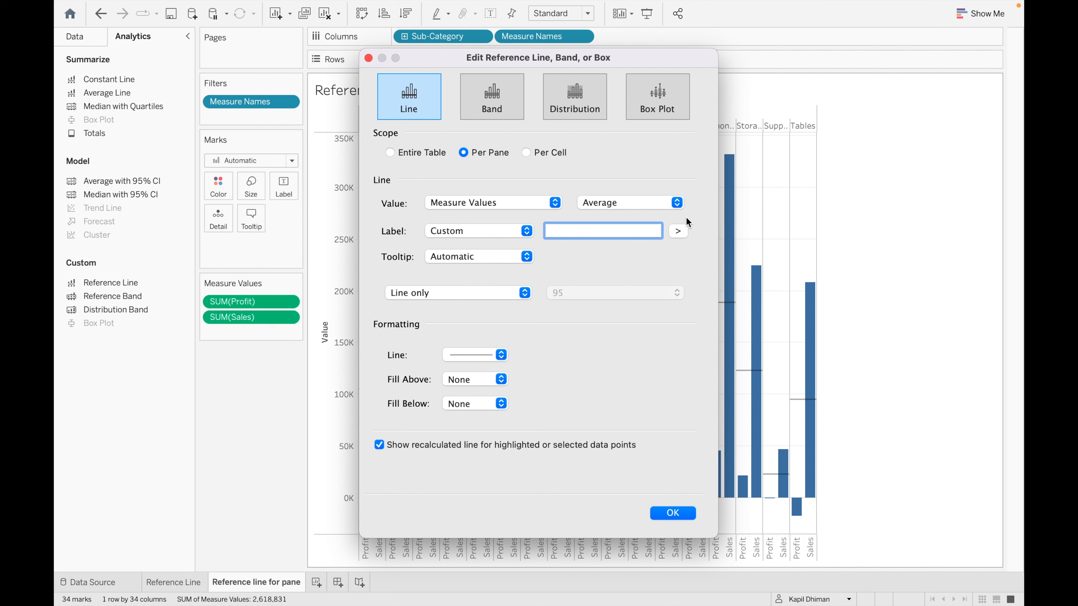
pyautogui.click(679, 202)
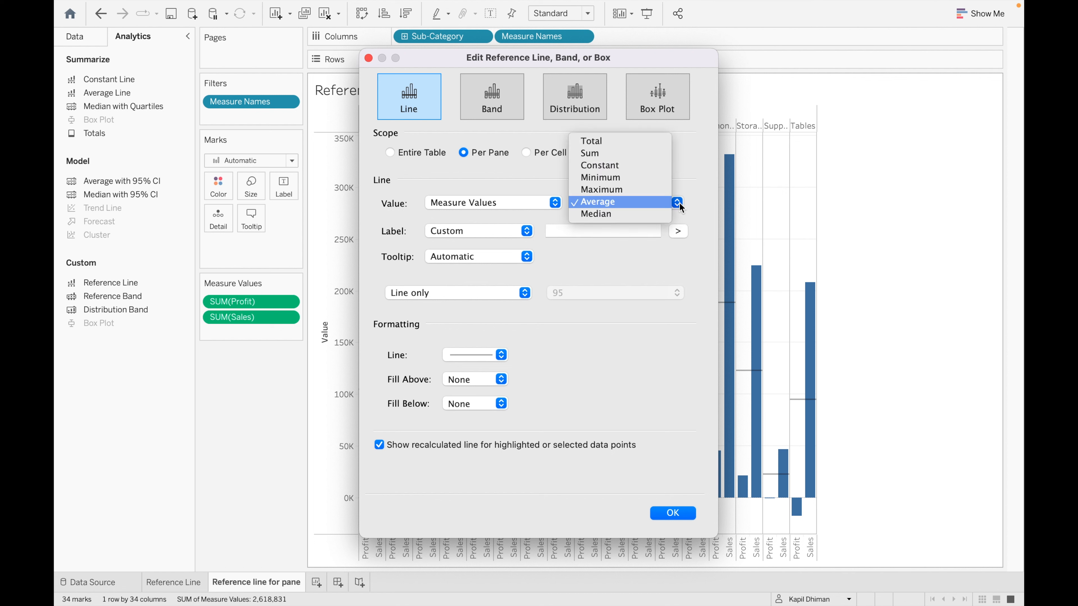
pyautogui.click(629, 212)
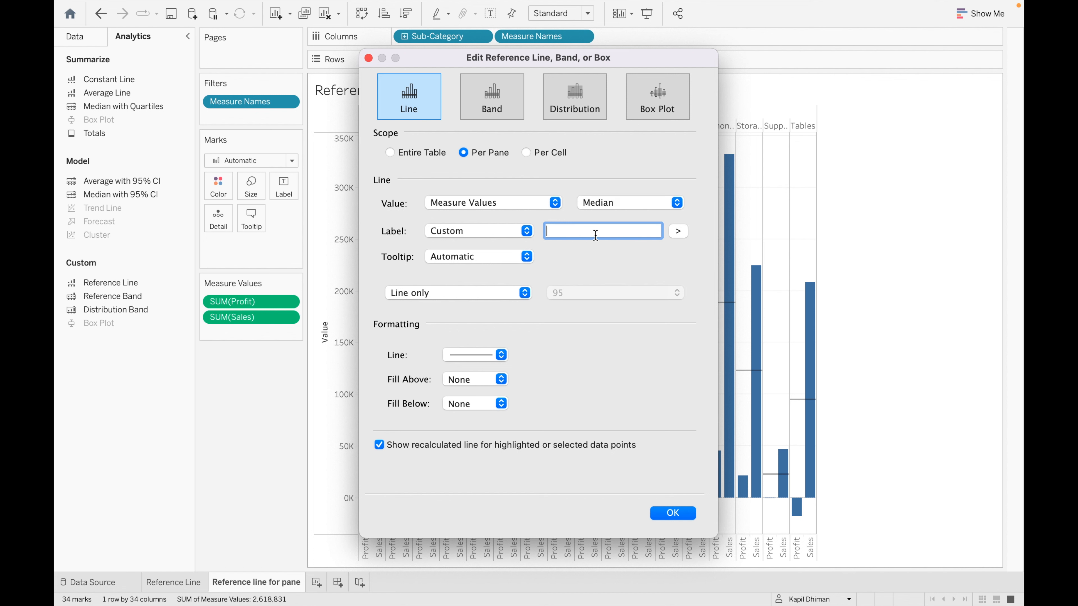
pyautogui.write('Median')
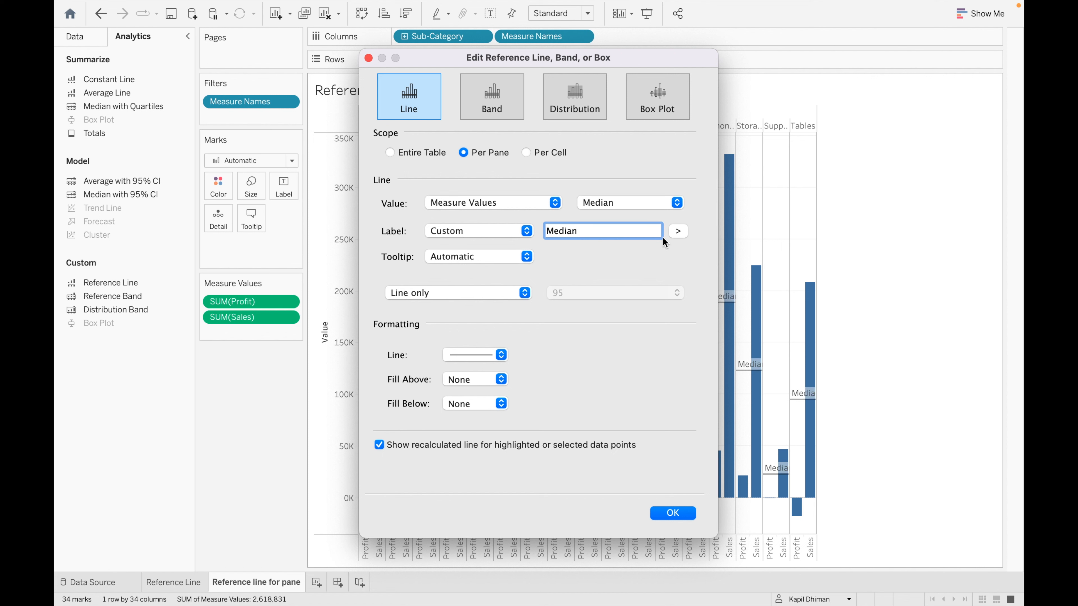
pyautogui.write(':')
pyautogui.click(677, 231)
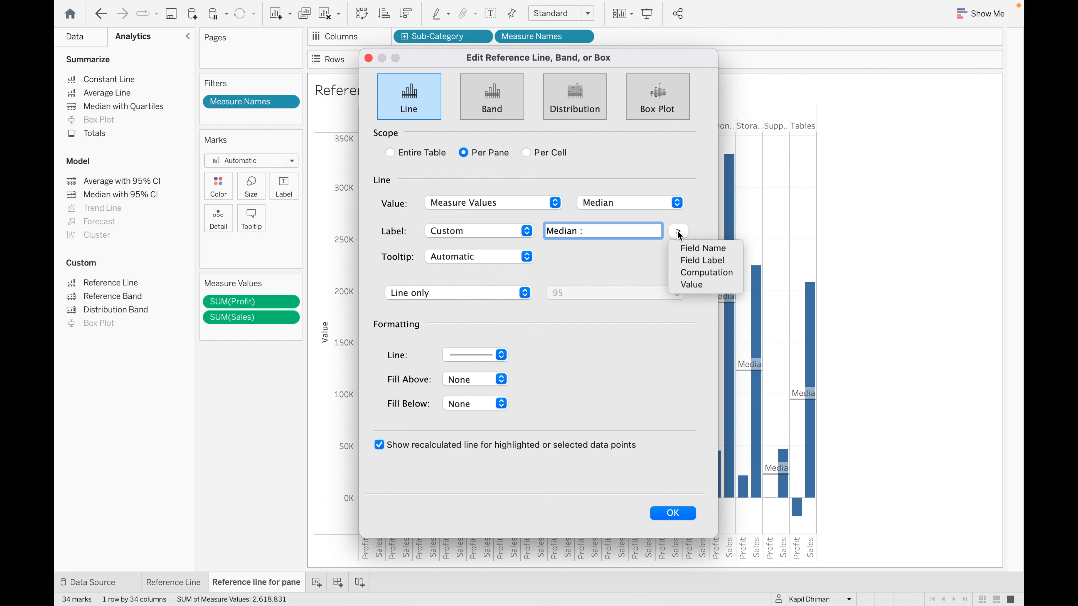
pyautogui.click(706, 285)
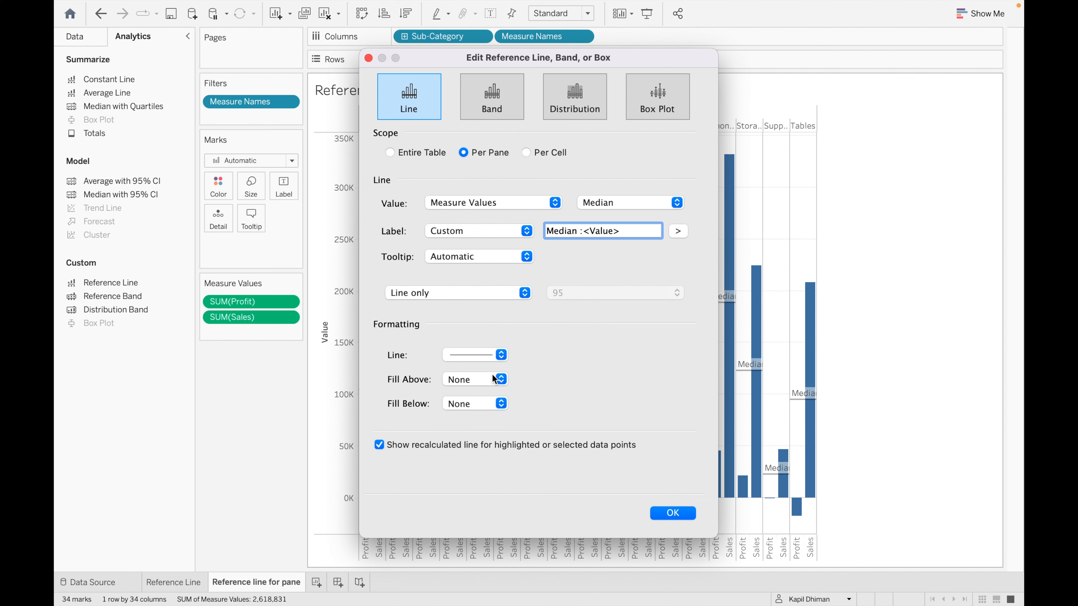
# - Make the median lines thicker and black, then apply the settings
pyautogui.click(501, 355)
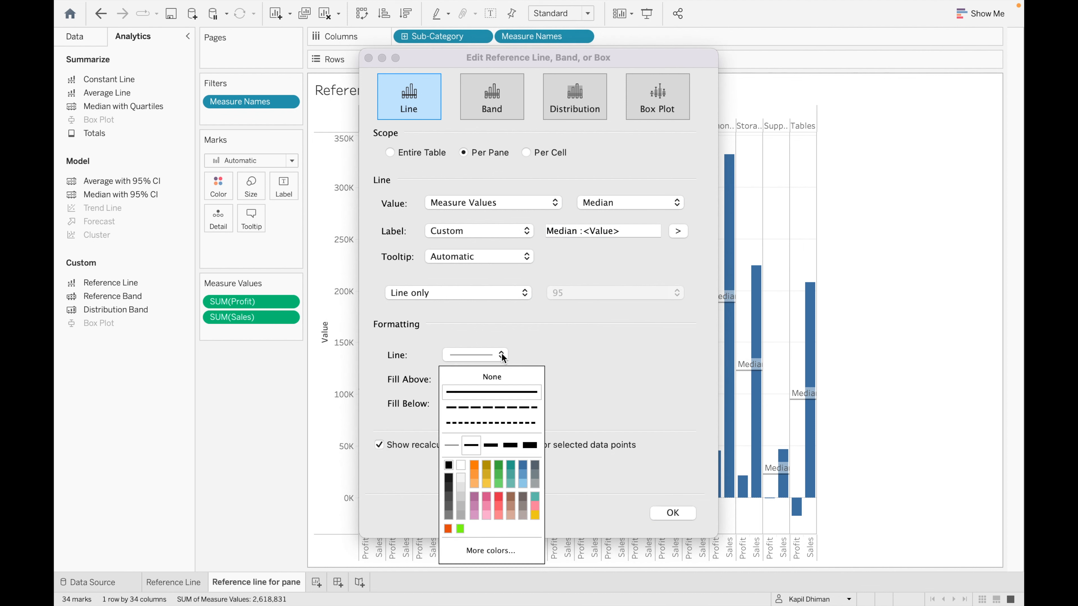
pyautogui.click(470, 445)
pyautogui.click(449, 467)
pyautogui.click(657, 470)
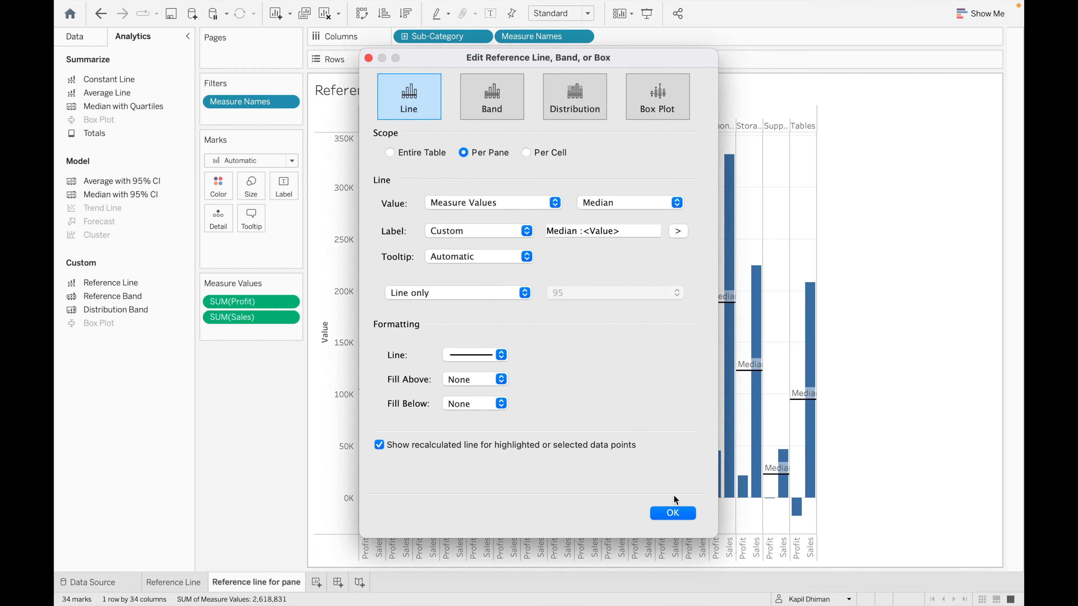
pyautogui.click(673, 511)
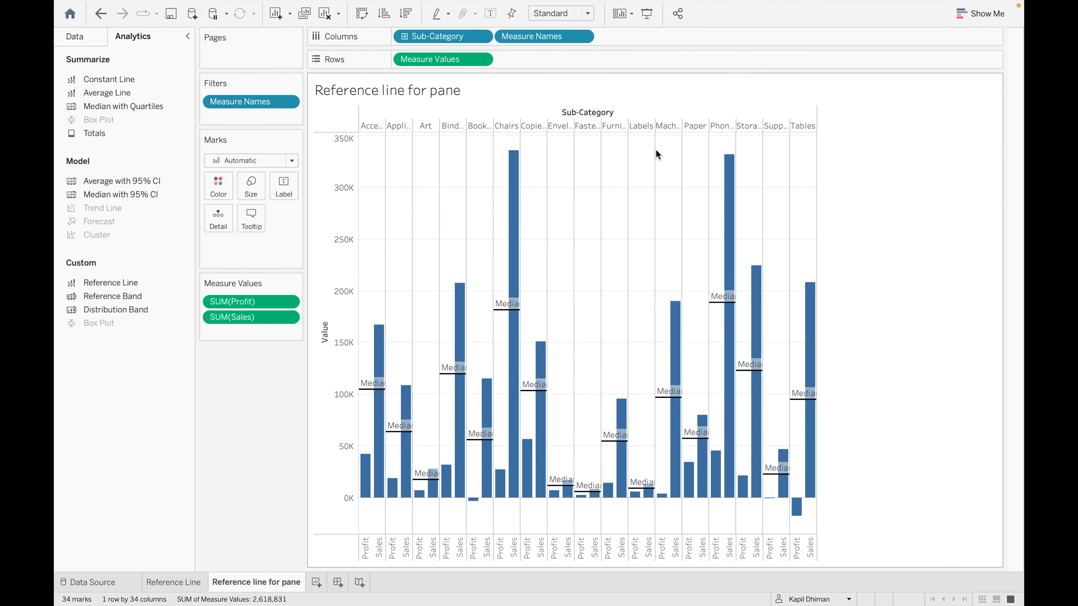
# - Fit the chart to Entire View and check median tooltips, e.g. 104,658 for Accessories
pyautogui.click(587, 13)
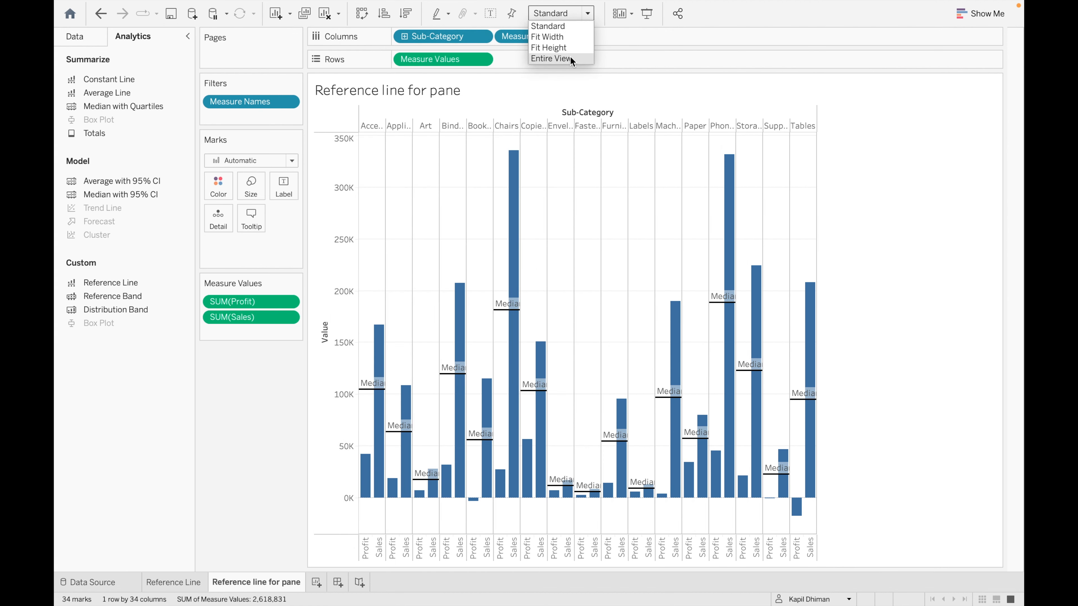
pyautogui.click(570, 59)
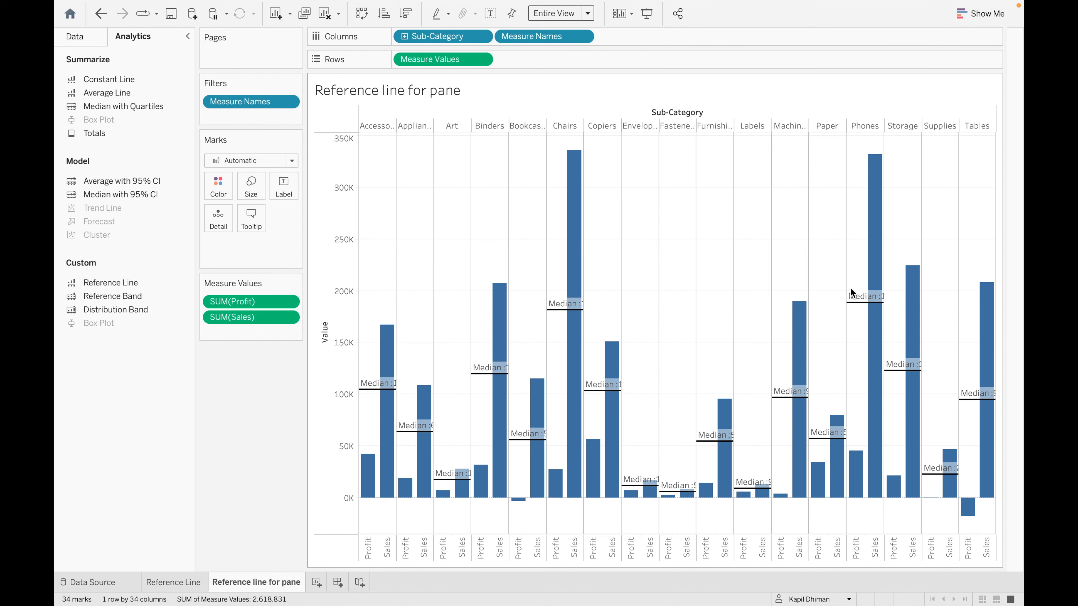
pyautogui.moveTo(870, 302)
pyautogui.moveTo(382, 389)
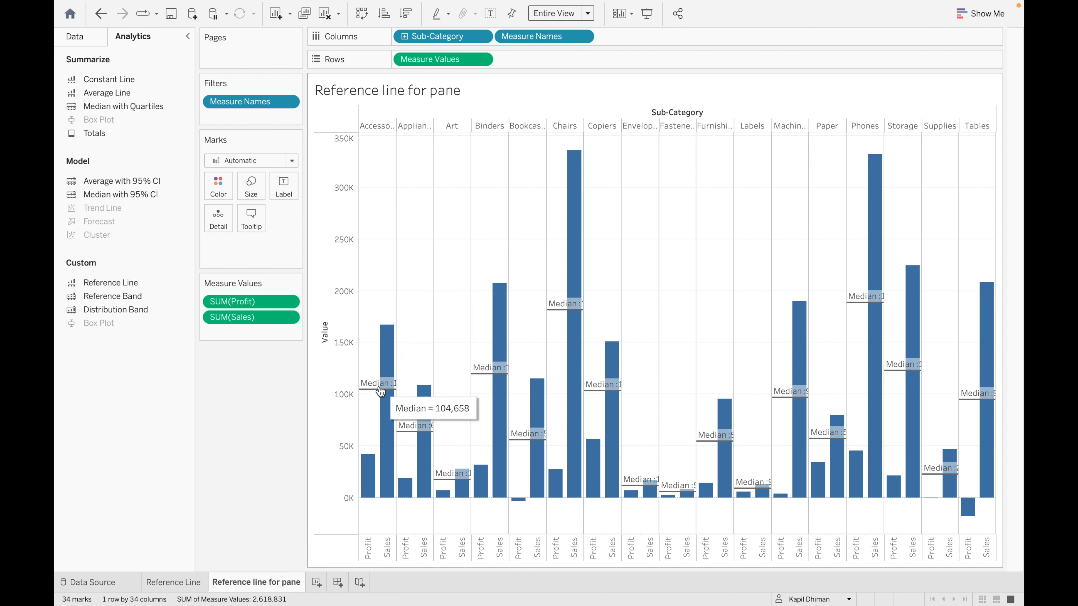
pyautogui.moveTo(424, 429)
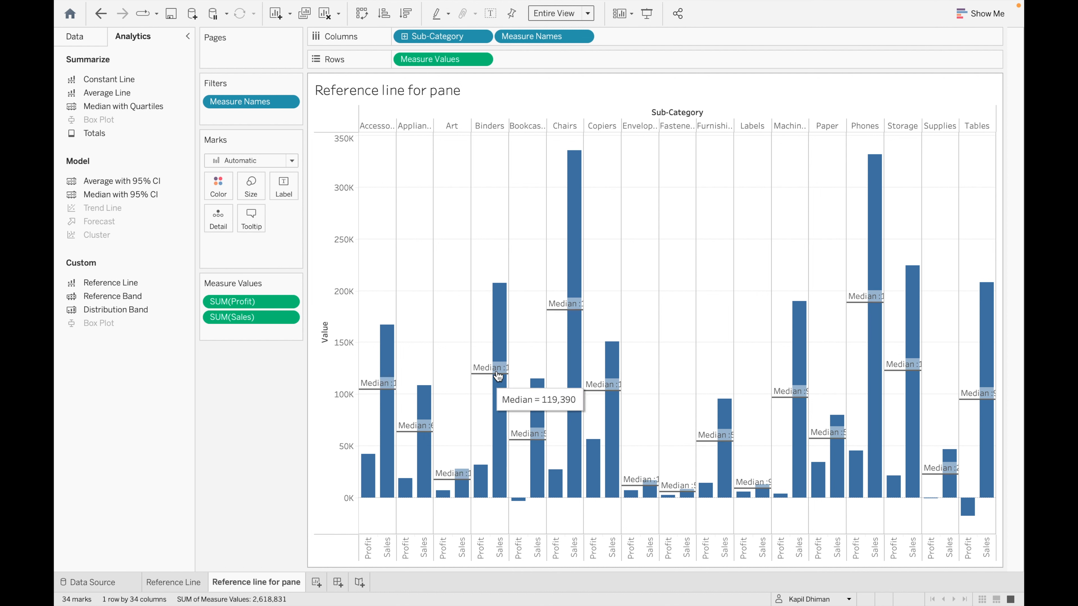
pyautogui.moveTo(467, 480)
pyautogui.moveTo(500, 373)
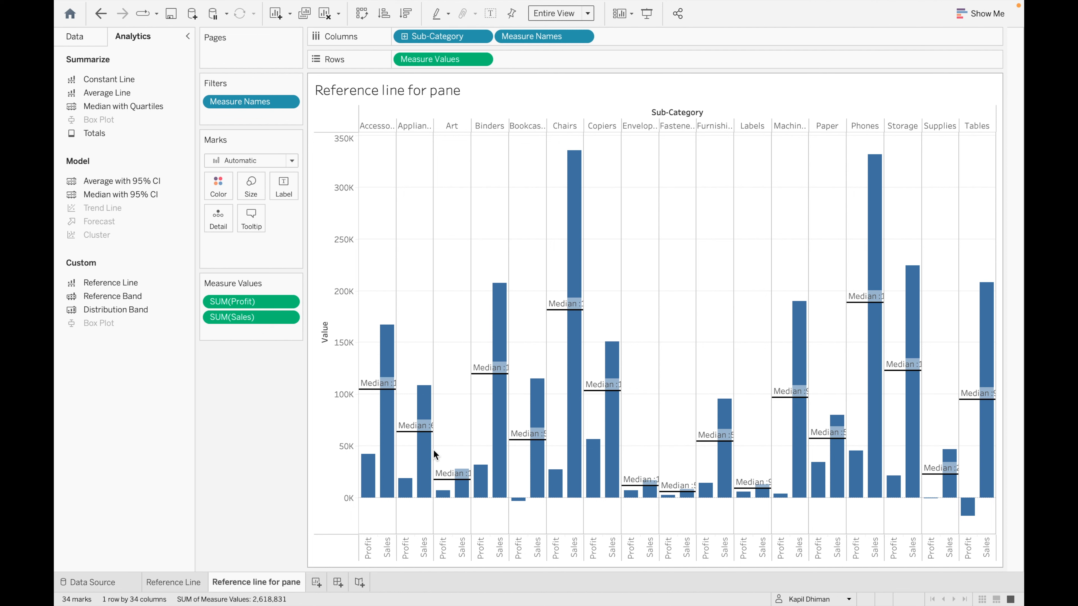
pyautogui.click(316, 582)
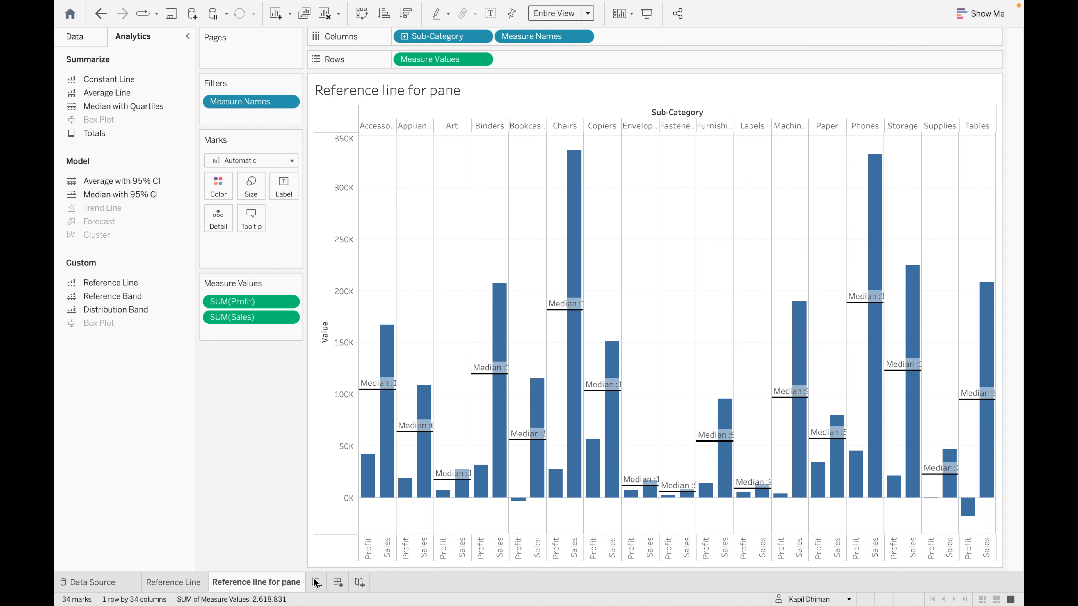
# - Rename the new worksheet to 'Reference line for cell'
pyautogui.doubleClick(316, 582)
pyautogui.write('Refee')
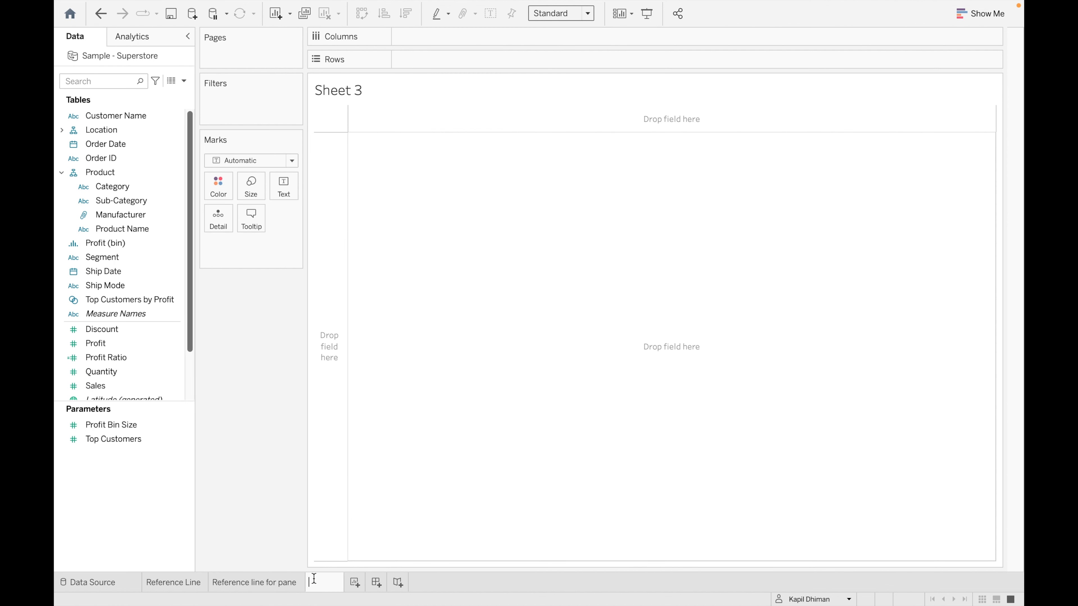
pyautogui.press('BackSpace')
pyautogui.write('rence ')
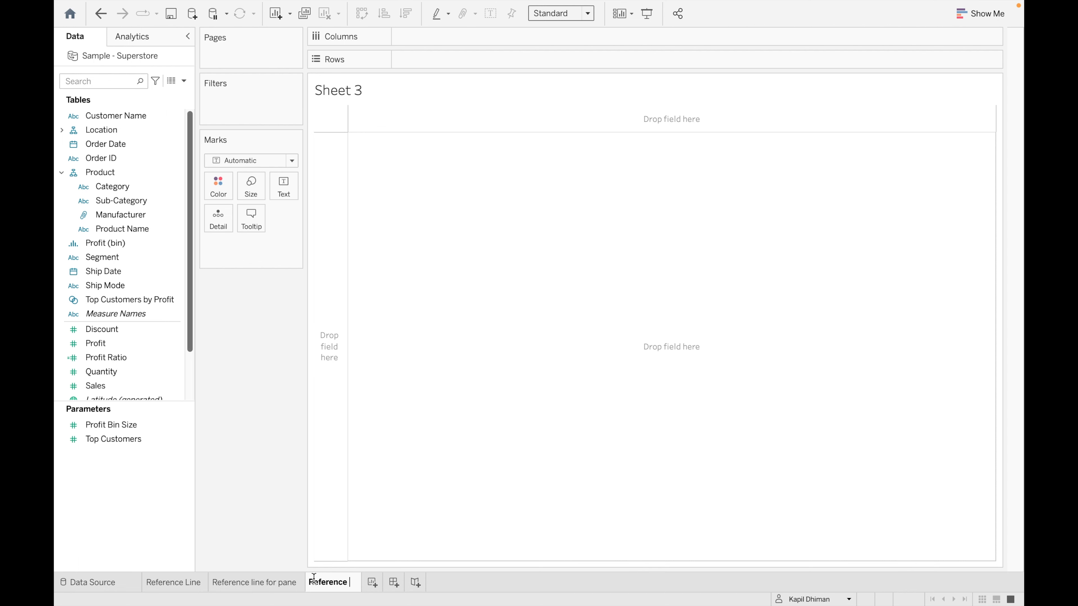
pyautogui.write('line for')
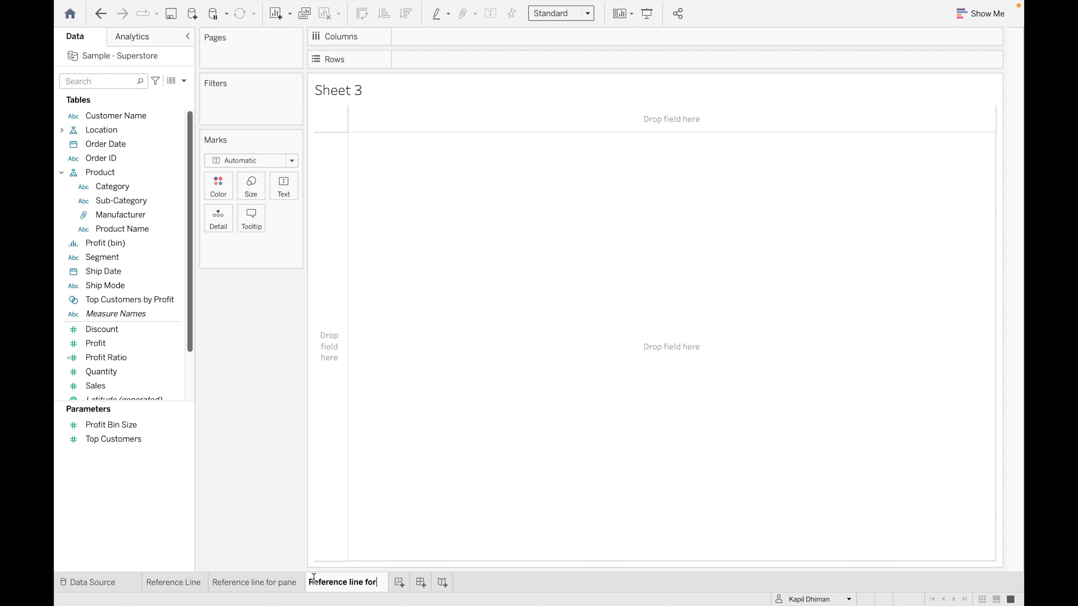
pyautogui.write(' cell')
pyautogui.press('Return')
# - Chart SUM(Sales) as bars with Sub-Category on Columns and Sales on Rows
pyautogui.click(170, 195)
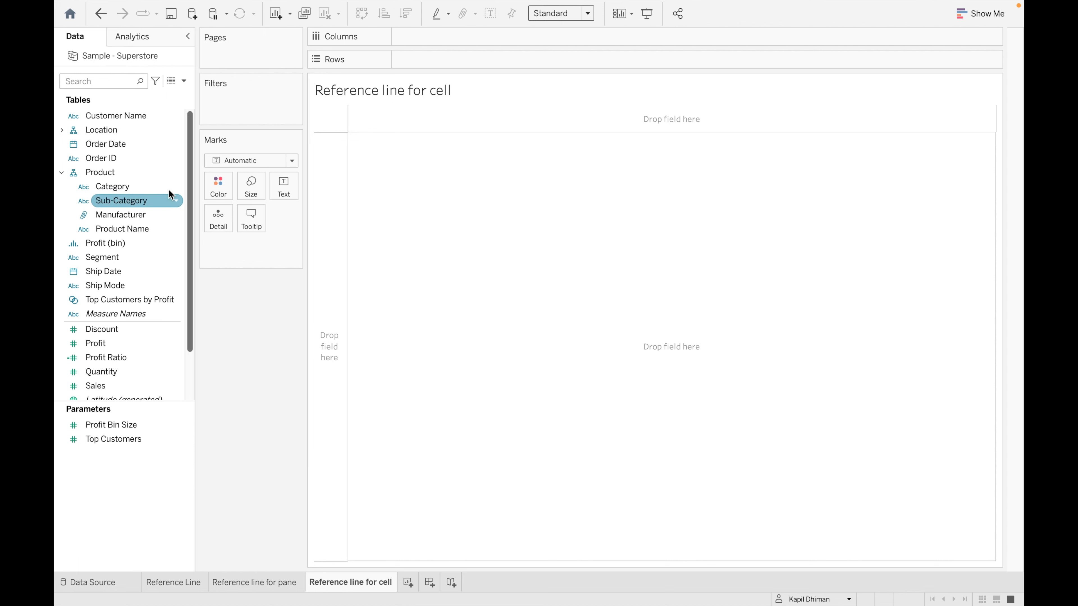
pyautogui.moveTo(170, 196); pyautogui.dragTo(460, 41)
pyautogui.click(115, 343)
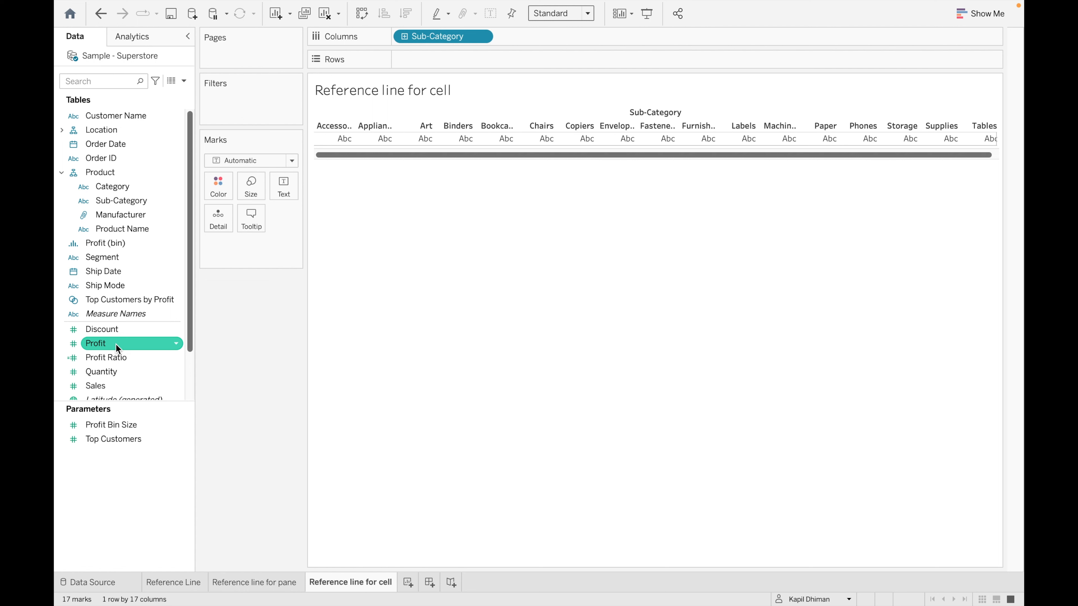
pyautogui.moveTo(113, 385); pyautogui.dragTo(445, 60)
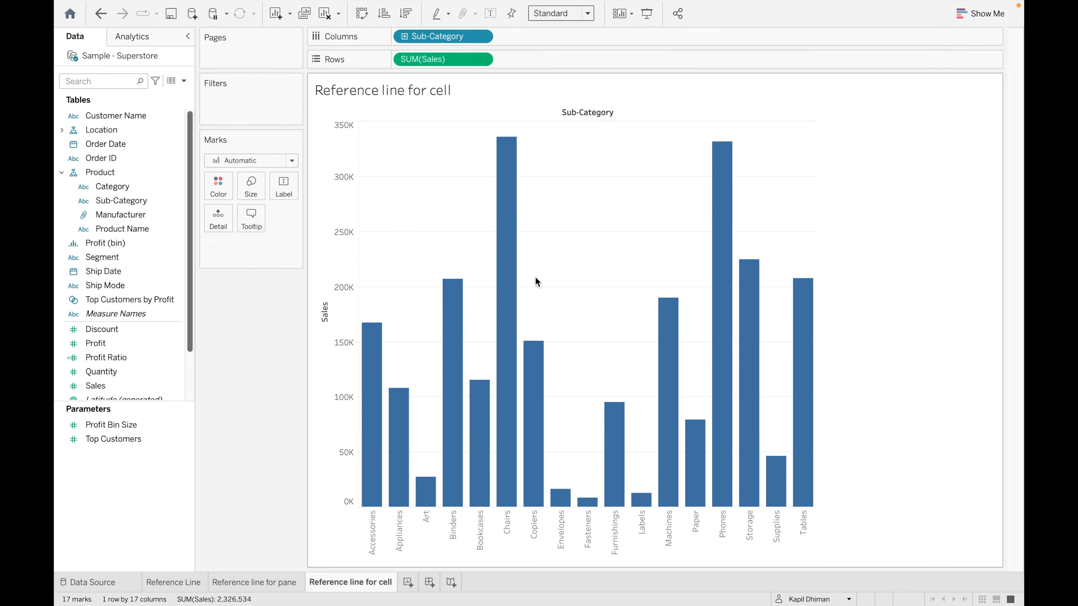
# - Add a per-cell reference line from Analytics set to each bar's Maximum
pyautogui.click(163, 44)
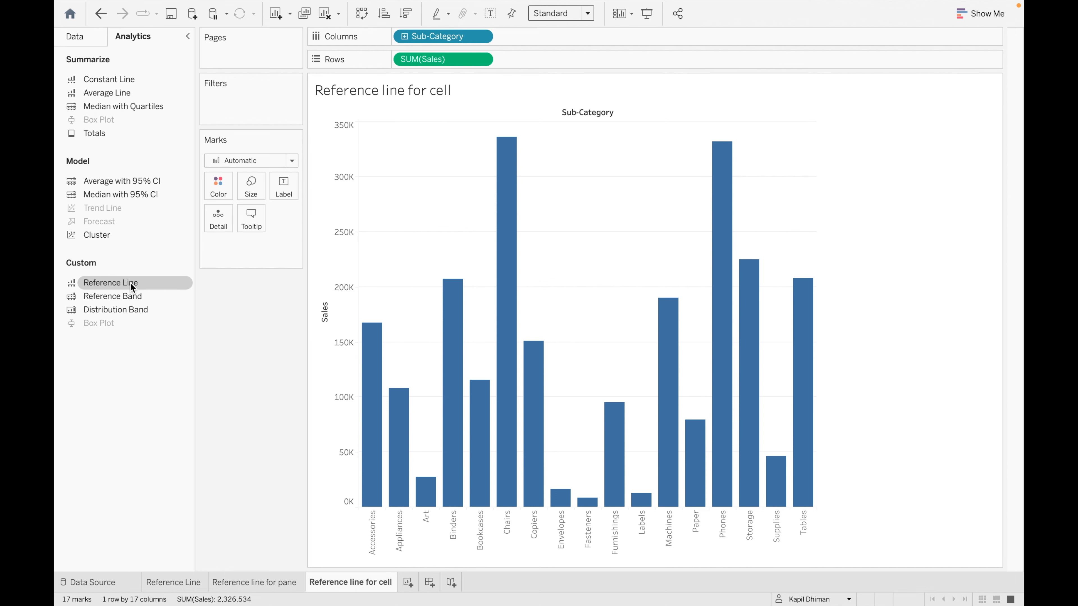
pyautogui.moveTo(135, 287); pyautogui.dragTo(526, 136)
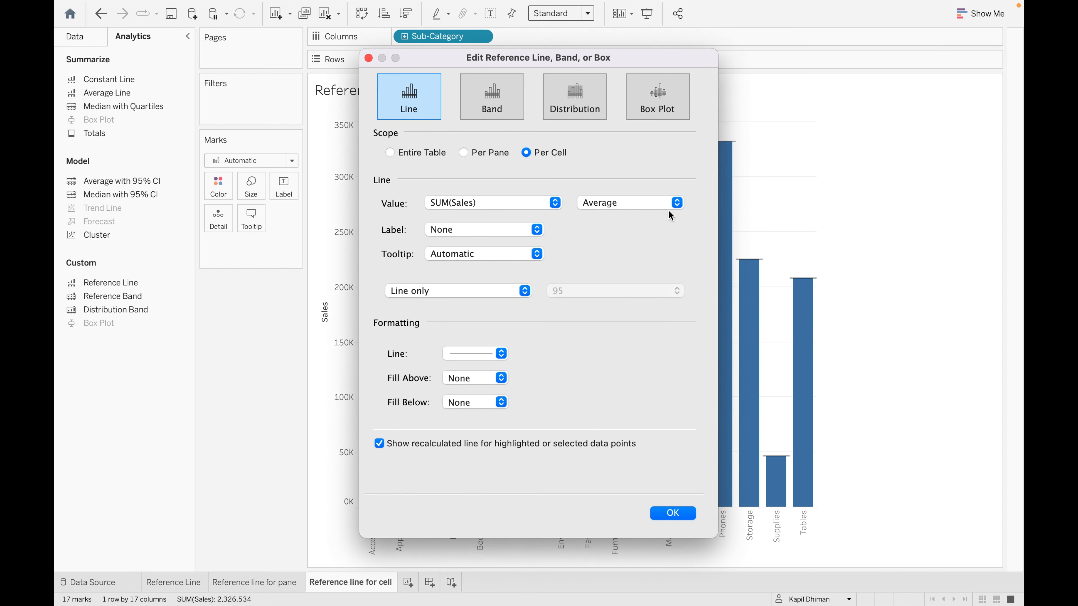
pyautogui.click(677, 202)
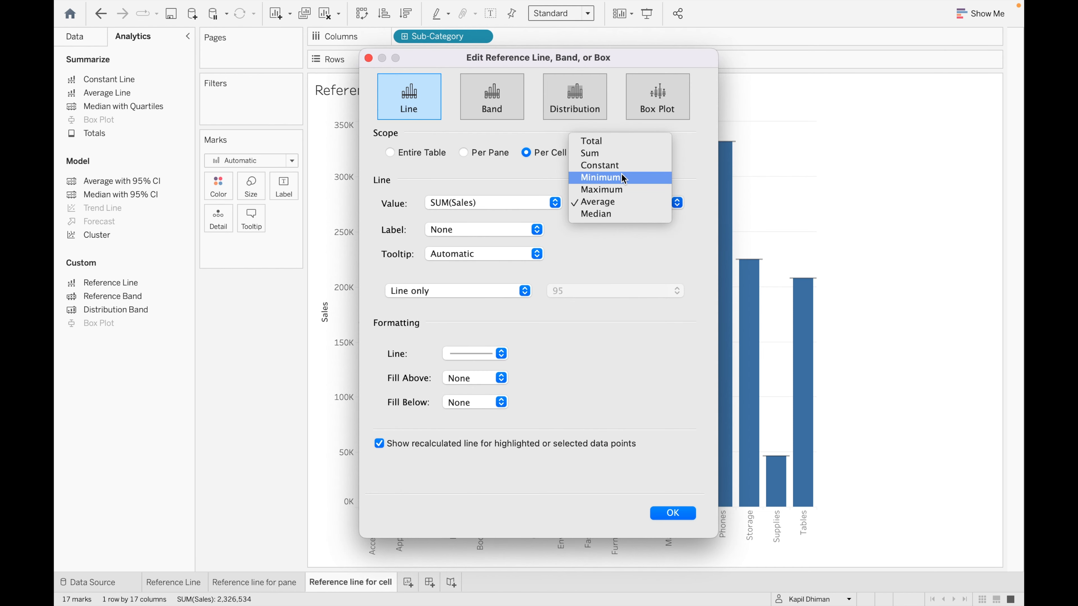
pyautogui.click(613, 194)
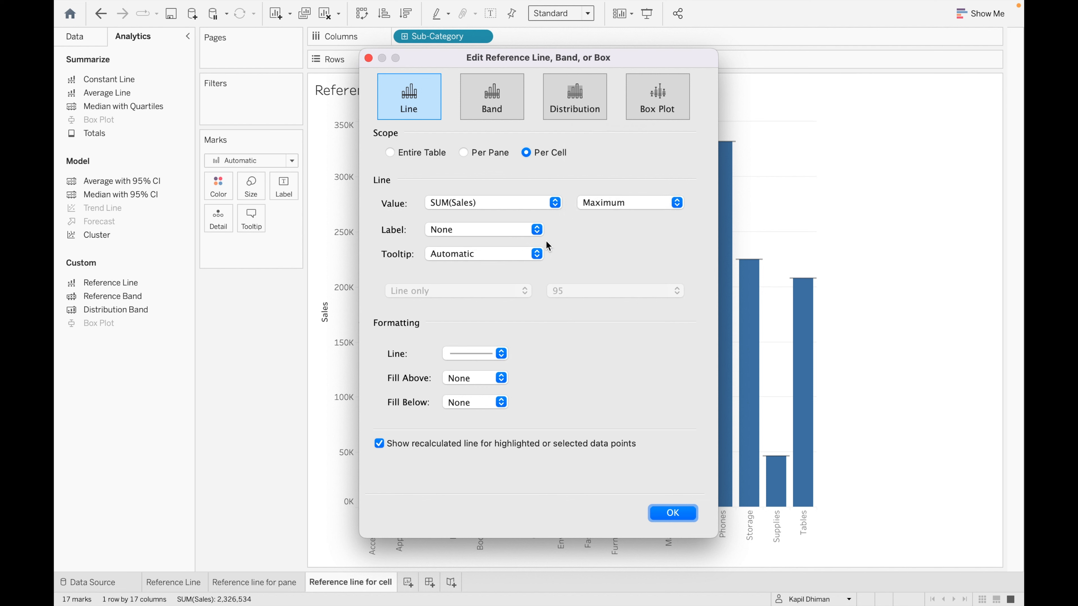
# - Give the maximum line the custom label 'Max : <Value>'
pyautogui.click(537, 232)
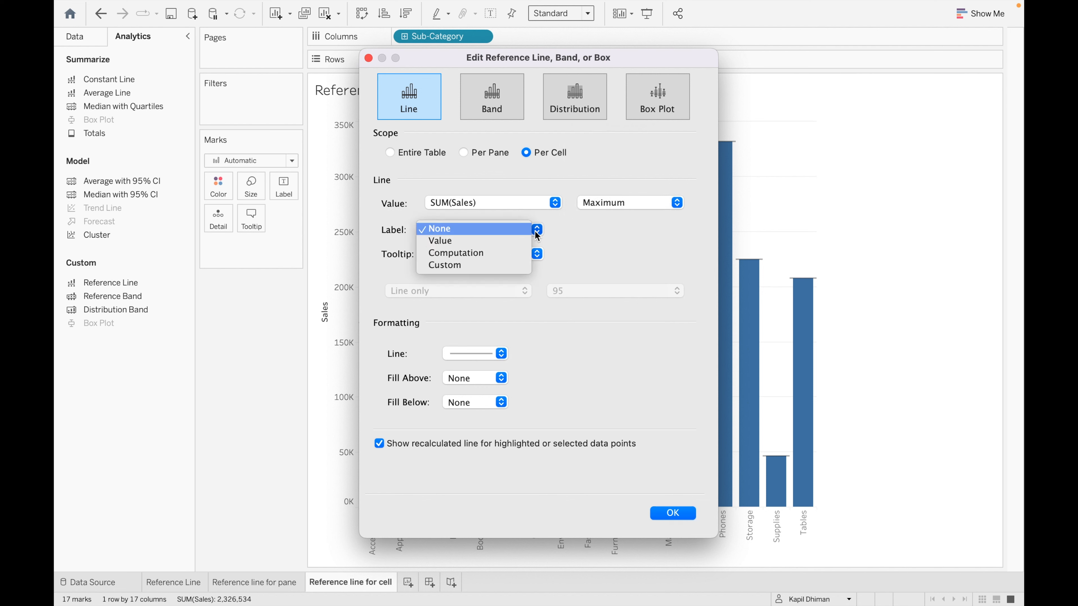
pyautogui.click(491, 267)
pyautogui.click(586, 234)
pyautogui.write('Max :')
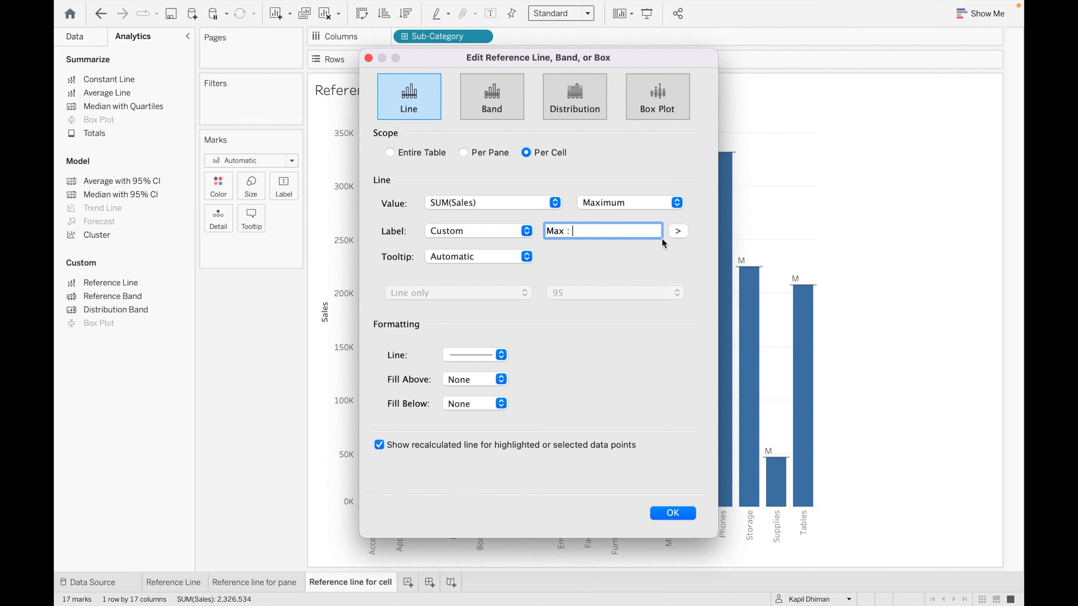
pyautogui.click(678, 231)
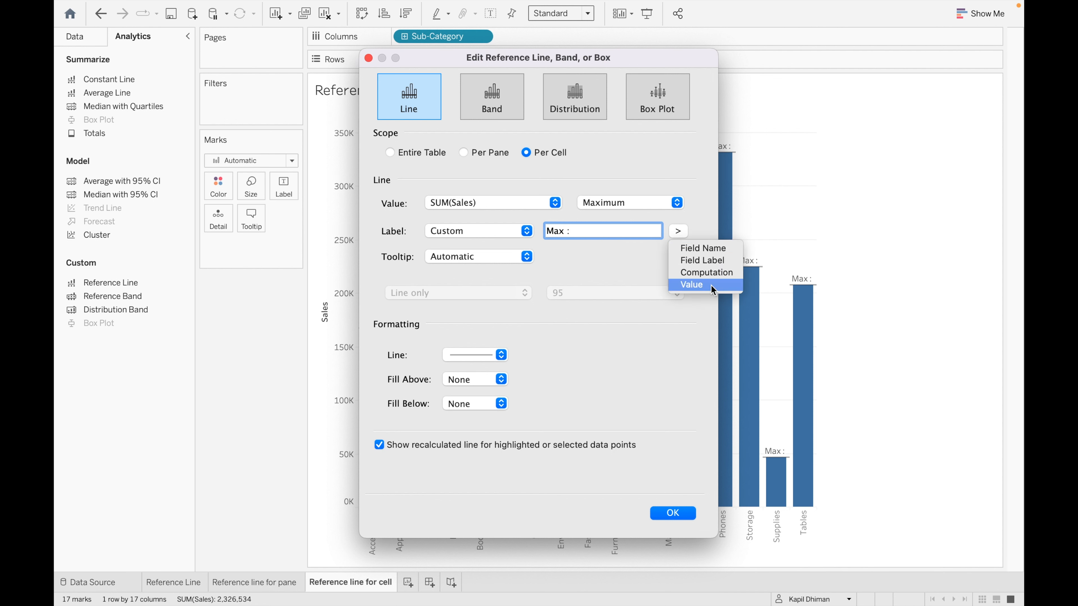
pyautogui.click(700, 285)
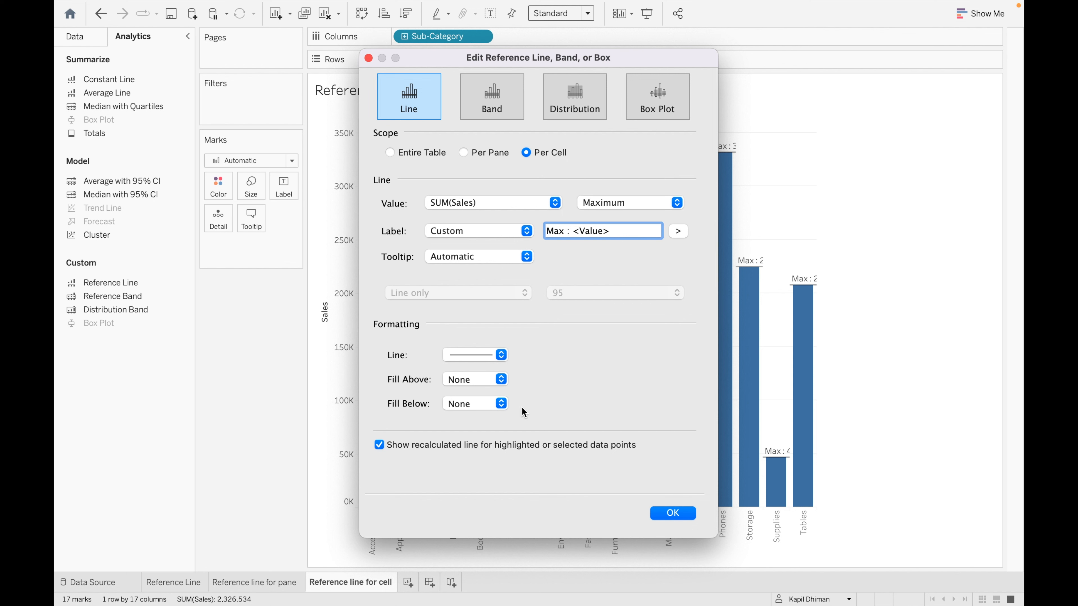
# - Draw the maximum reference lines in black and apply the settings
pyautogui.click(501, 355)
pyautogui.click(448, 466)
pyautogui.click(676, 395)
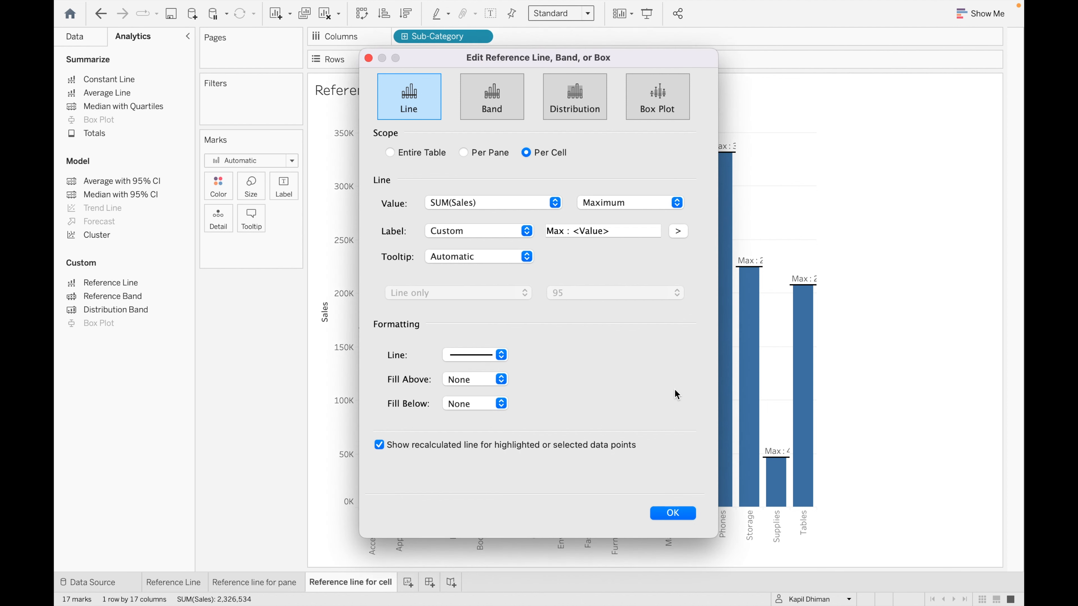
pyautogui.click(679, 512)
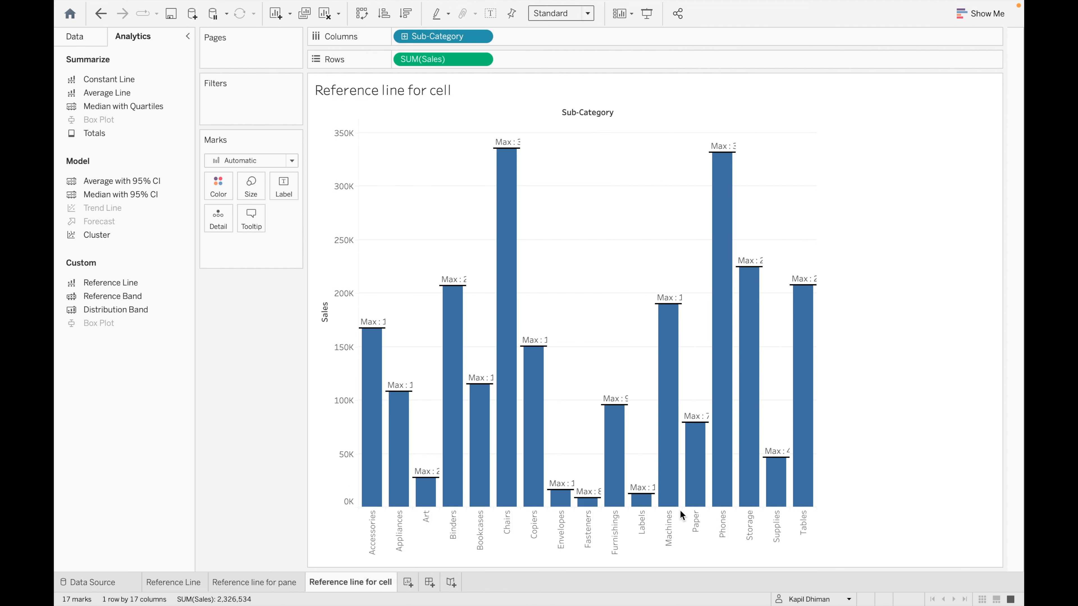
# - Fit the Reference line for cell chart to Entire View and add a new blank worksheet
pyautogui.click(588, 14)
pyautogui.click(569, 59)
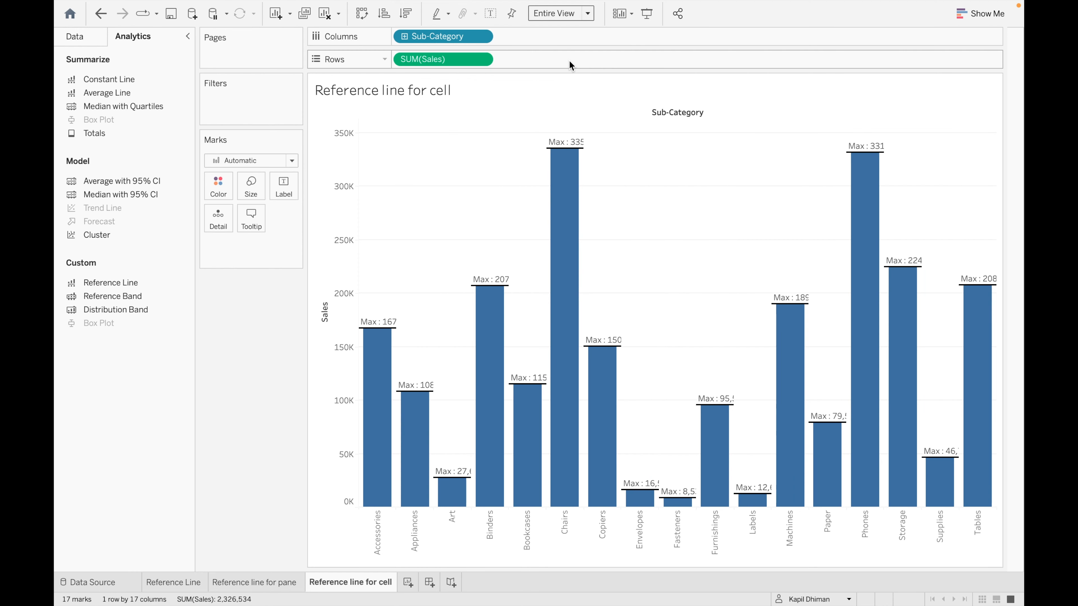
pyautogui.moveTo(387, 327)
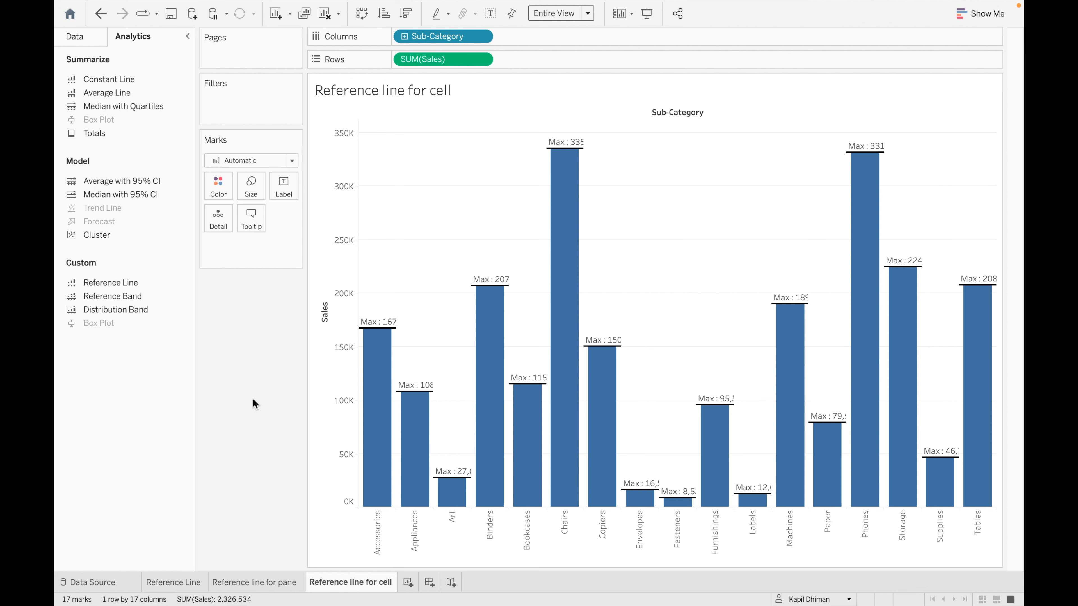
pyautogui.click(408, 582)
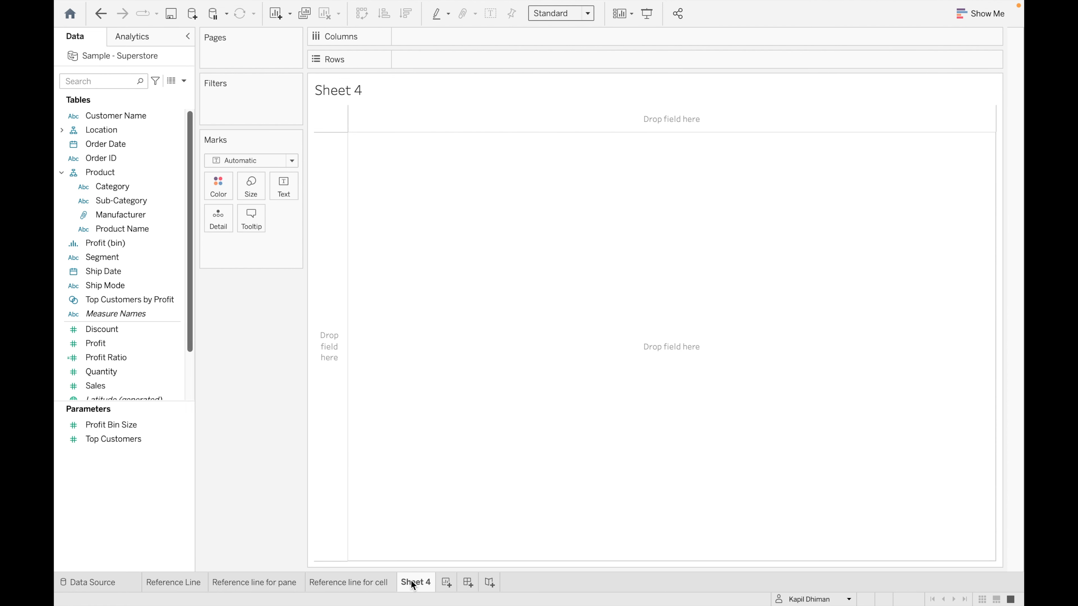
# - Rename Sheet 4 to 'Reference band'
pyautogui.doubleClick(423, 584)
pyautogui.write('Referenc')
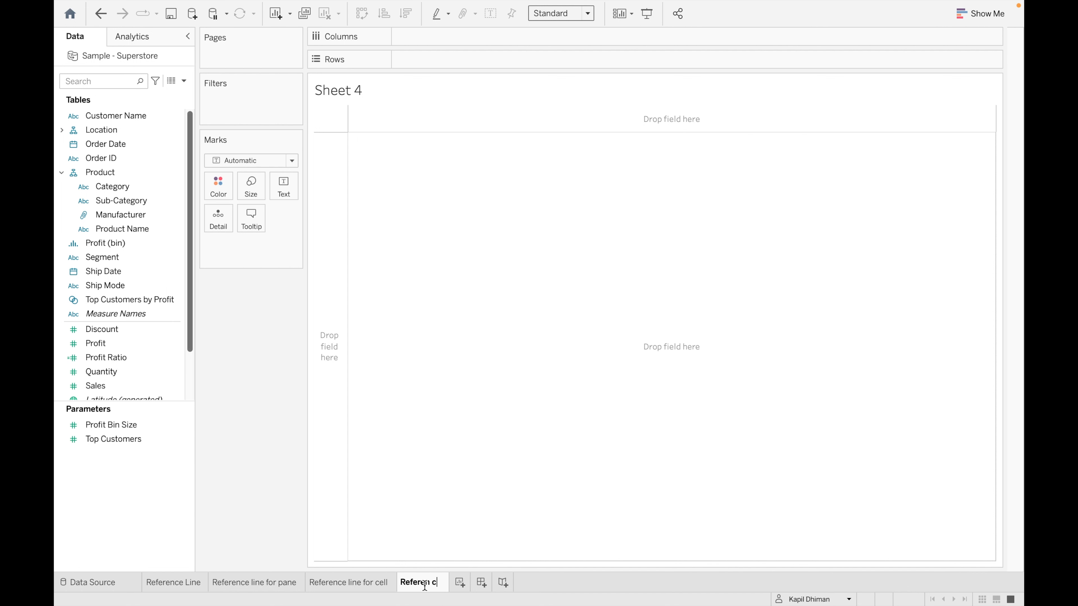
pyautogui.write('e band')
pyautogui.press('Return')
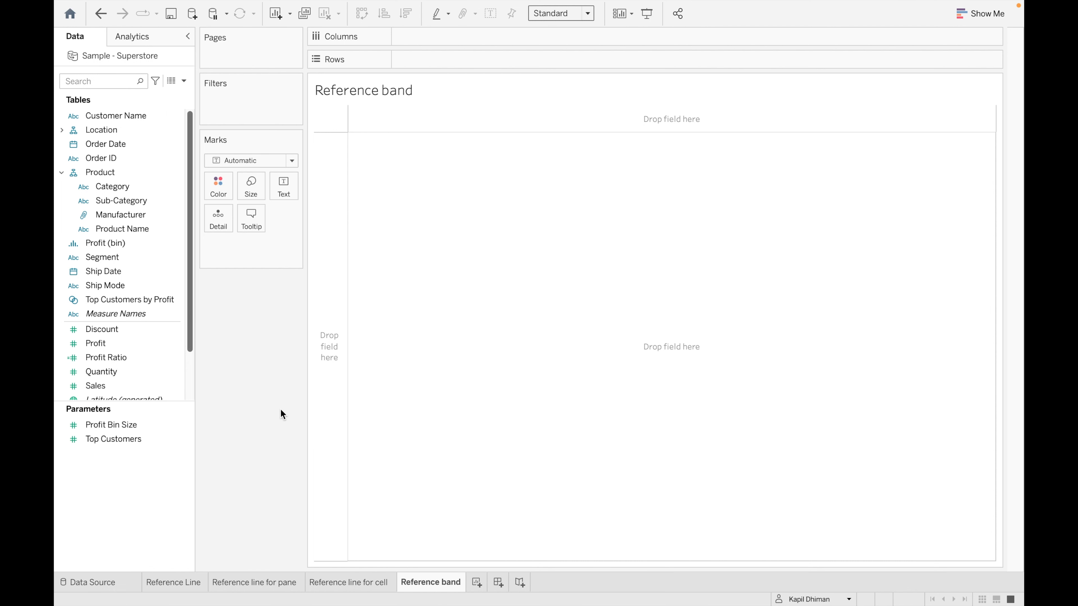
# - Chart SUM(Sales) as horizontal bars with Sub-Category on Rows and Sales on Columns
pyautogui.click(117, 201)
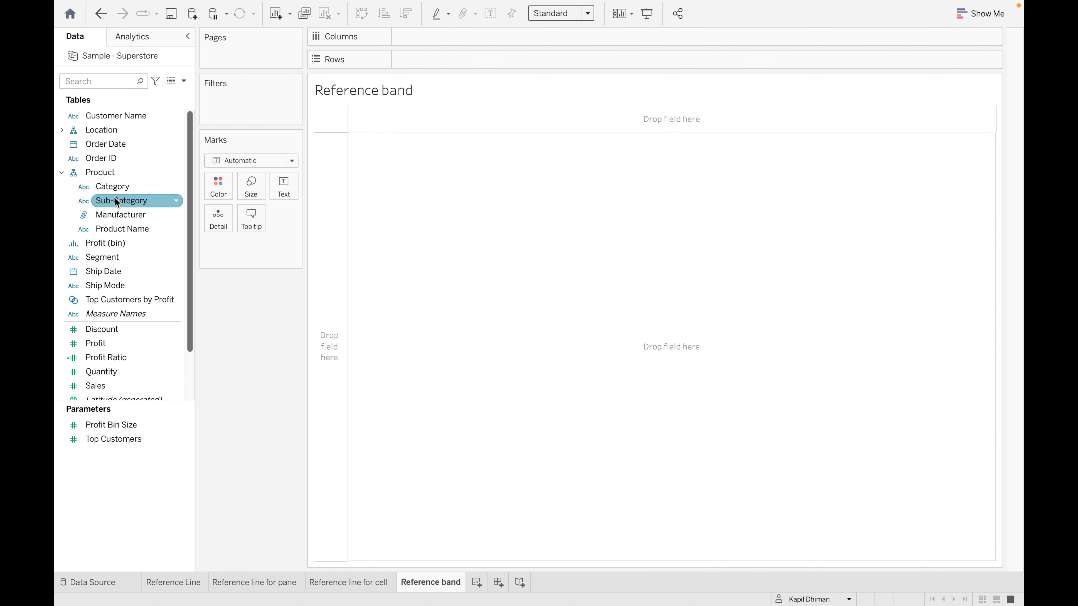
pyautogui.click(176, 188)
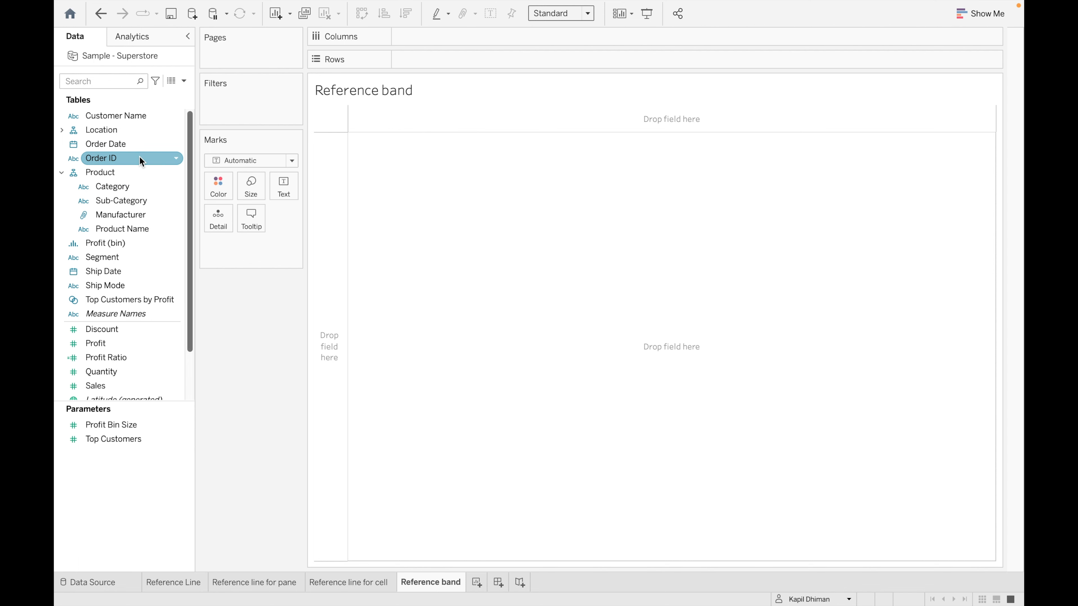
pyautogui.click(146, 201)
pyautogui.moveTo(146, 200); pyautogui.dragTo(457, 60)
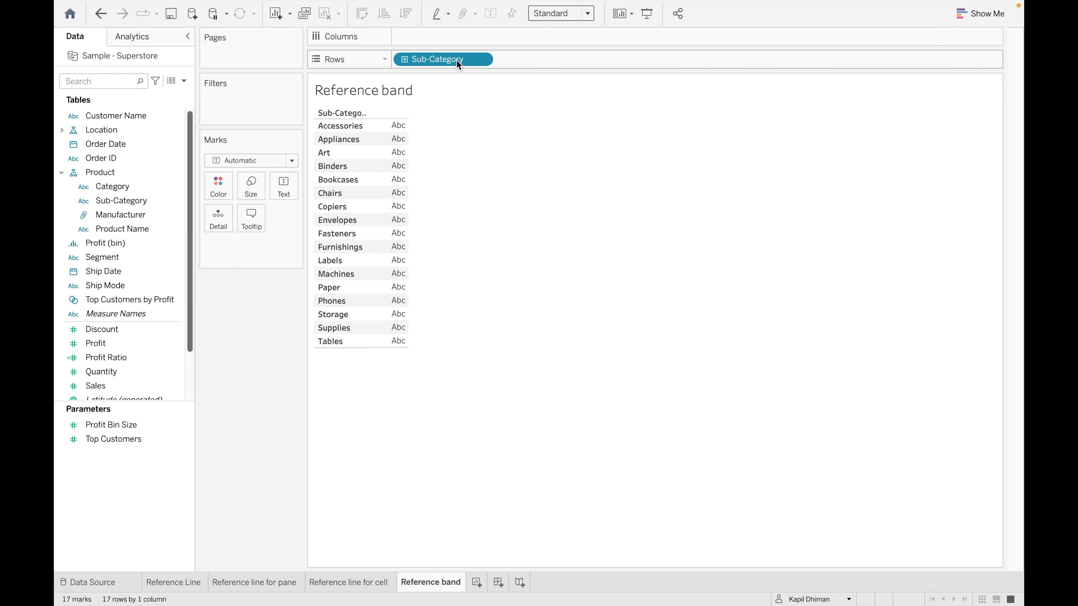
pyautogui.click(142, 355)
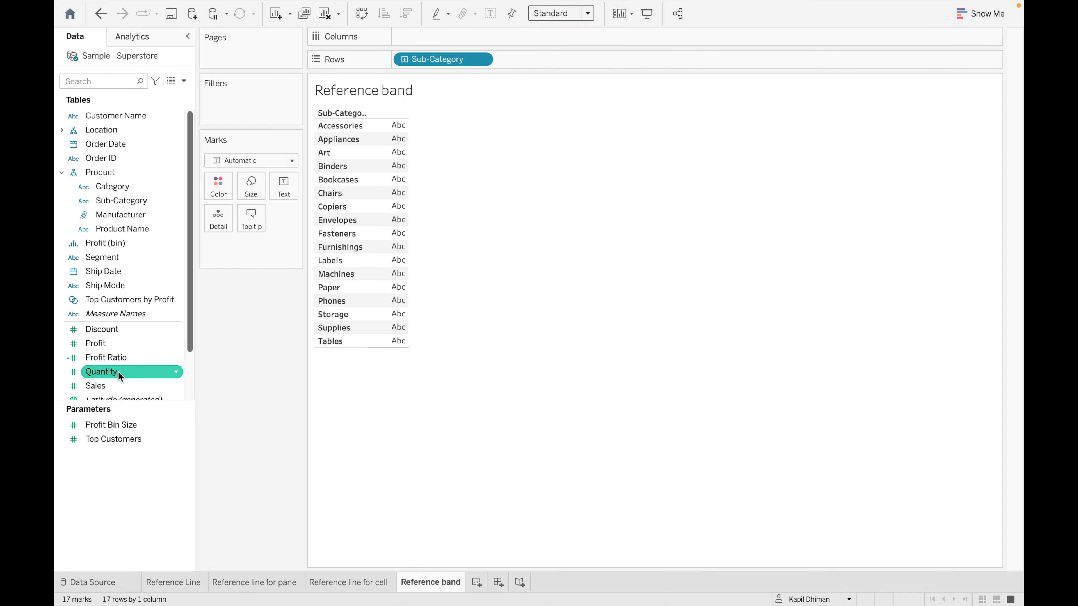
pyautogui.moveTo(118, 385); pyautogui.dragTo(447, 37)
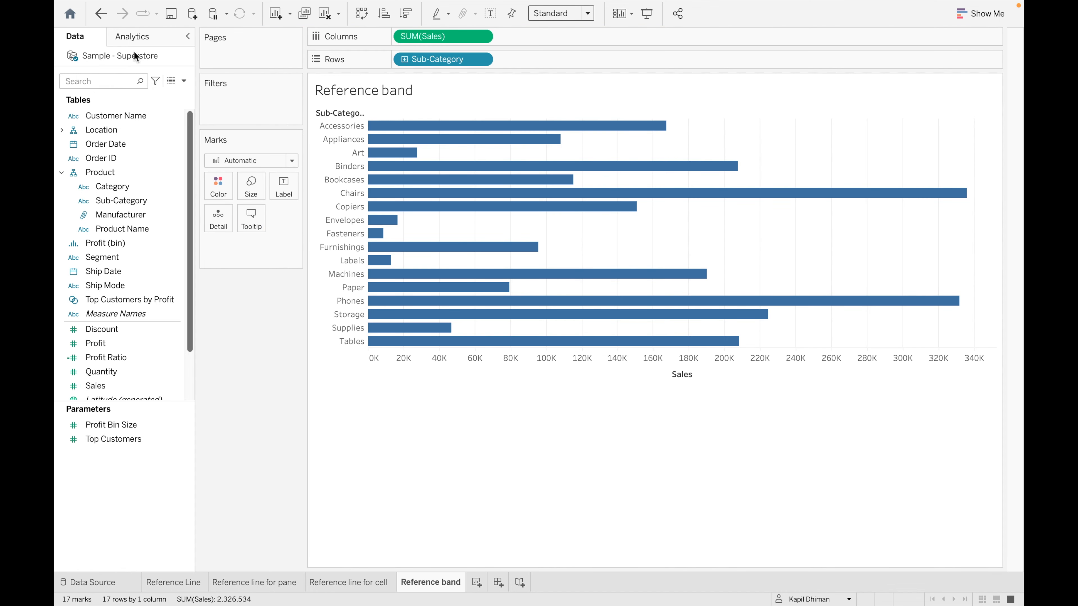
# - Add a reference band across the entire table from the Analytics pane
pyautogui.click(148, 40)
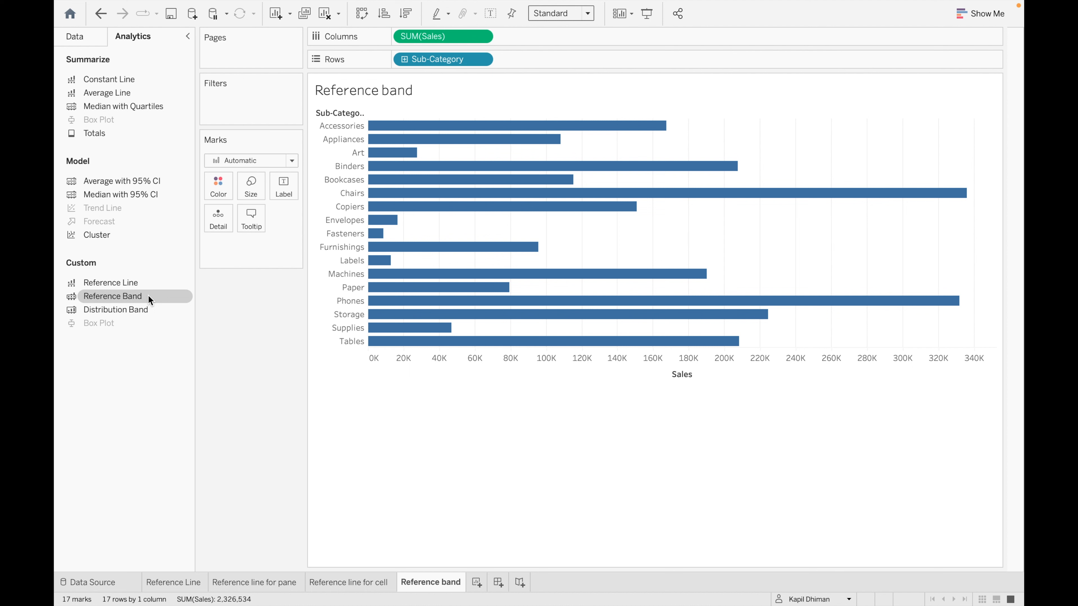
pyautogui.moveTo(164, 295); pyautogui.dragTo(431, 145)
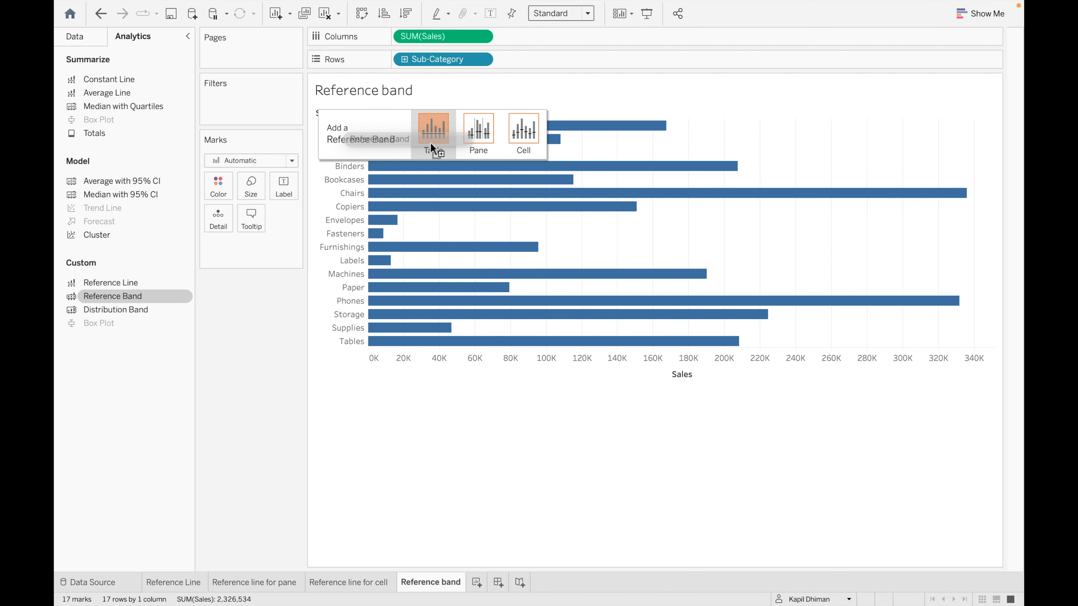
pyautogui.moveTo(430, 142)
pyautogui.mouseDown()
pyautogui.moveTo(461, 134)
pyautogui.moveTo(439, 136)
pyautogui.mouseUp()
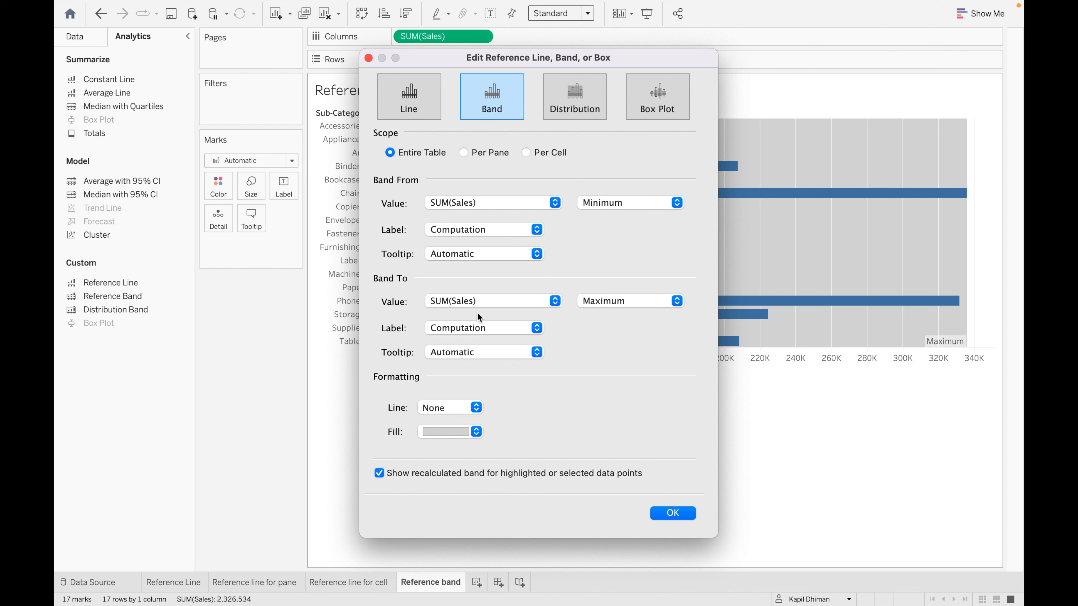
# - Review the band's start and end aggregation options, leaving Minimum unchanged
pyautogui.click(553, 203)
pyautogui.click(536, 208)
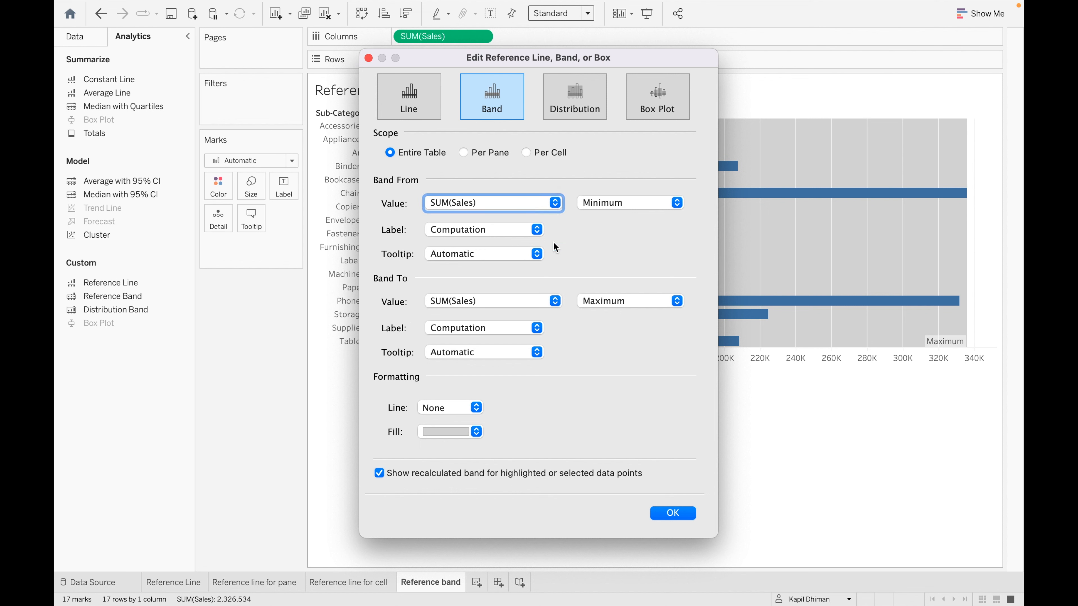
pyautogui.click(676, 202)
pyautogui.click(676, 202)
pyautogui.click(677, 202)
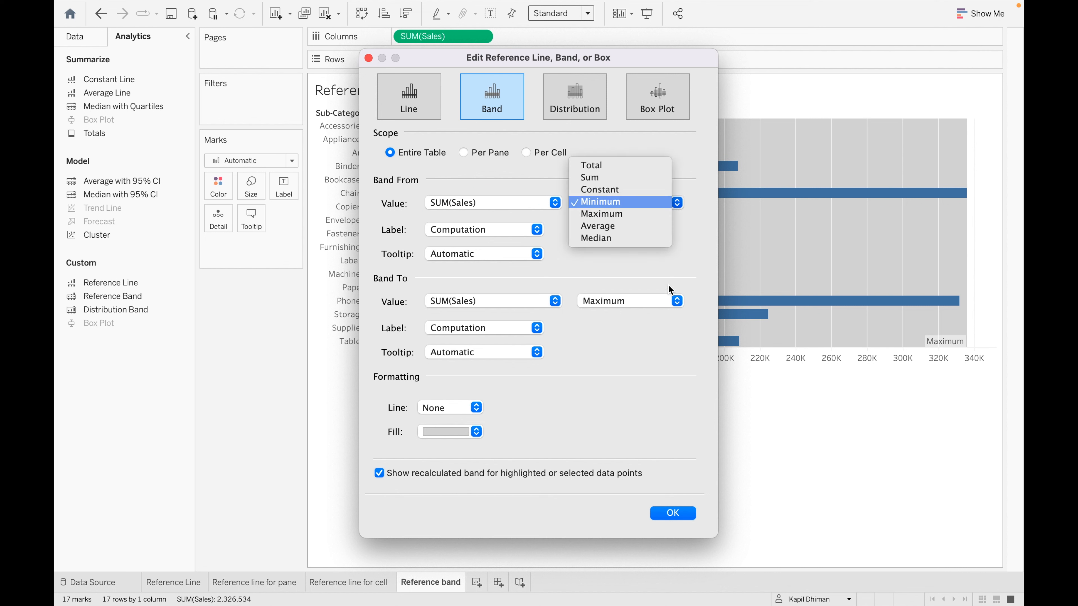
pyautogui.click(677, 203)
pyautogui.click(677, 201)
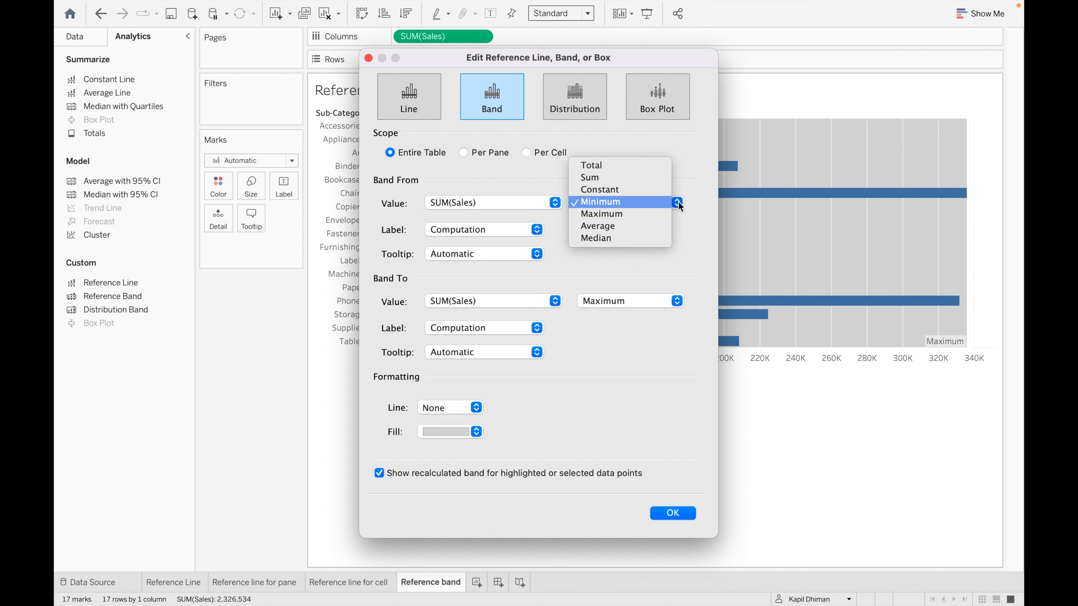
pyautogui.click(687, 239)
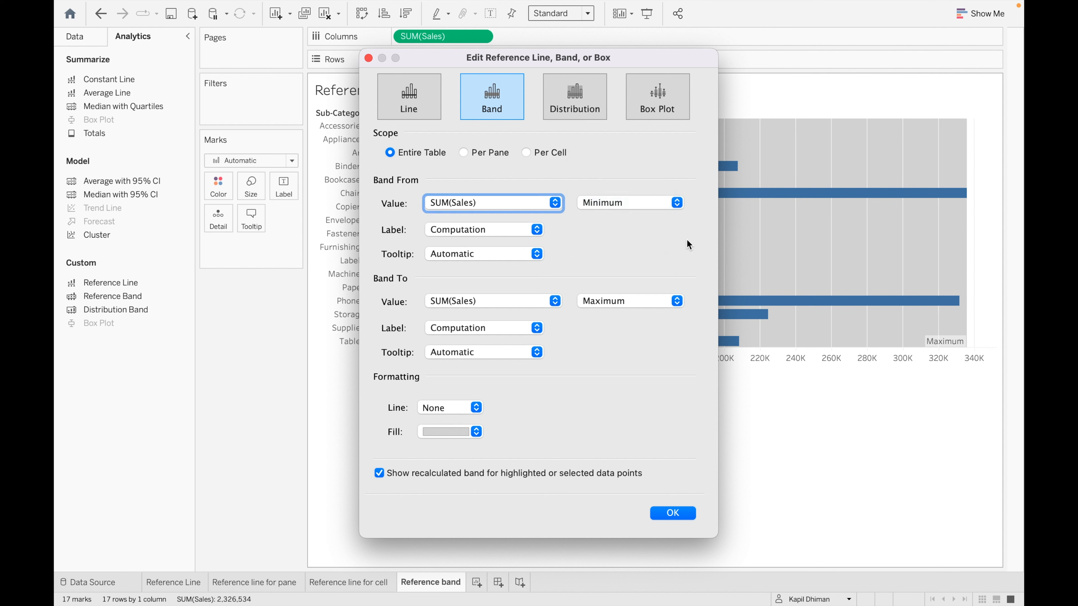
pyautogui.click(679, 305)
pyautogui.click(676, 209)
pyautogui.click(678, 207)
pyautogui.click(683, 248)
# - Start the band at the Average of SUM(Sales), keeping the end at Maximum
pyautogui.click(678, 203)
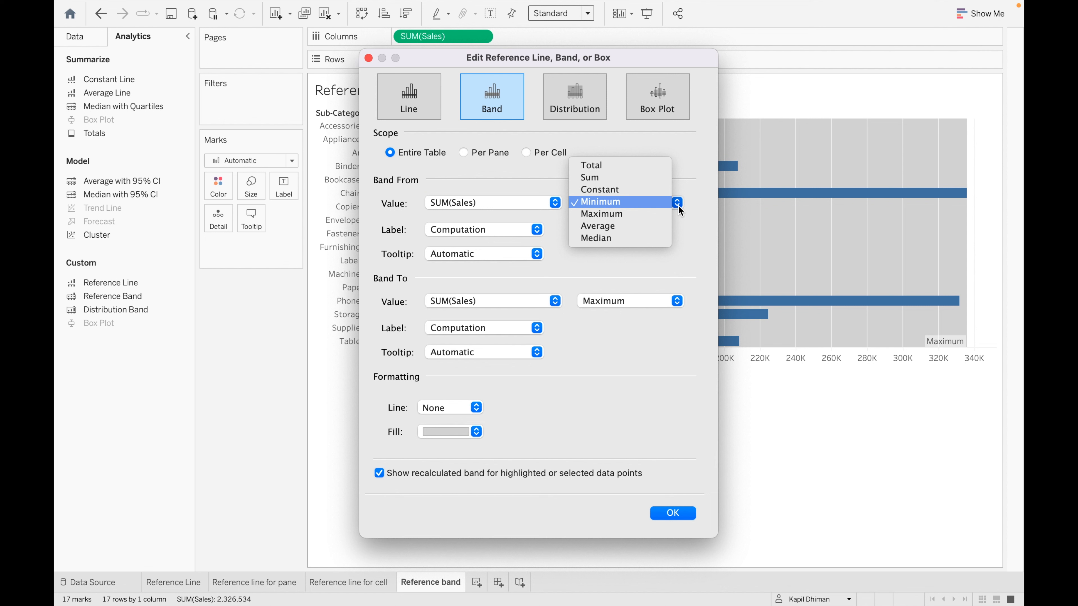
pyautogui.click(619, 227)
pyautogui.click(677, 301)
pyautogui.click(679, 301)
pyautogui.click(537, 232)
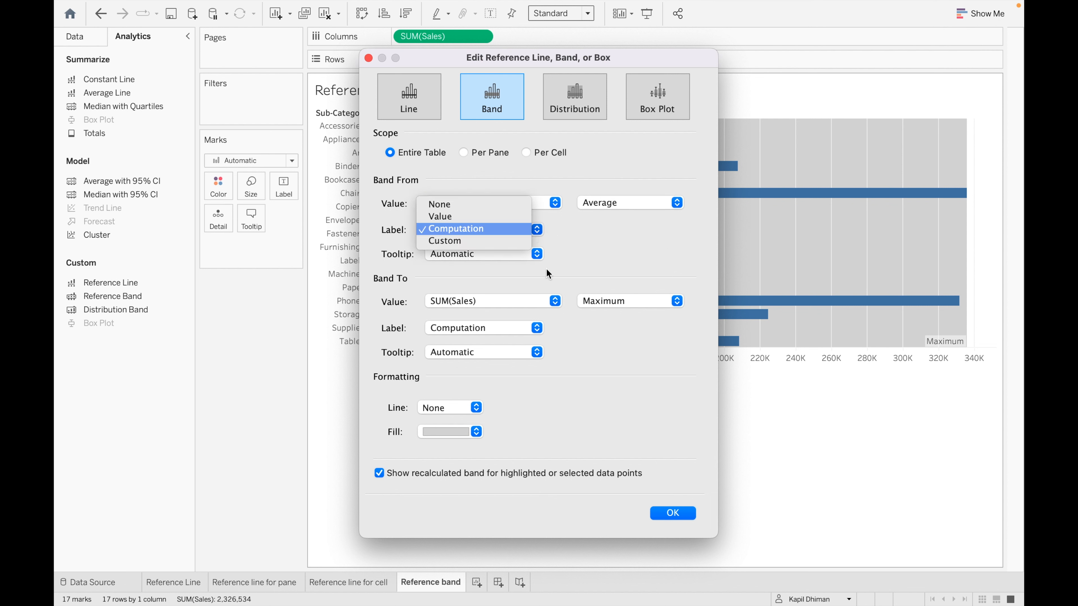
# - Give the band start the custom label 'Avg : <Value>'
pyautogui.click(479, 242)
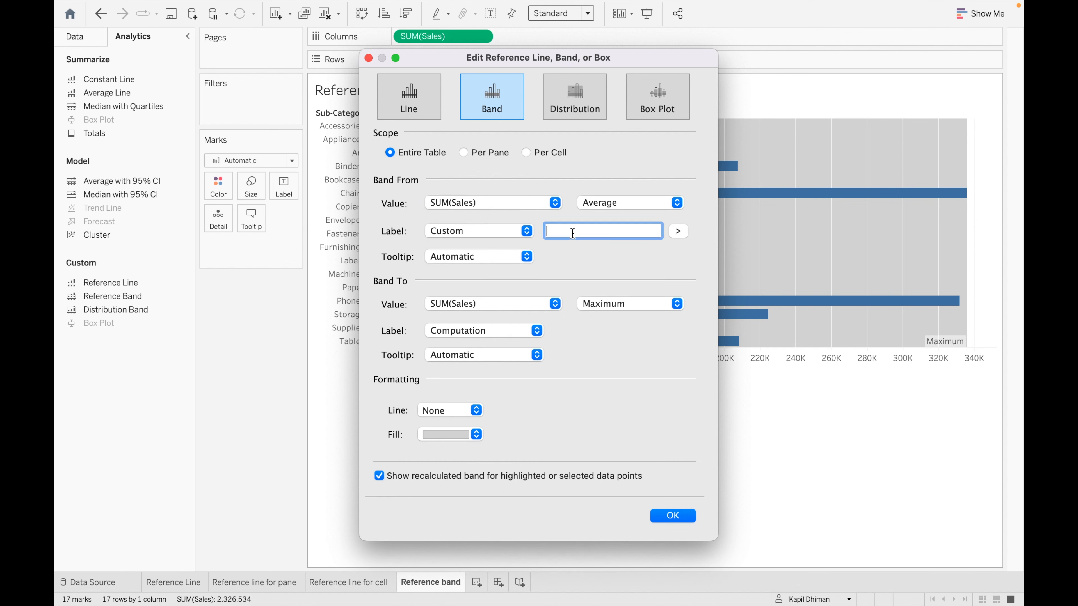
pyautogui.write('Avg :')
pyautogui.click(678, 231)
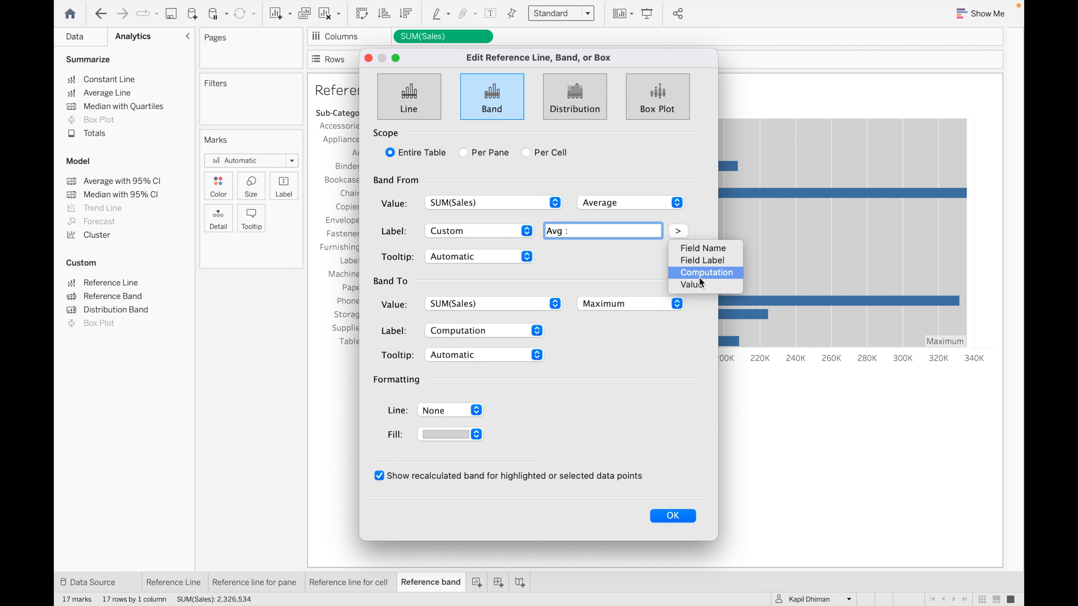
pyautogui.click(701, 283)
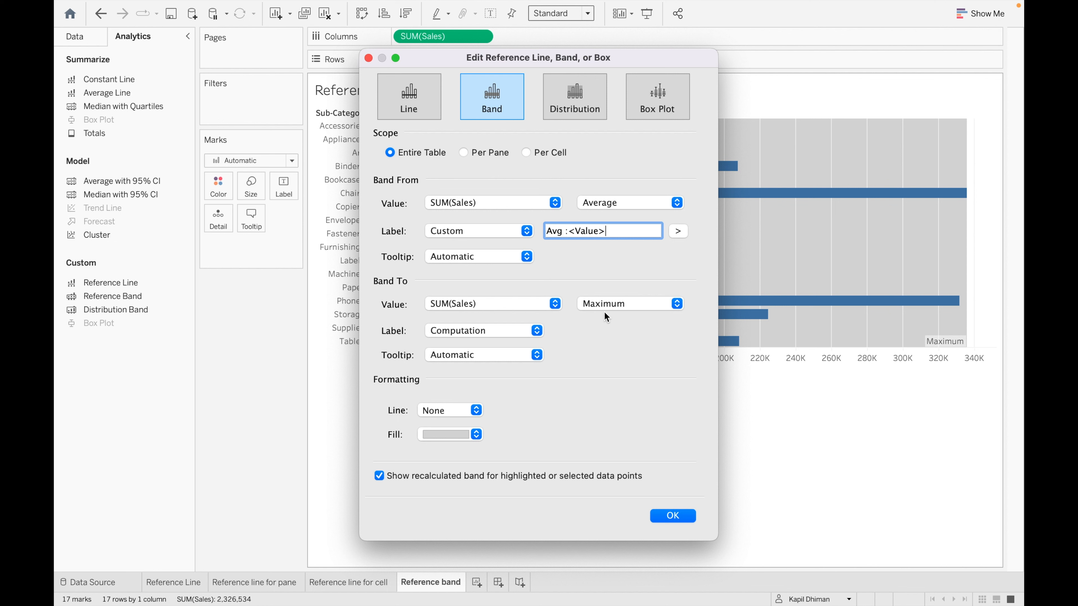
# - Give the band end the custom label 'Max : <Value>'
pyautogui.click(536, 331)
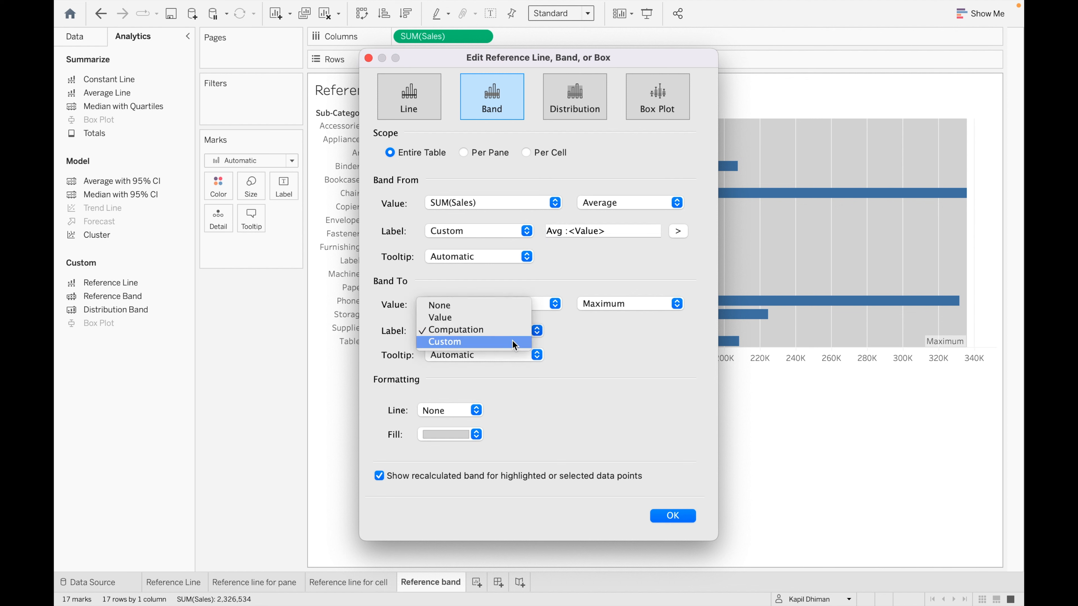
pyautogui.click(494, 342)
pyautogui.click(586, 333)
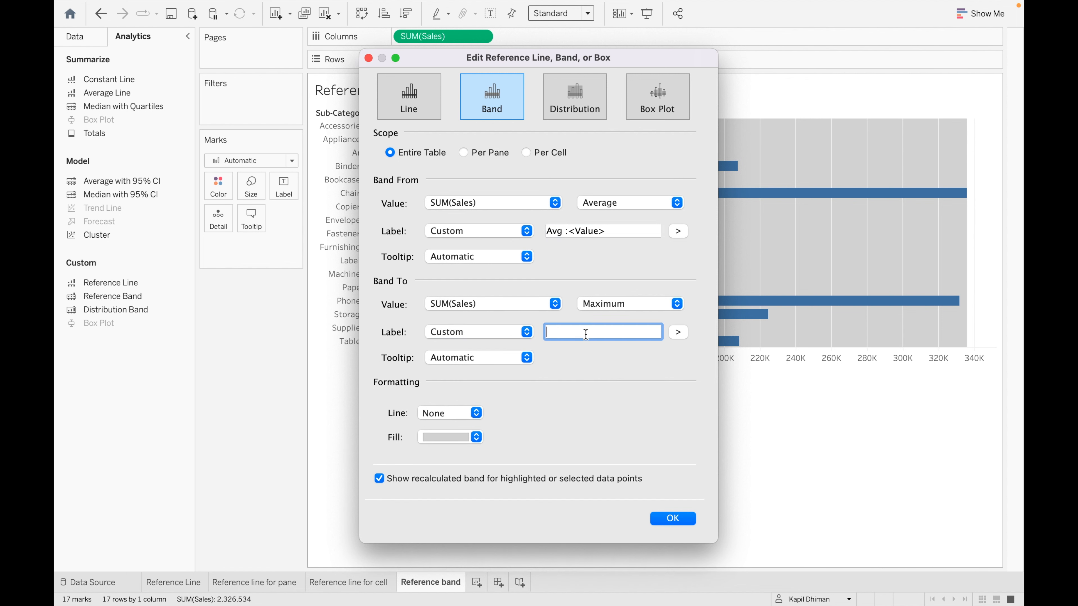
pyautogui.write('Max :')
pyautogui.click(684, 333)
pyautogui.click(694, 385)
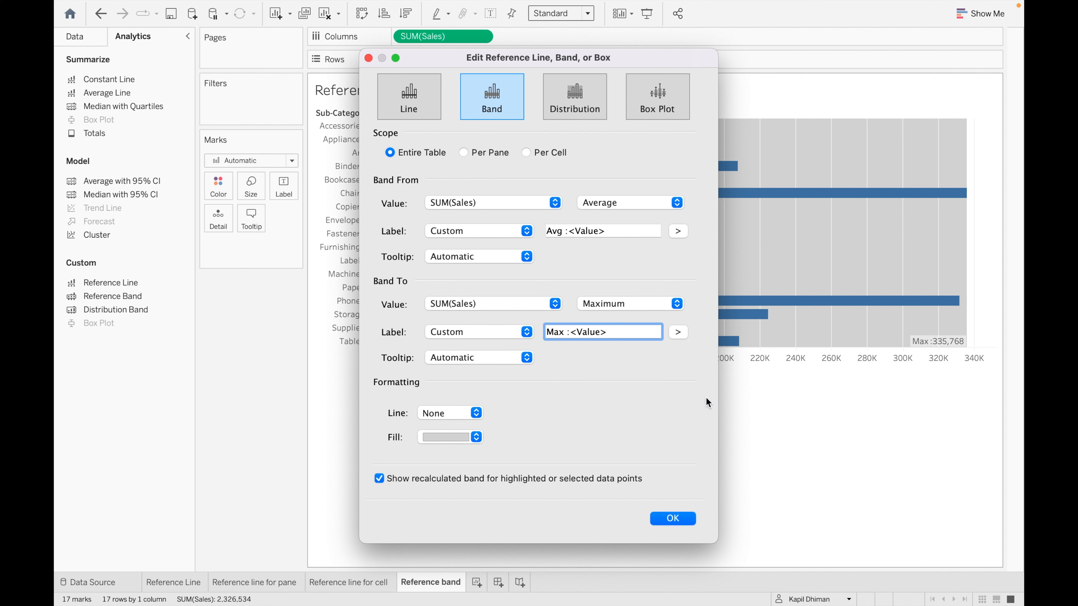
pyautogui.click(475, 438)
# - Fill the band light beige with solid black edge lines and apply the settings
pyautogui.click(461, 480)
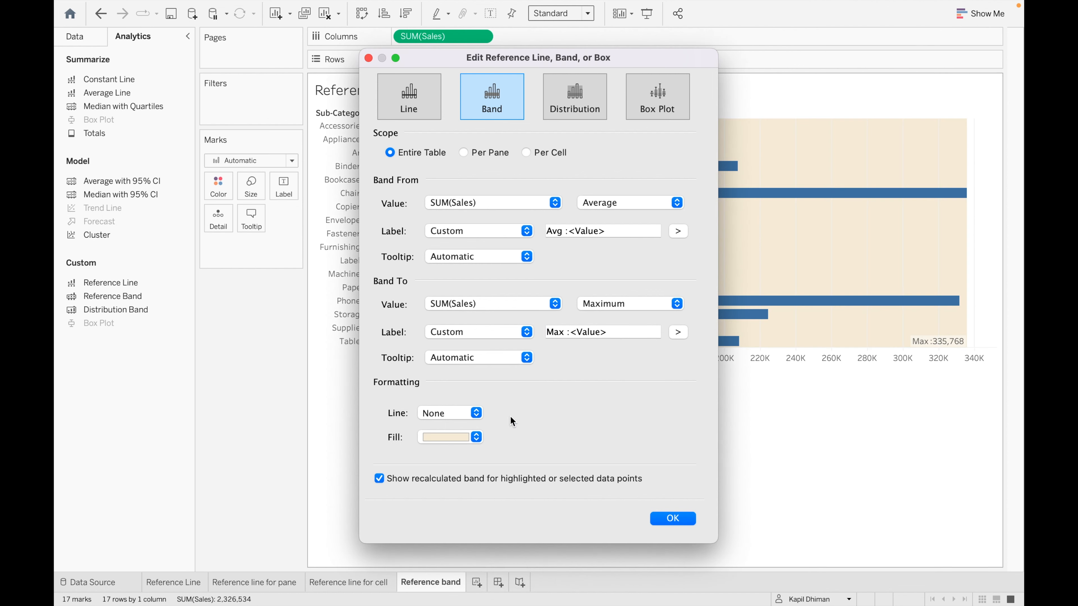
pyautogui.click(469, 415)
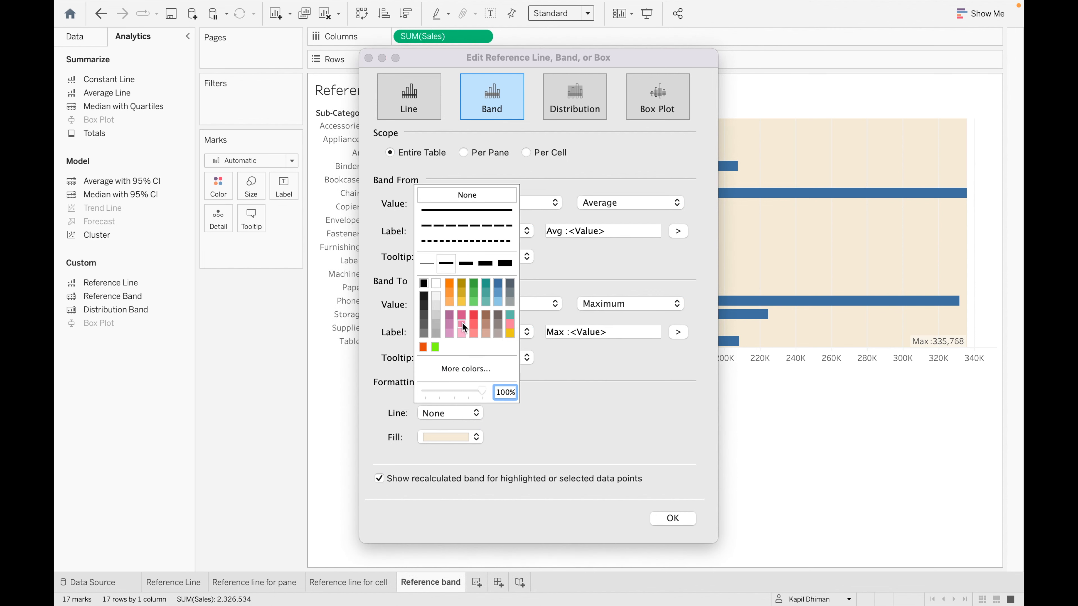
pyautogui.click(424, 283)
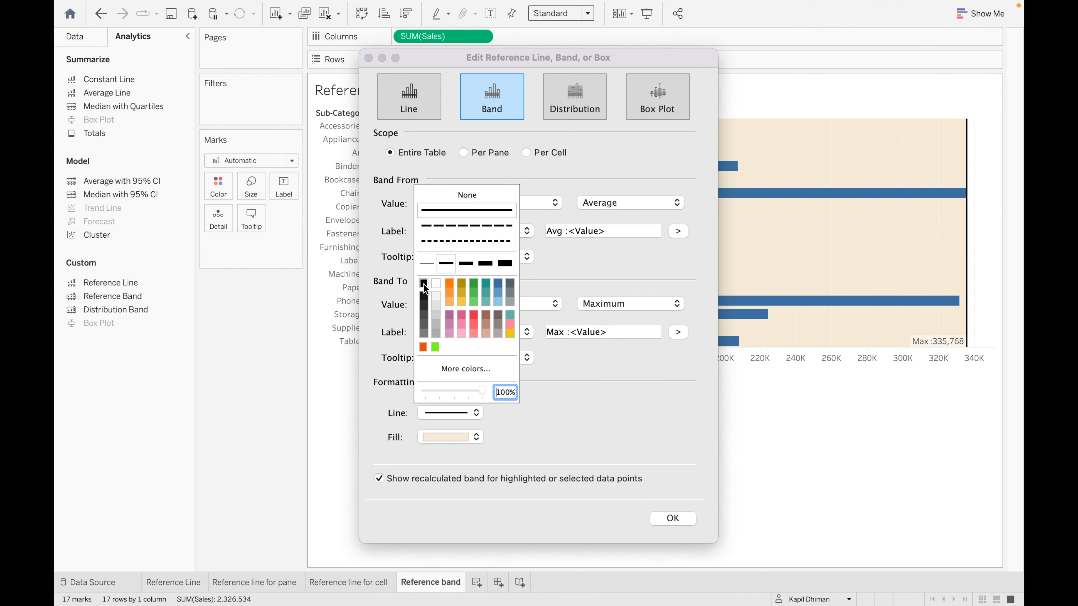
pyautogui.moveTo(642, 56); pyautogui.dragTo(376, 59)
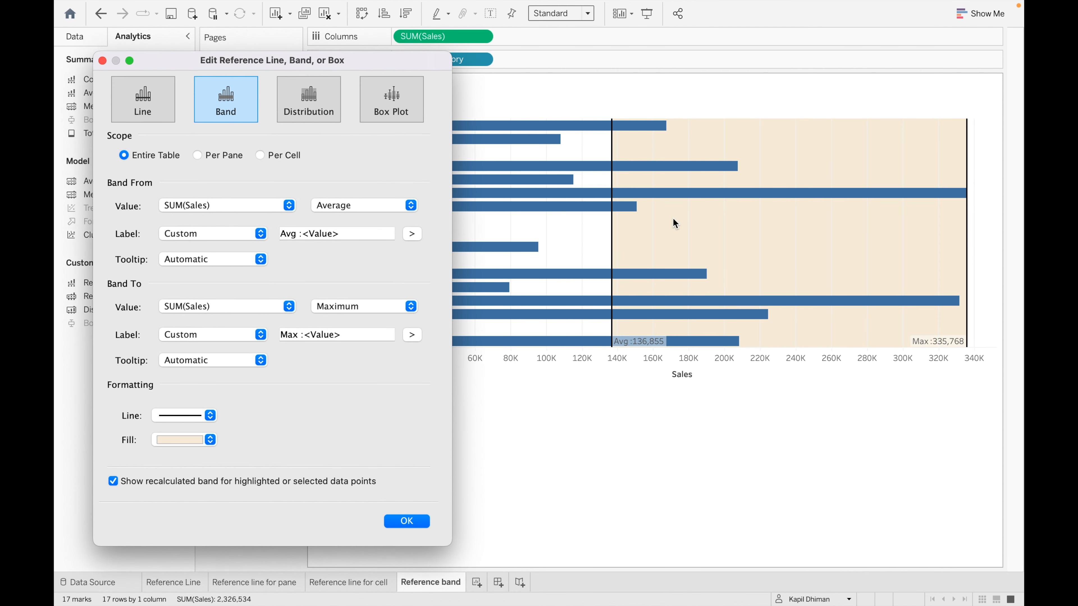
pyautogui.click(406, 521)
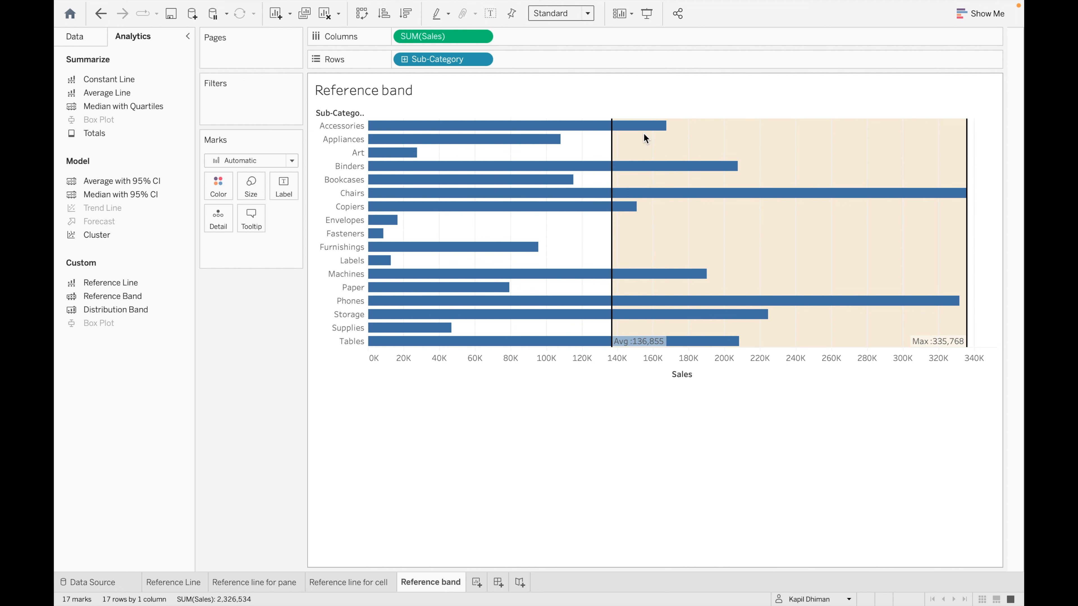
# - Add a new blank worksheet, Sheet 5
pyautogui.moveTo(651, 191)
pyautogui.moveTo(632, 210)
pyautogui.moveTo(754, 311)
pyautogui.click(475, 582)
# - Rename the new sheet to 'Distrubution band'
pyautogui.doubleClick(475, 583)
pyautogui.press('BackSpace')
pyautogui.write('Dus')
pyautogui.press('BackSpace')
pyautogui.press('BackSpace')
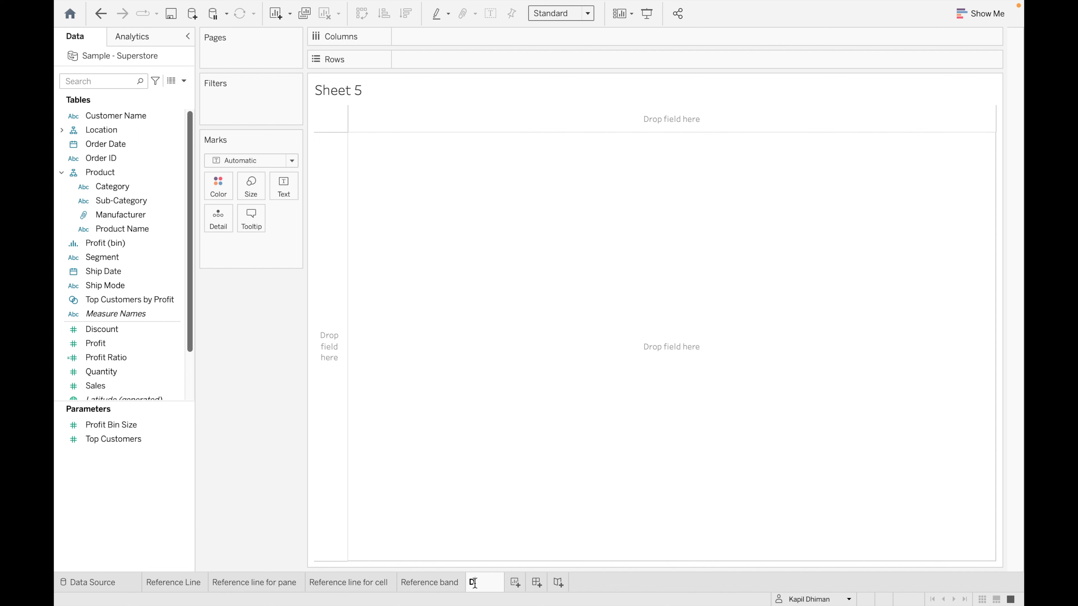
pyautogui.write('istrubut')
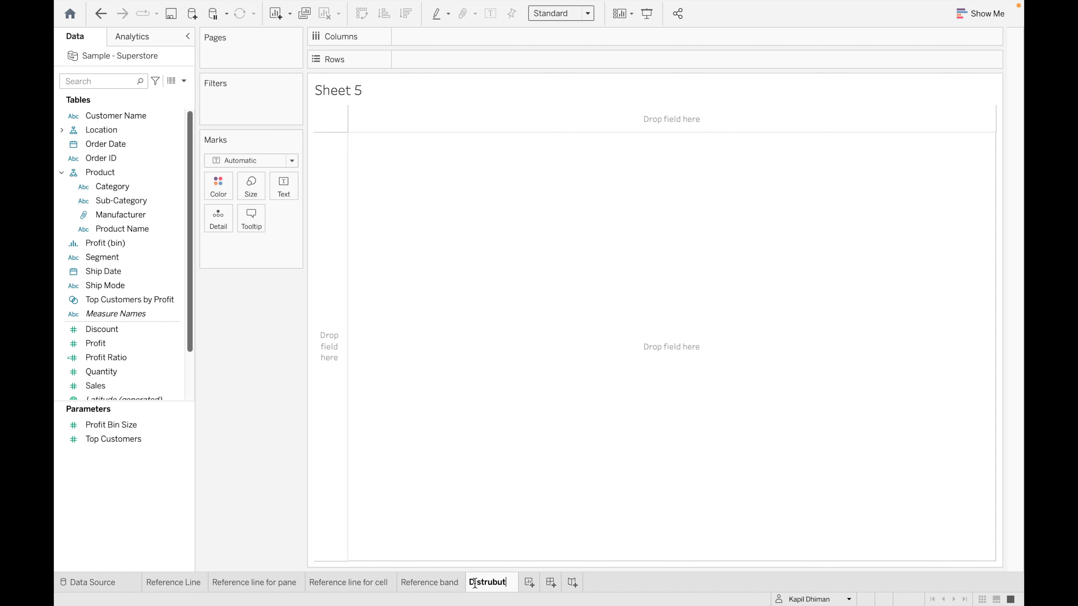
pyautogui.write('ion band')
pyautogui.click(397, 468)
# - Chart SUM(Sales) as vertical bars by Category expanded to Sub-Category
pyautogui.moveTo(133, 187); pyautogui.dragTo(469, 39)
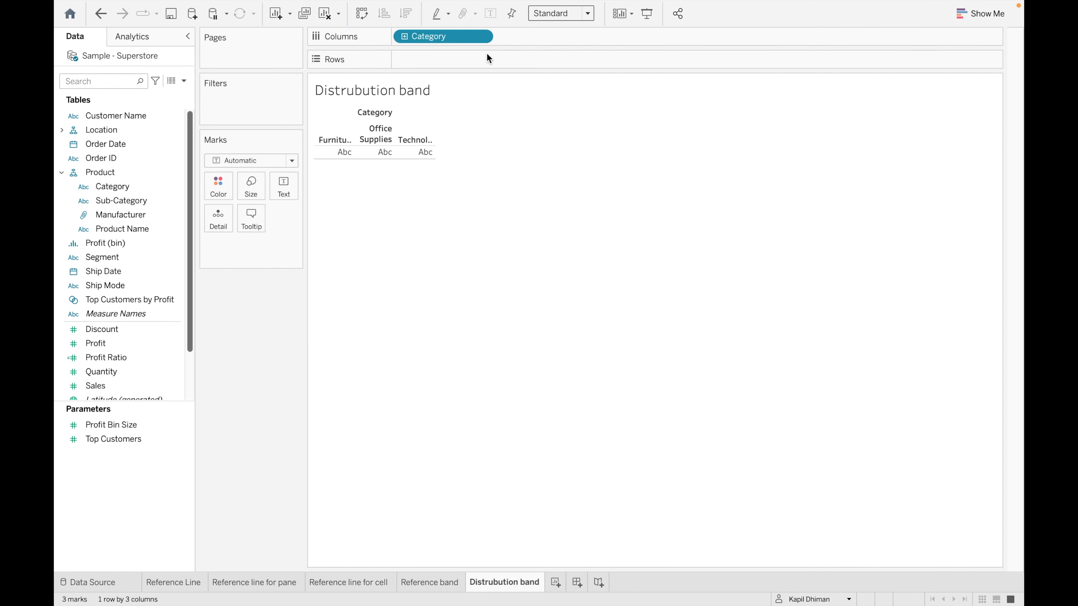
pyautogui.click(405, 35)
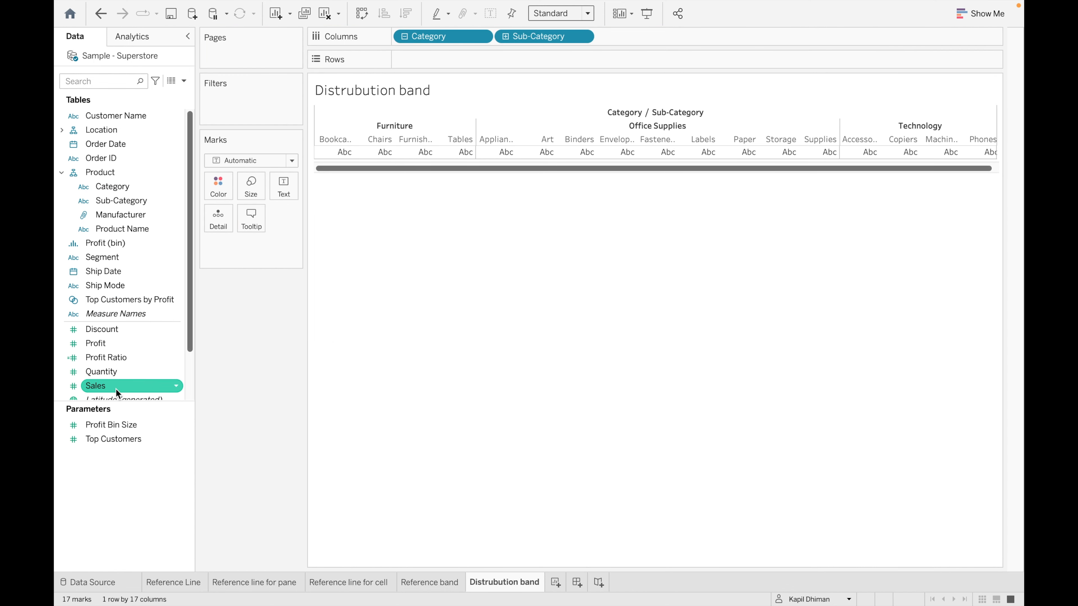
pyautogui.moveTo(122, 388); pyautogui.dragTo(457, 62)
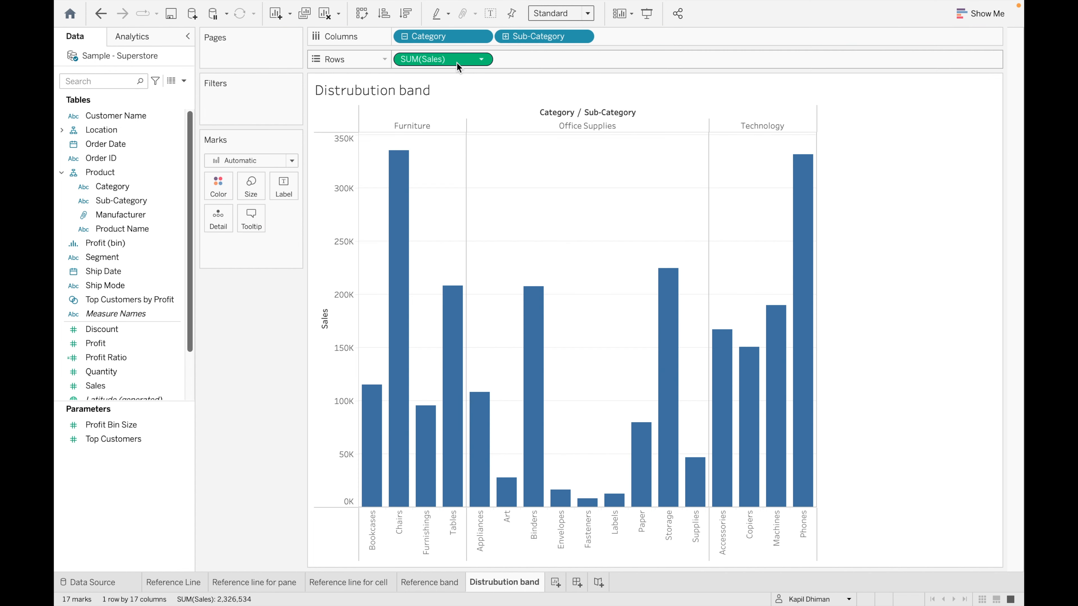
pyautogui.click(164, 39)
pyautogui.moveTo(134, 309); pyautogui.dragTo(376, 95)
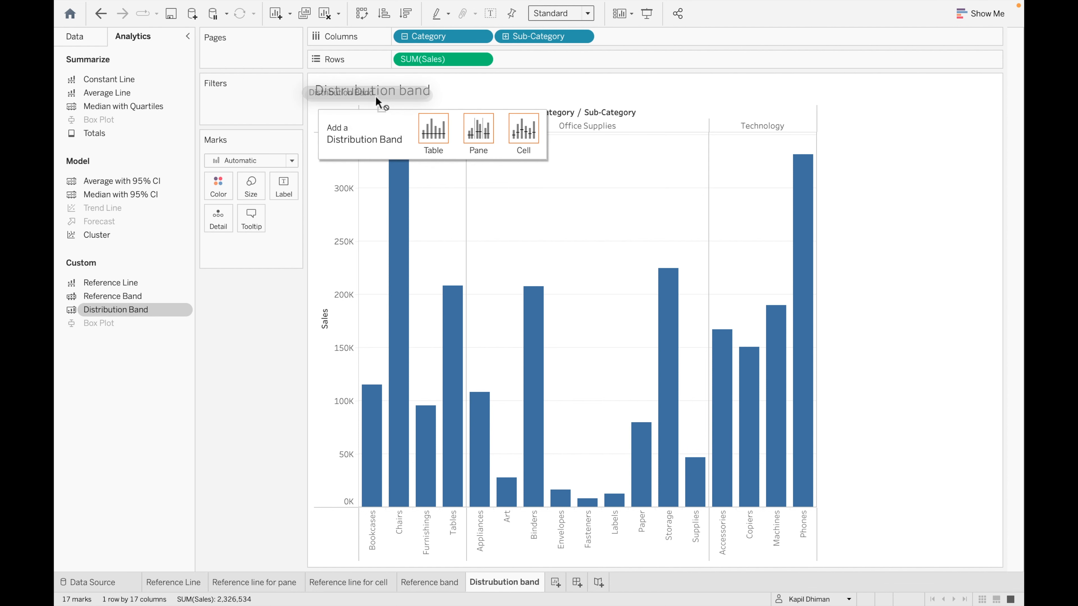
pyautogui.moveTo(375, 95); pyautogui.dragTo(434, 130)
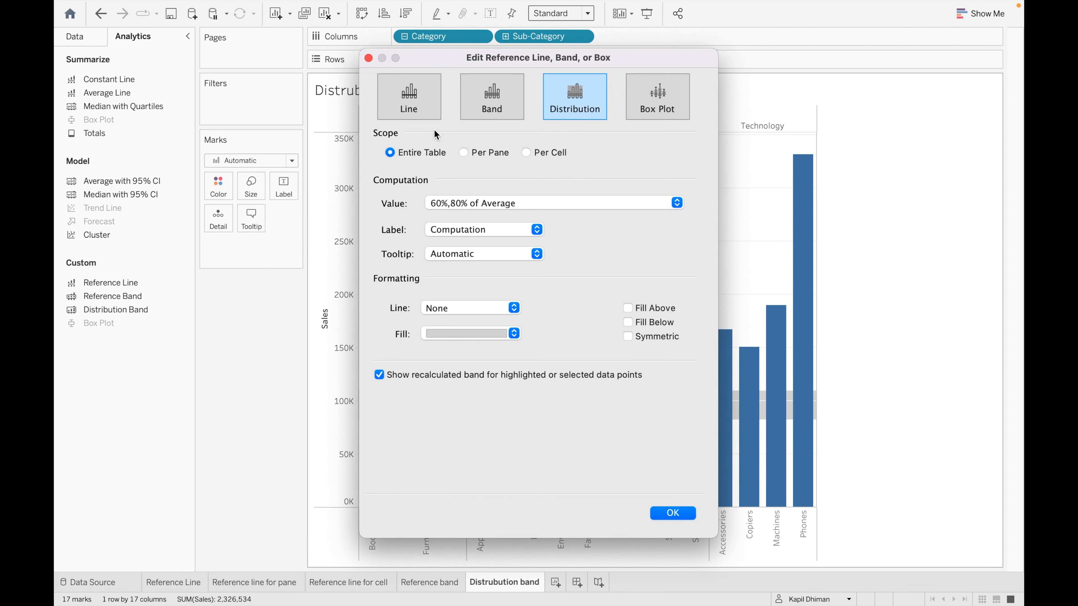
pyautogui.moveTo(654, 61); pyautogui.dragTo(472, 57)
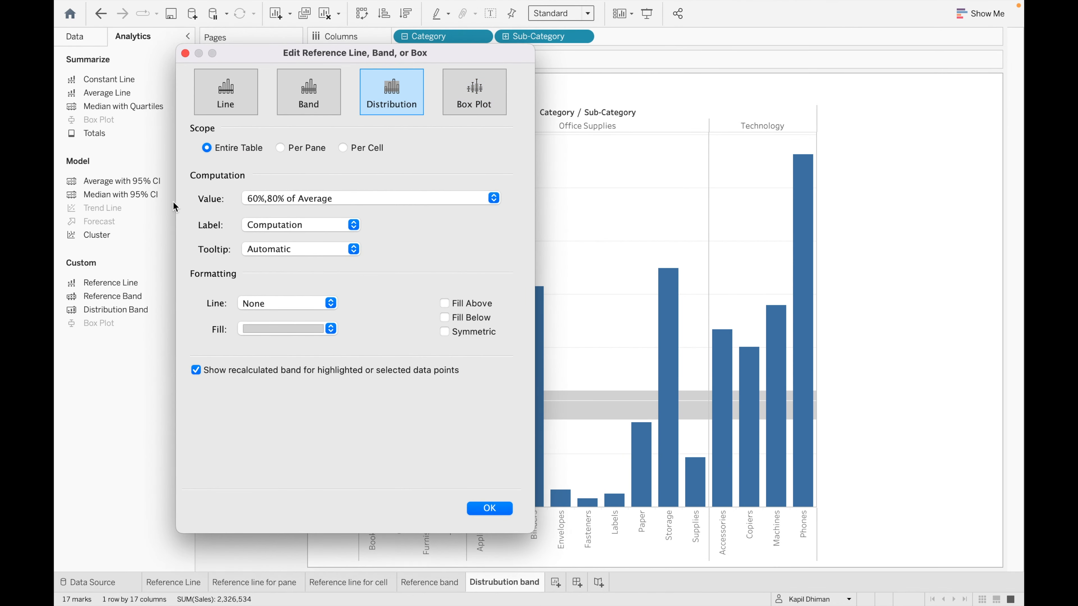
pyautogui.click(494, 199)
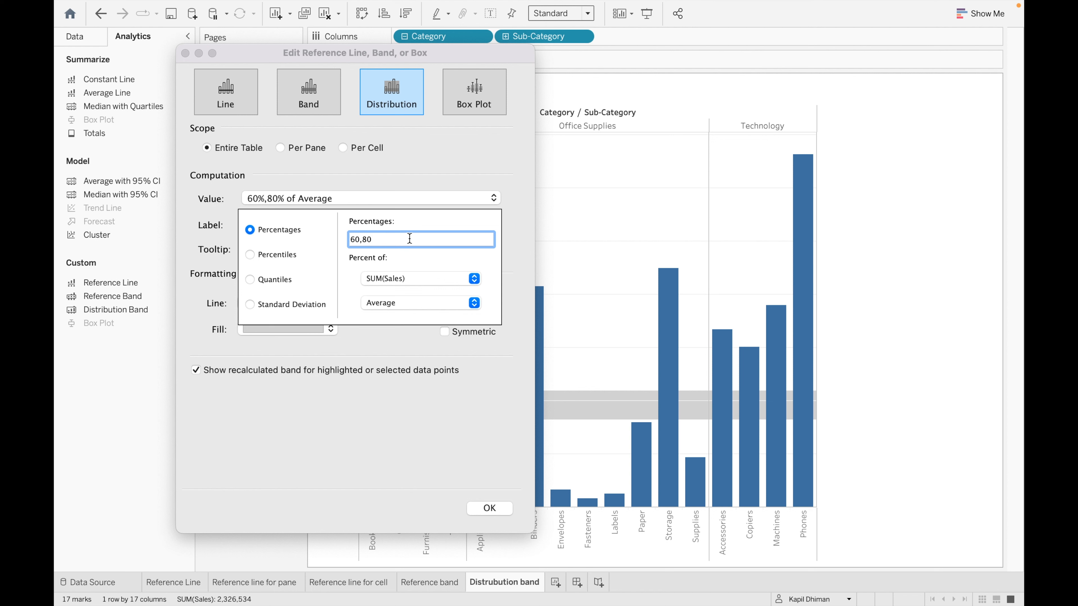
# - Enter 50,100 percentages of Average, then switch the distribution band to 90 Percentiles
pyautogui.press('BackSpace')
pyautogui.press('BackSpace')
pyautogui.press('BackSpace')
pyautogui.press('BackSpace')
pyautogui.press('BackSpace')
pyautogui.write('50,1')
pyautogui.click(470, 305)
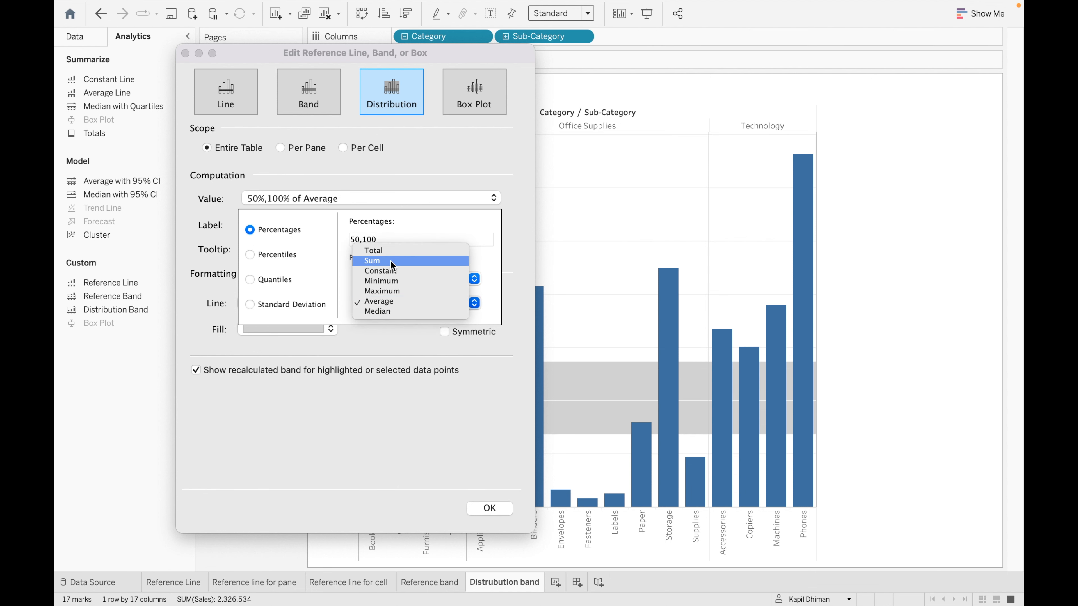
pyautogui.click(404, 303)
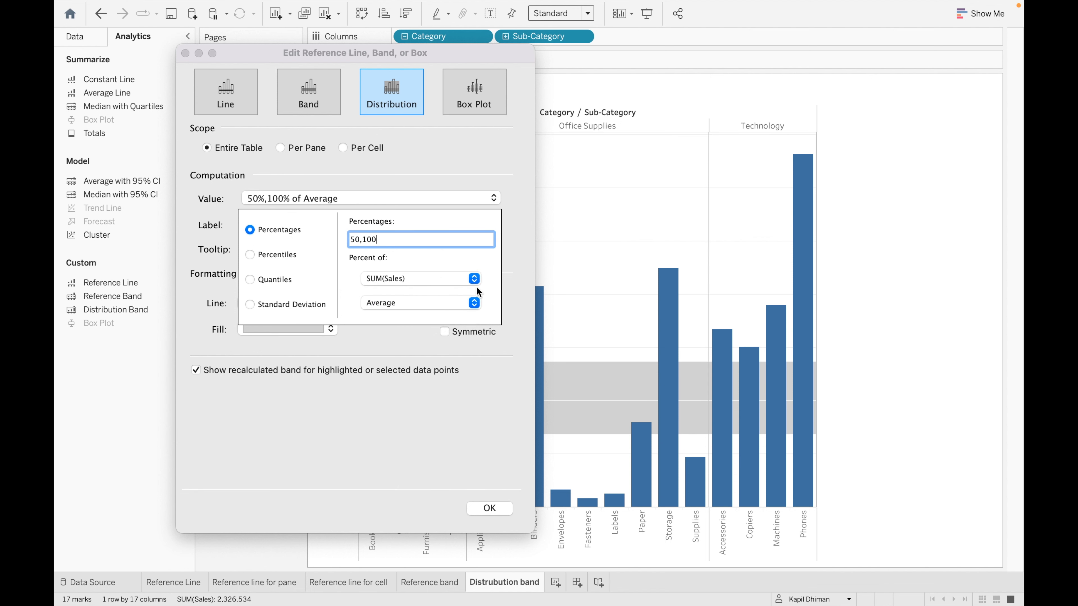
pyautogui.click(286, 255)
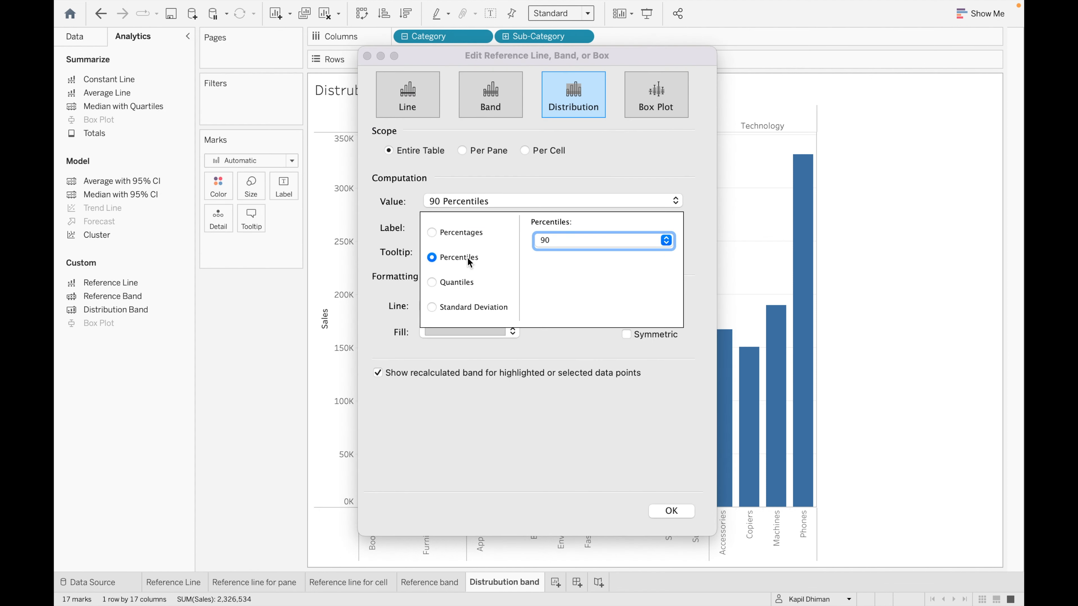
# - Try a percentile distribution band set to 80
pyautogui.click(666, 240)
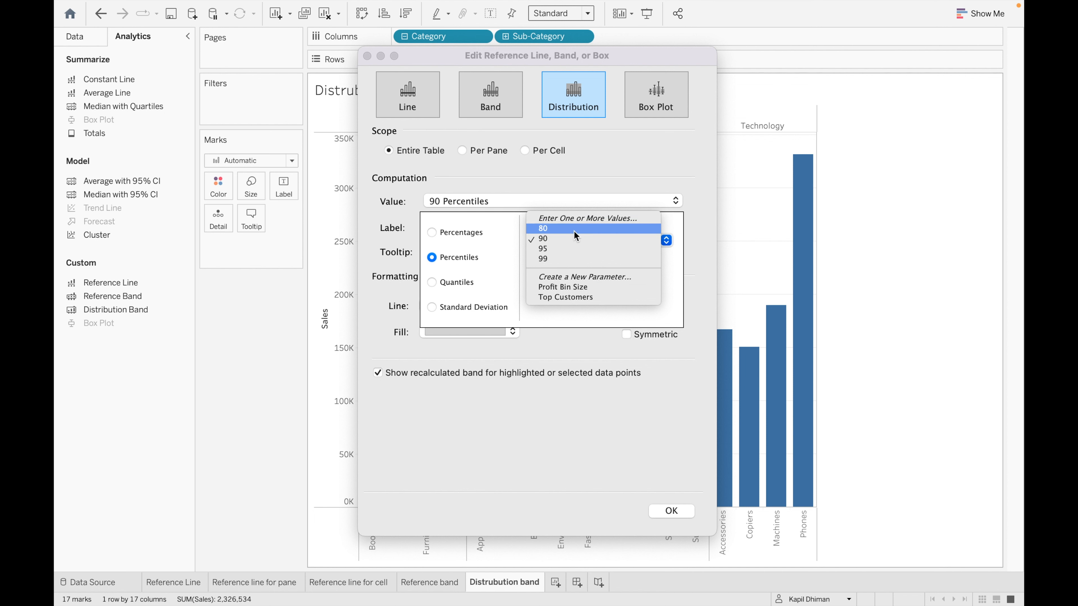
pyautogui.click(614, 149)
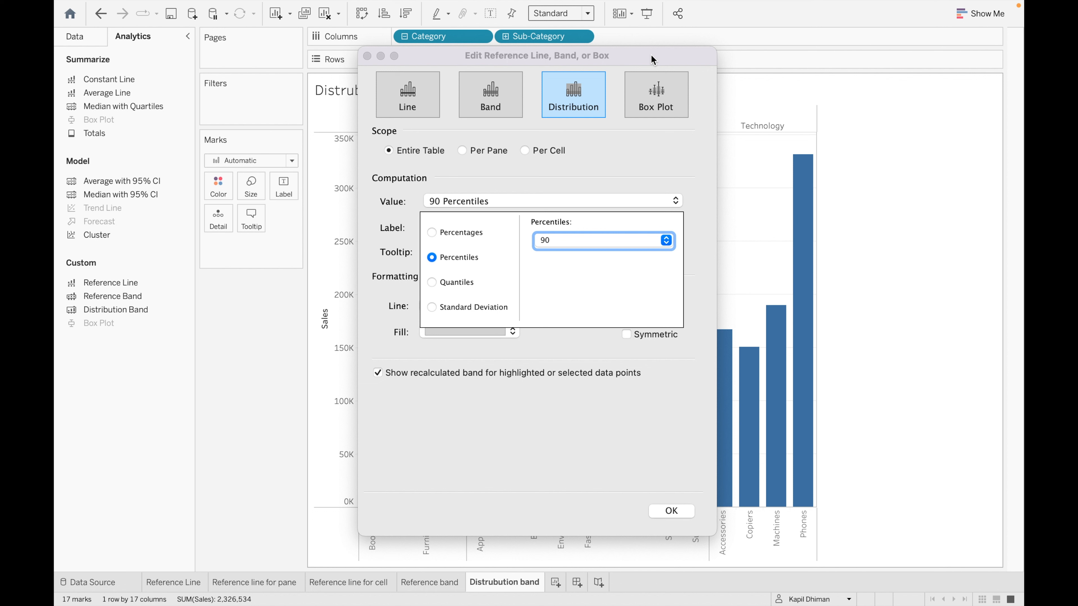
pyautogui.click(571, 241)
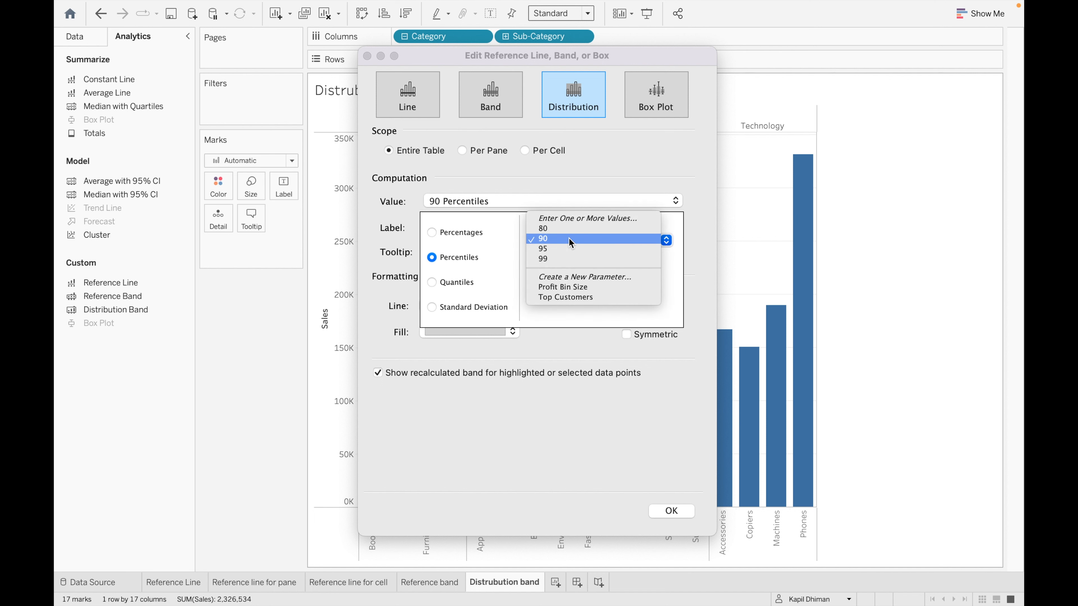
pyautogui.click(554, 229)
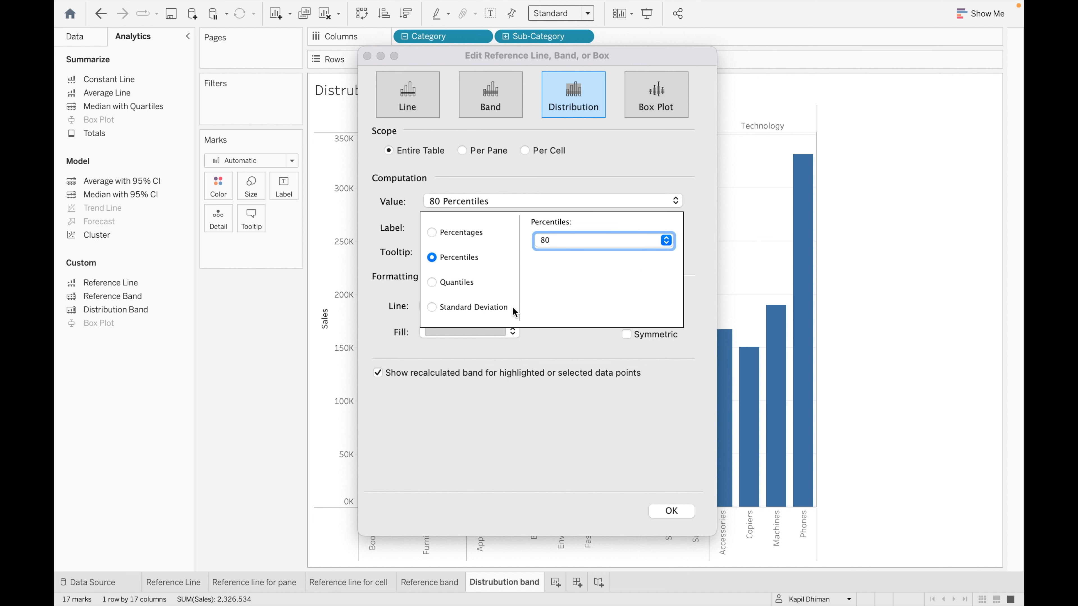
# - Try quantiles with 3 tiles (terciles), then switch the band to ±1 standard deviation
pyautogui.click(454, 283)
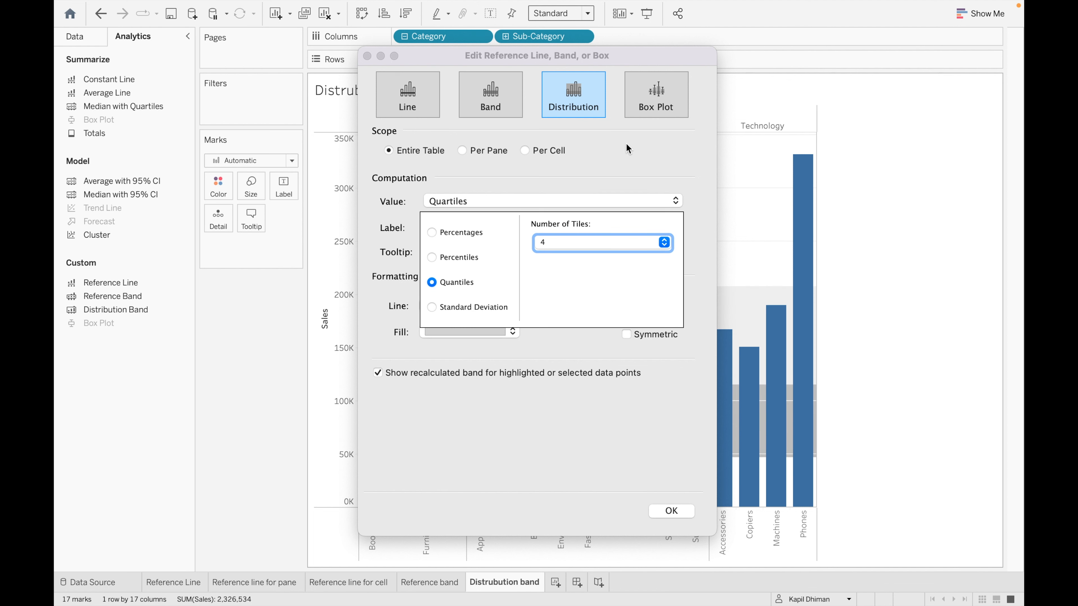
pyautogui.click(646, 55)
pyautogui.moveTo(645, 55); pyautogui.dragTo(415, 43)
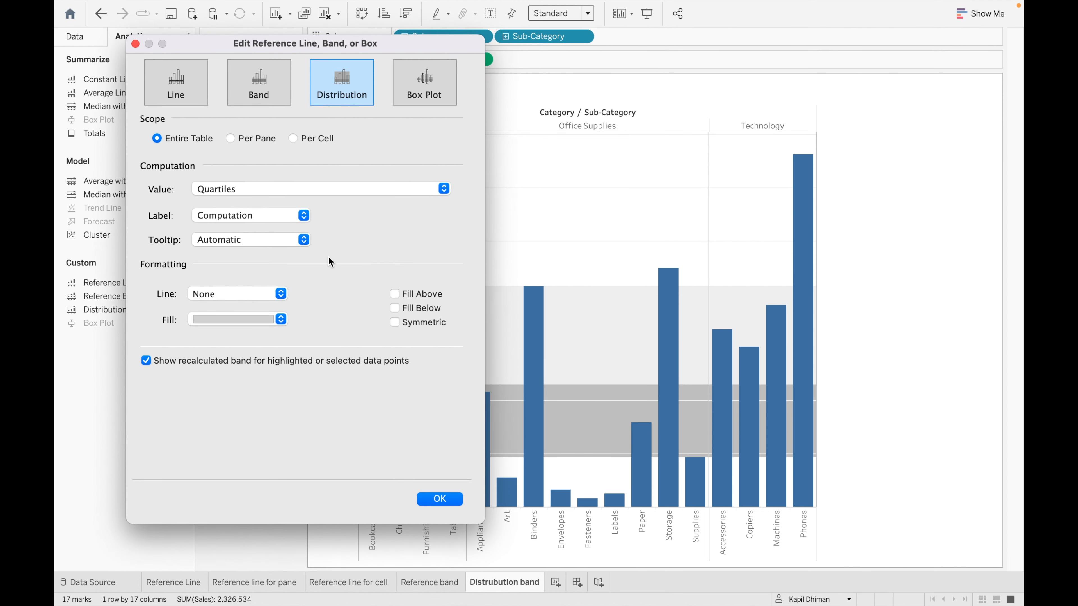
pyautogui.click(388, 190)
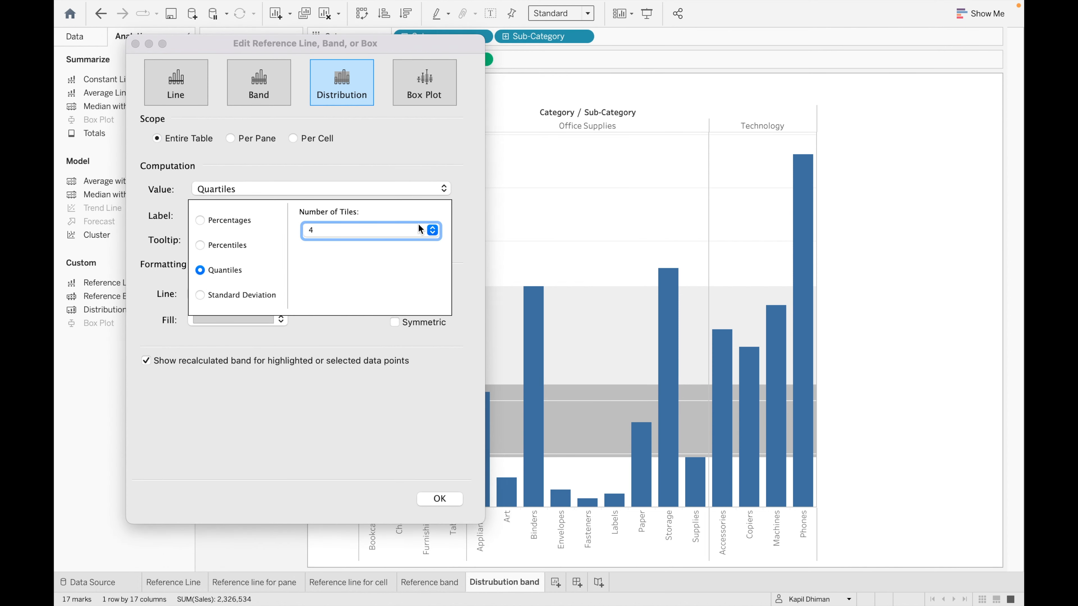
pyautogui.click(371, 234)
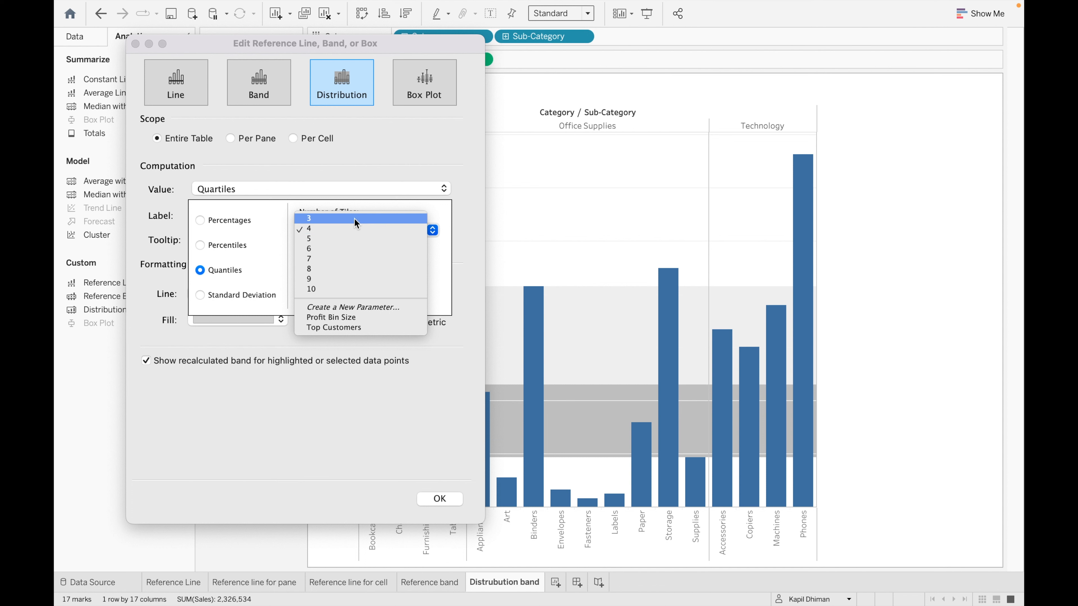
pyautogui.click(323, 219)
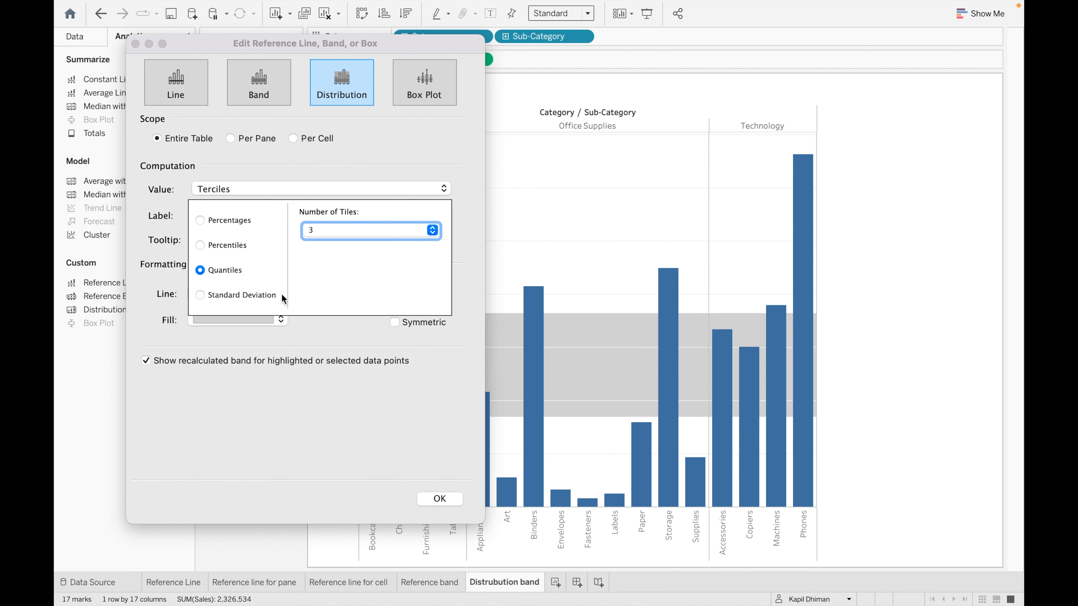
pyautogui.click(229, 294)
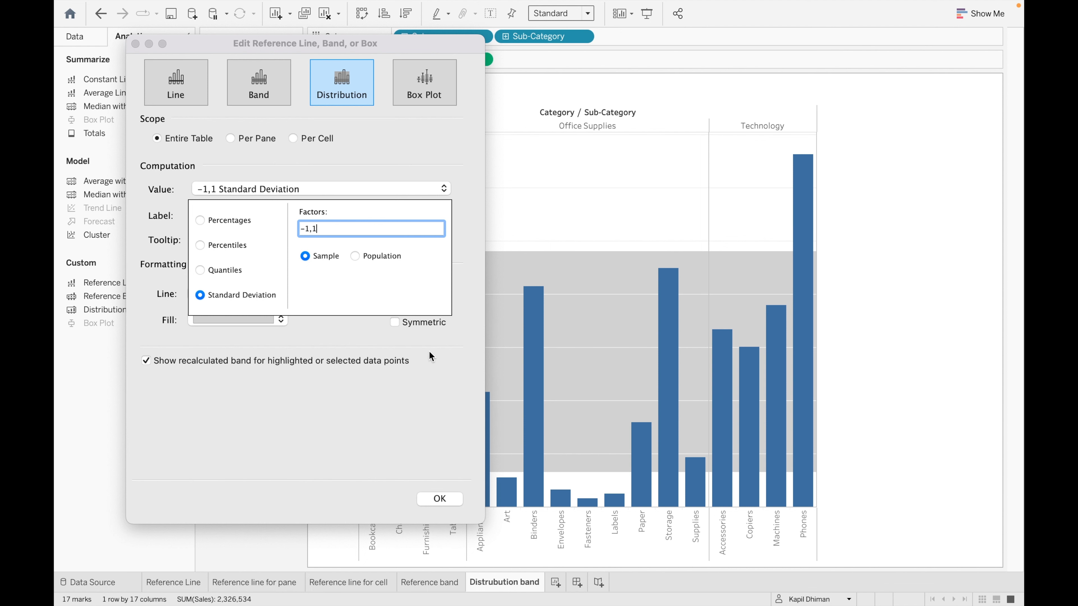
# - Keep the band's label as its computation and its tooltip automatic
pyautogui.click(433, 363)
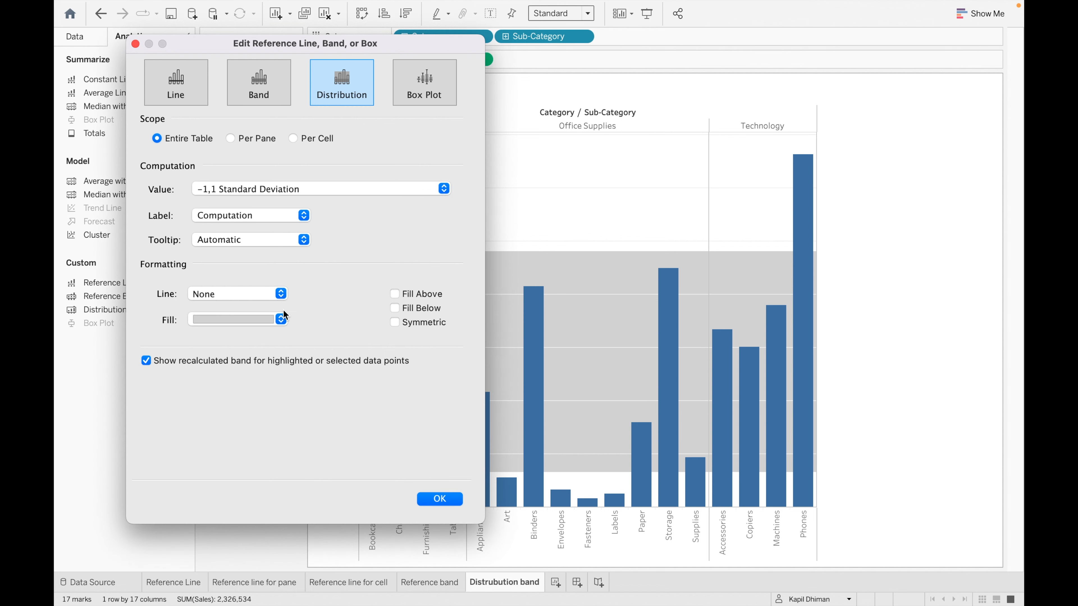
pyautogui.click(303, 216)
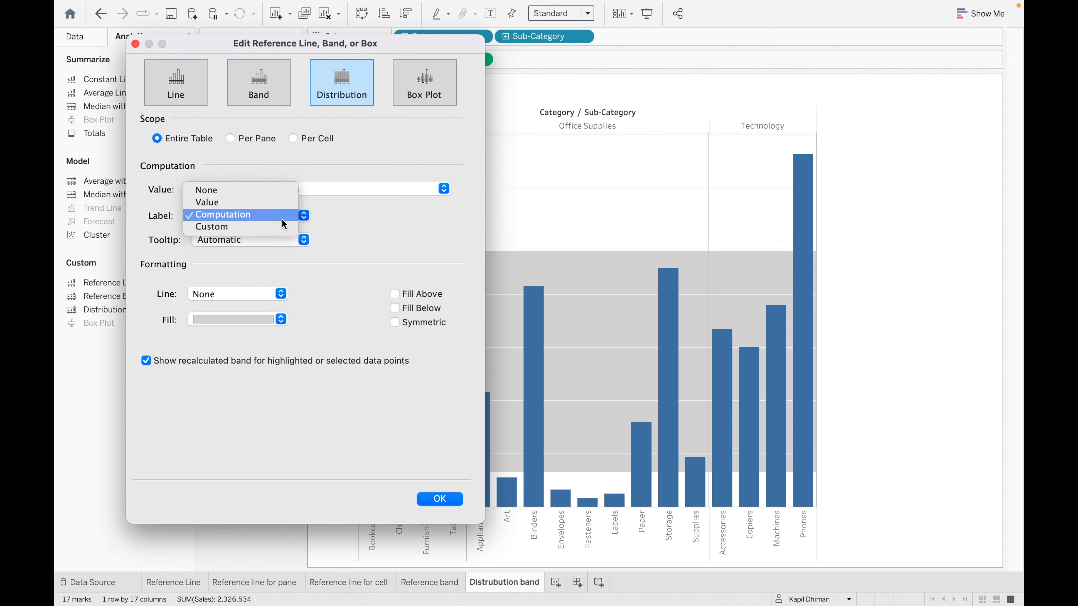
pyautogui.click(267, 230)
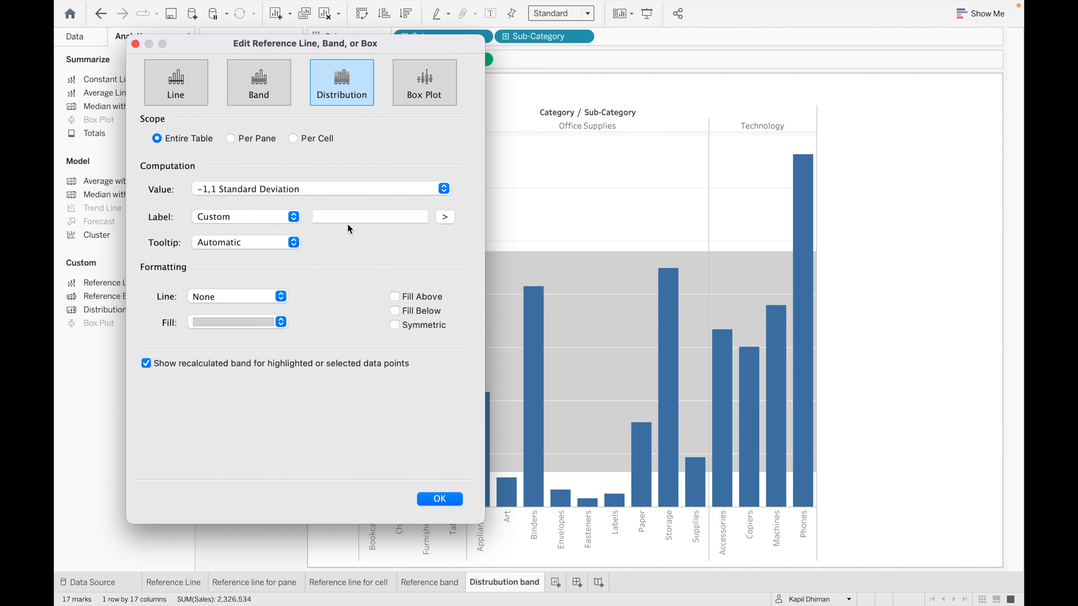
pyautogui.click(355, 220)
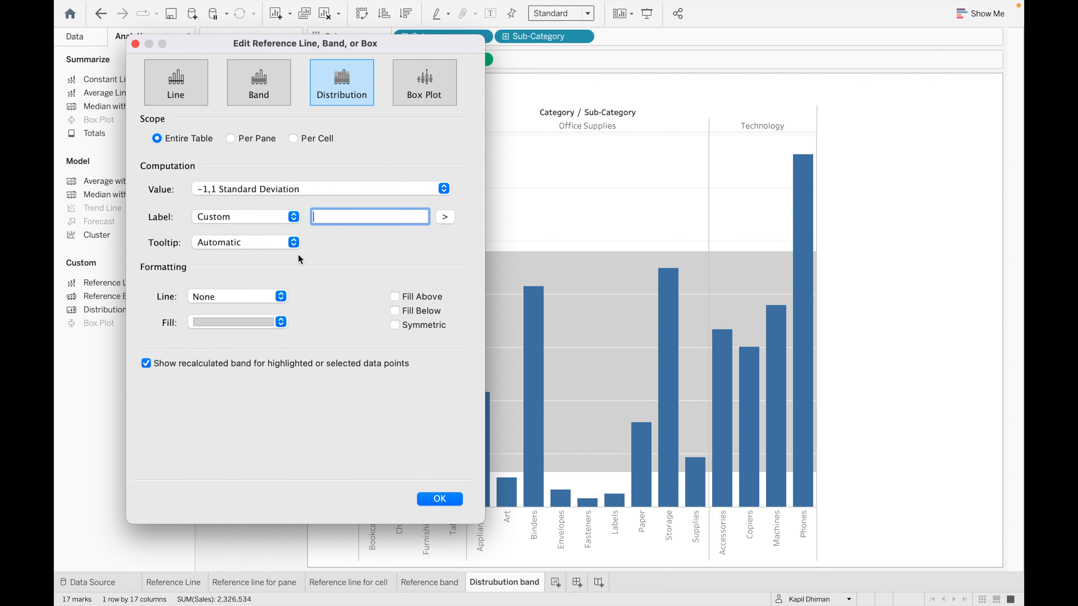
pyautogui.click(294, 221)
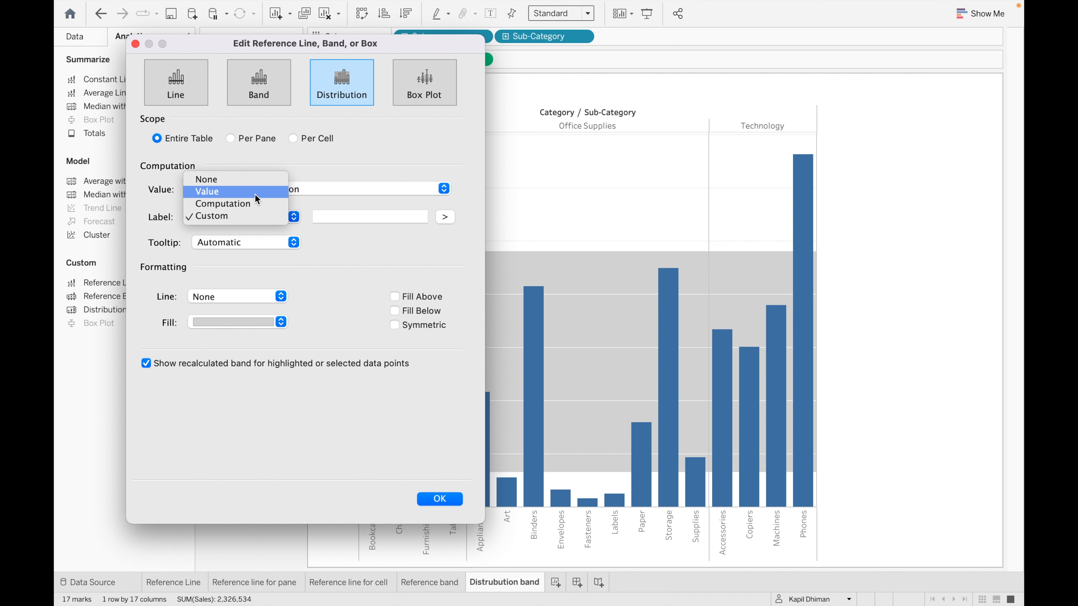
pyautogui.click(255, 203)
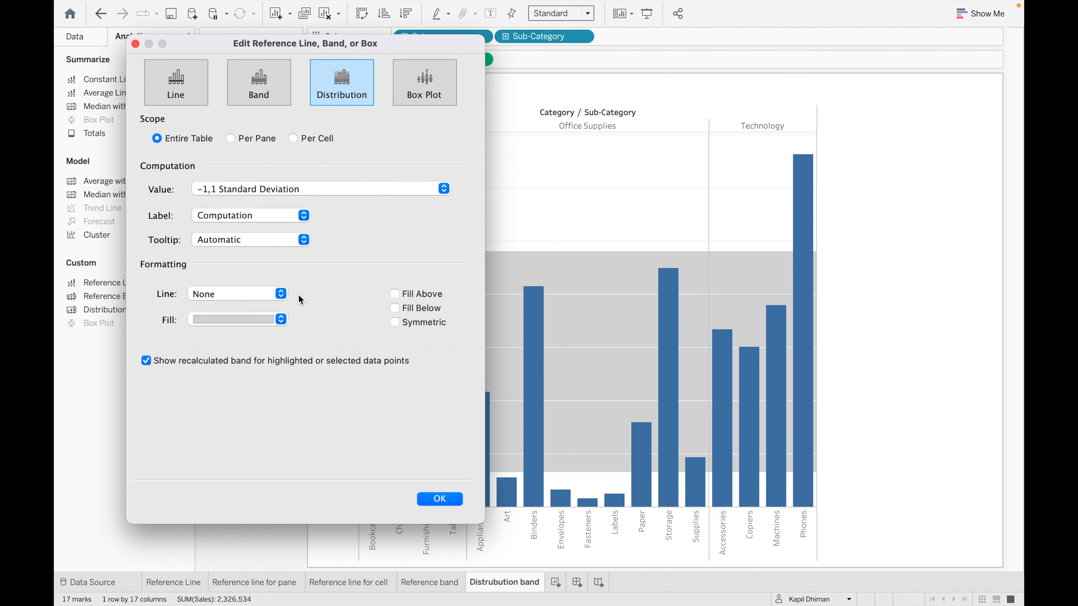
pyautogui.click(305, 240)
pyautogui.click(303, 239)
# - Draw the band boundaries as solid dark grey lines
pyautogui.click(281, 295)
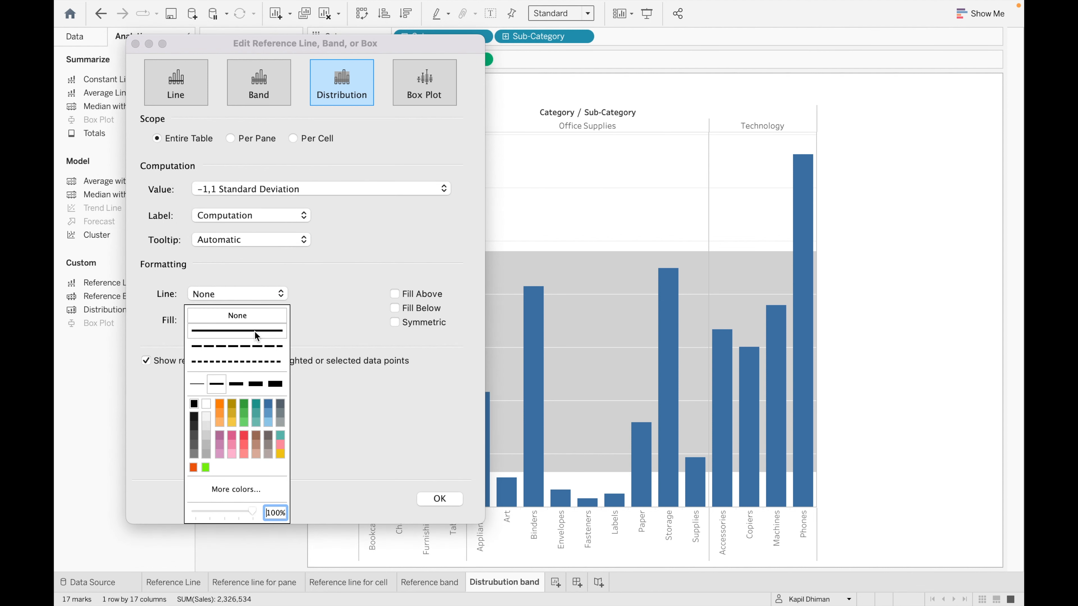
pyautogui.click(221, 331)
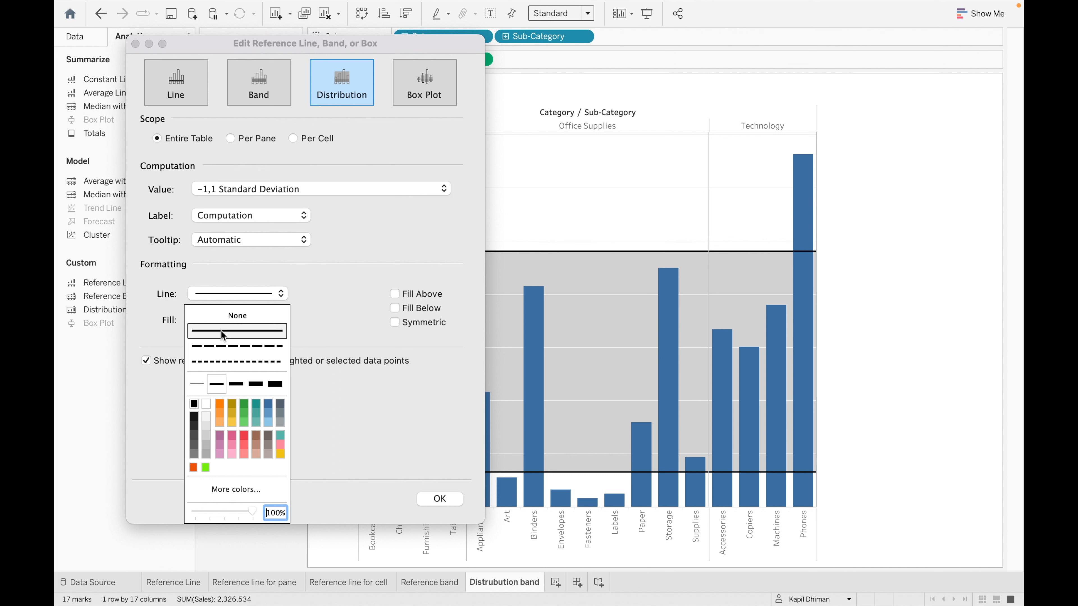
pyautogui.click(196, 415)
pyautogui.click(357, 282)
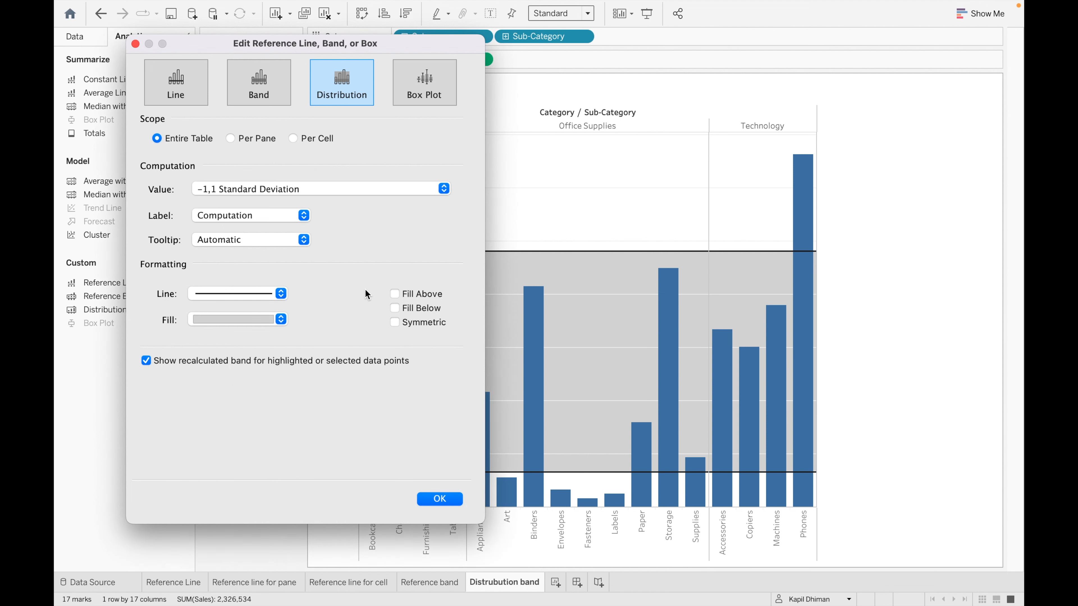
# - Fill the band light beige with no extra shading, apply it, and add a new worksheet
pyautogui.click(282, 319)
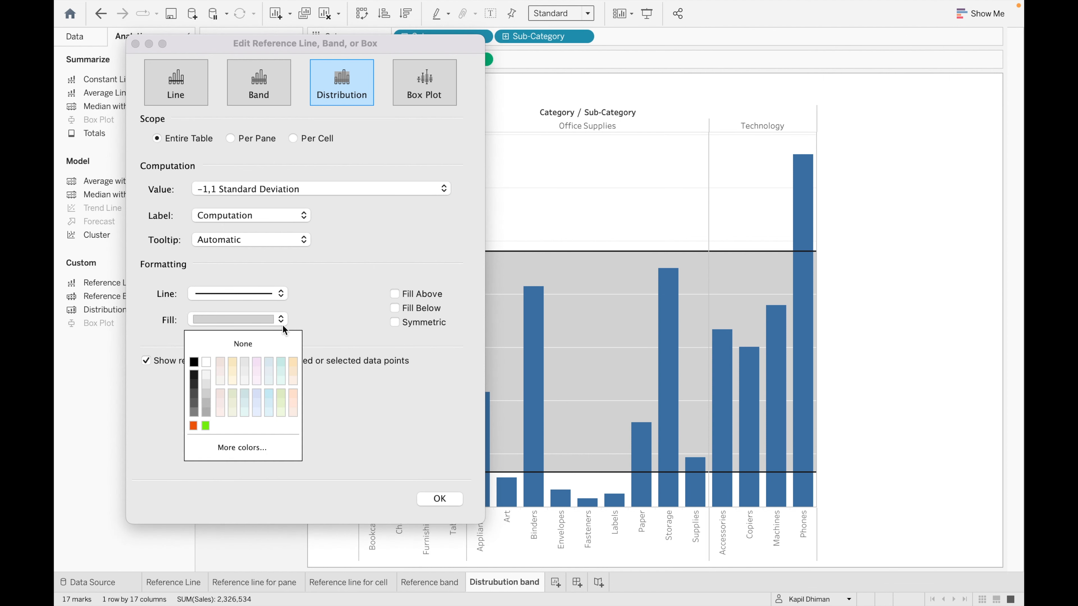
pyautogui.click(236, 366)
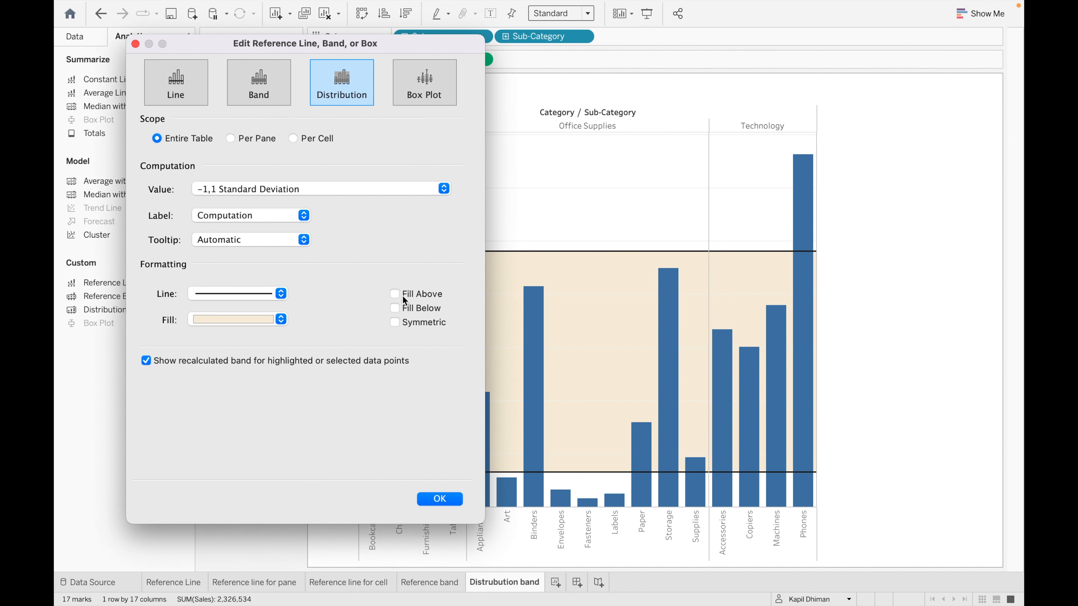
pyautogui.click(394, 294)
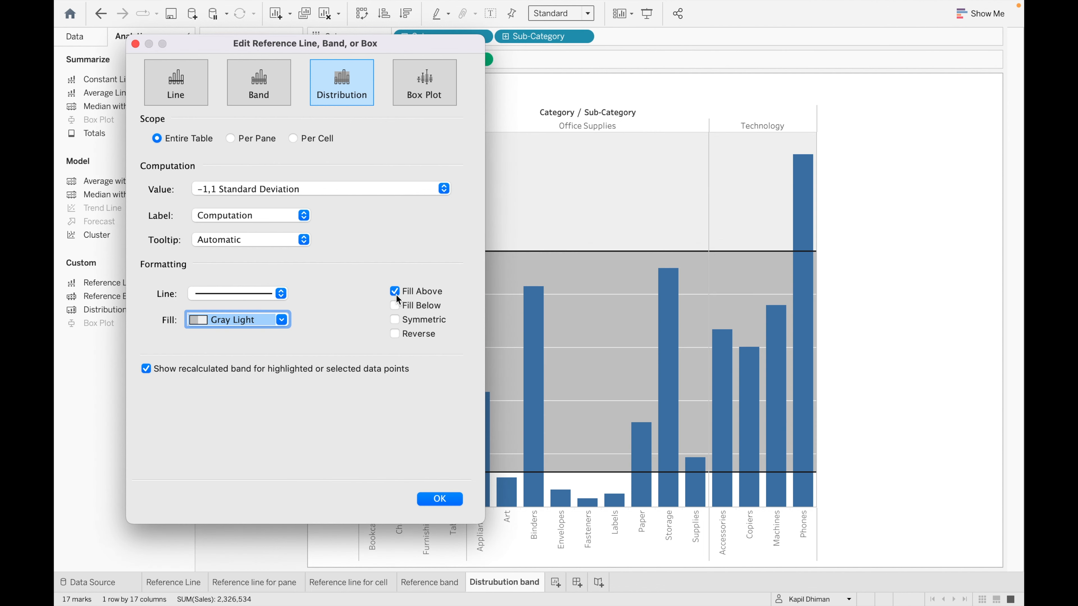
pyautogui.click(395, 306)
pyautogui.click(395, 306)
pyautogui.click(395, 292)
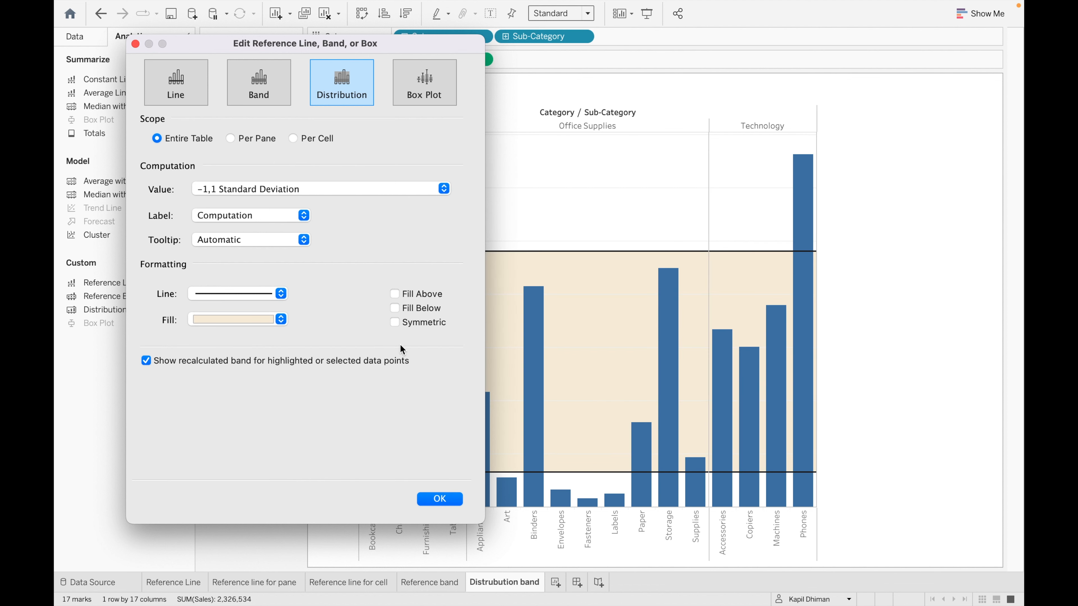
pyautogui.click(445, 498)
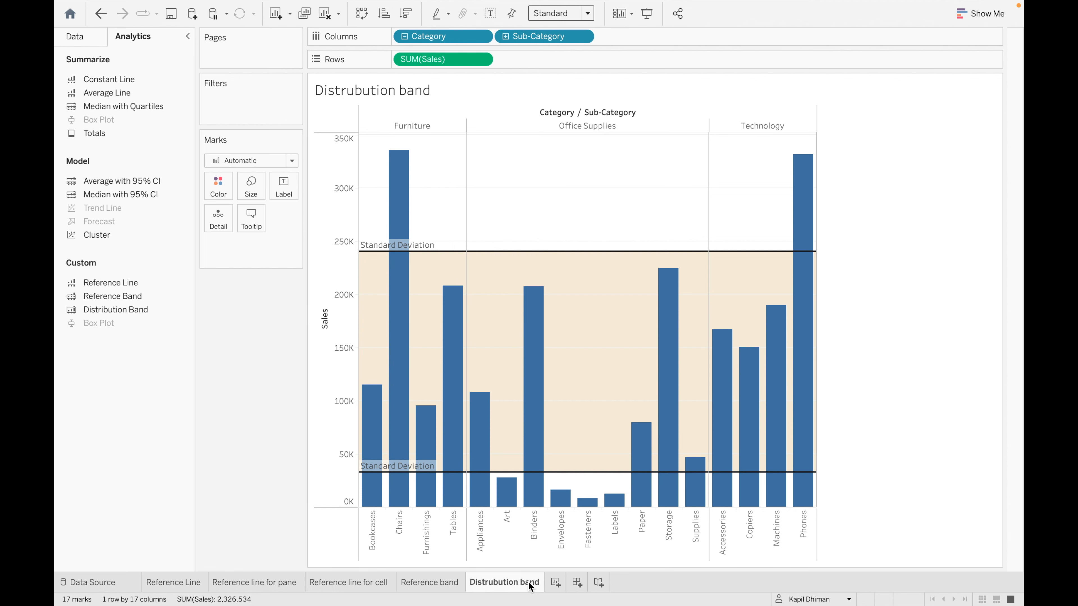
pyautogui.click(556, 583)
# - Rename the new worksheet to 'Box plot'
pyautogui.doubleClick(560, 584)
pyautogui.press('BackSpace')
pyautogui.write('B')
pyautogui.write('plot')
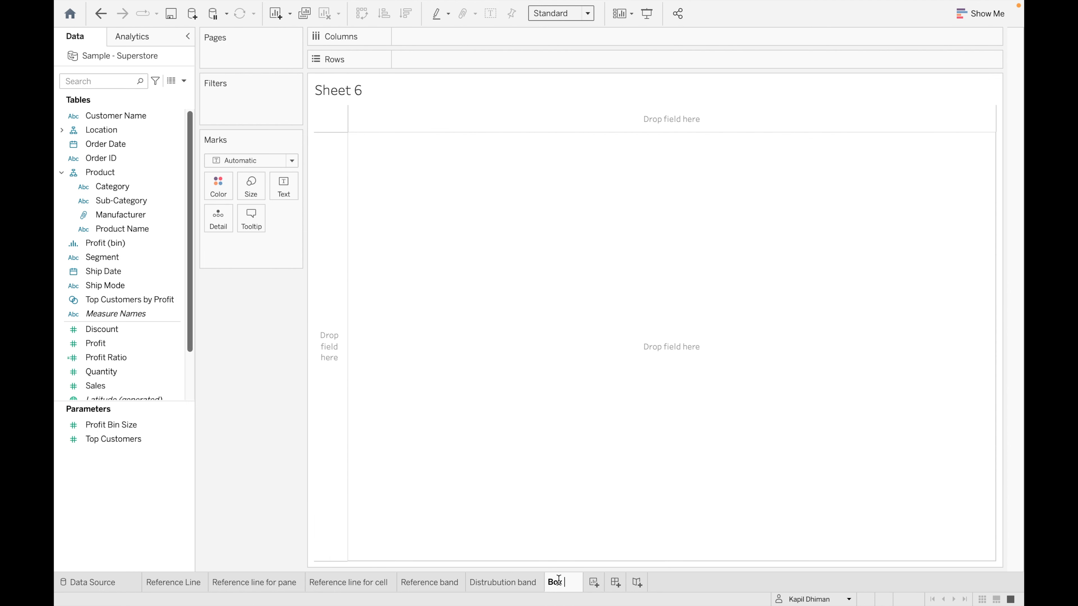
pyautogui.press('Return')
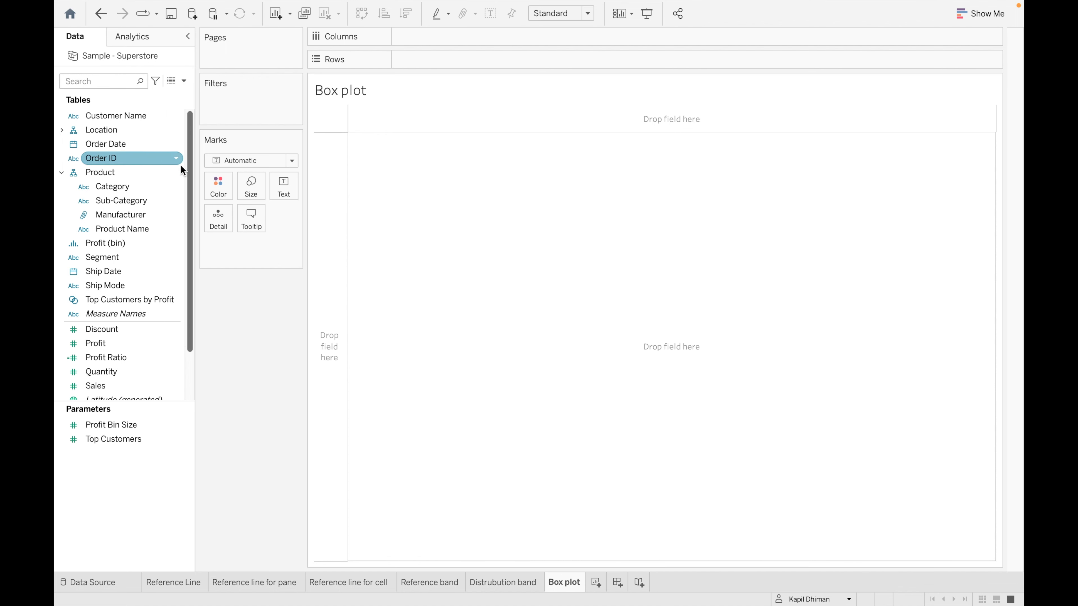
# - Plot Sales per Category, then turn off Aggregate Measures so each sale is a mark
pyautogui.moveTo(151, 189); pyautogui.dragTo(479, 41)
pyautogui.click(136, 385)
pyautogui.moveTo(120, 387); pyautogui.dragTo(440, 55)
pyautogui.click(141, 35)
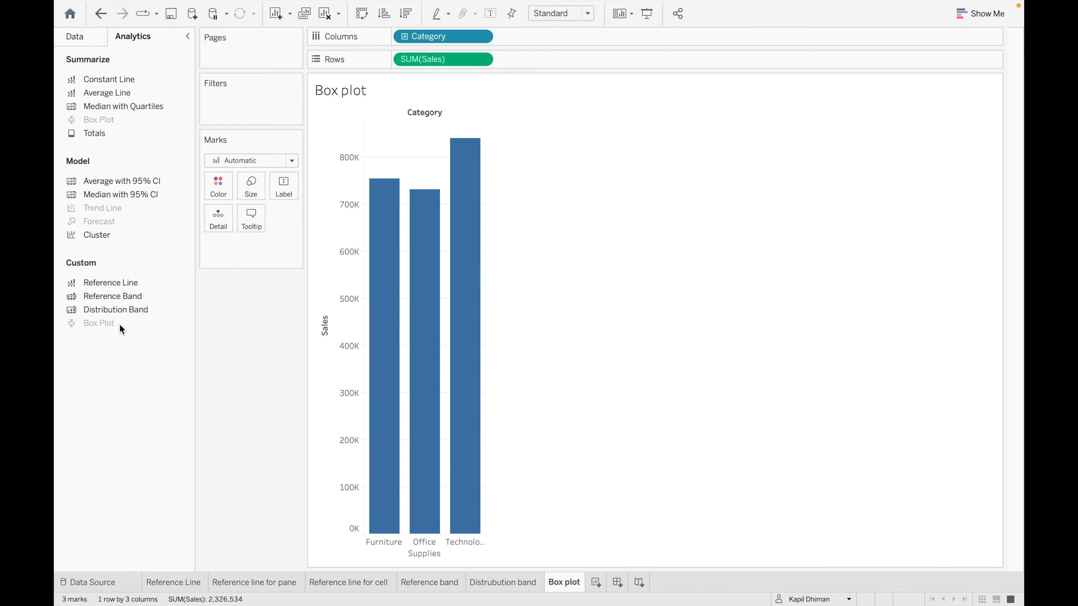
pyautogui.moveTo(119, 325)
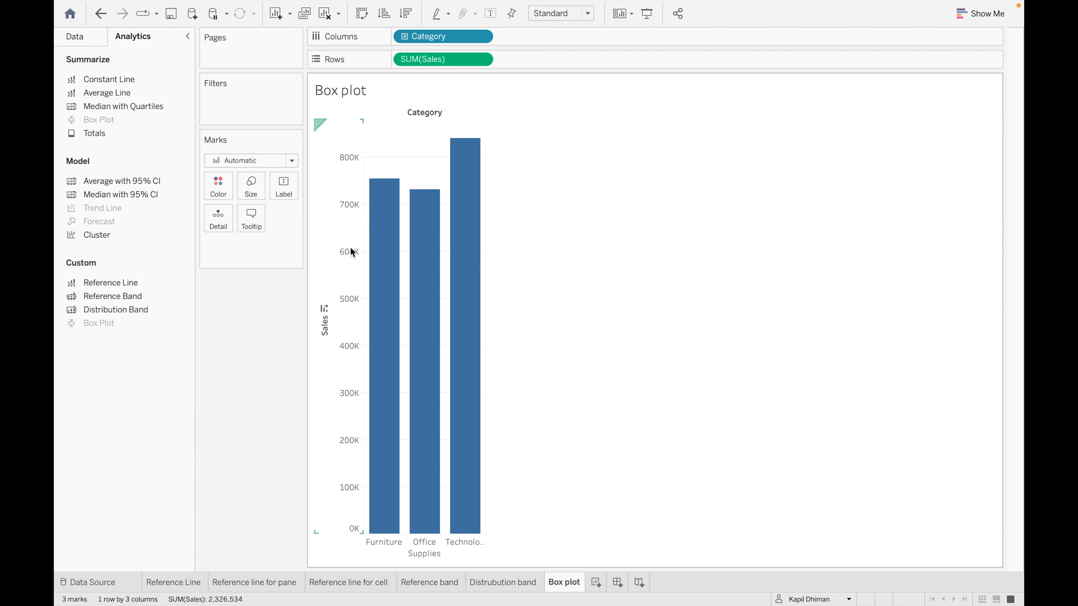
pyautogui.click(376, 8)
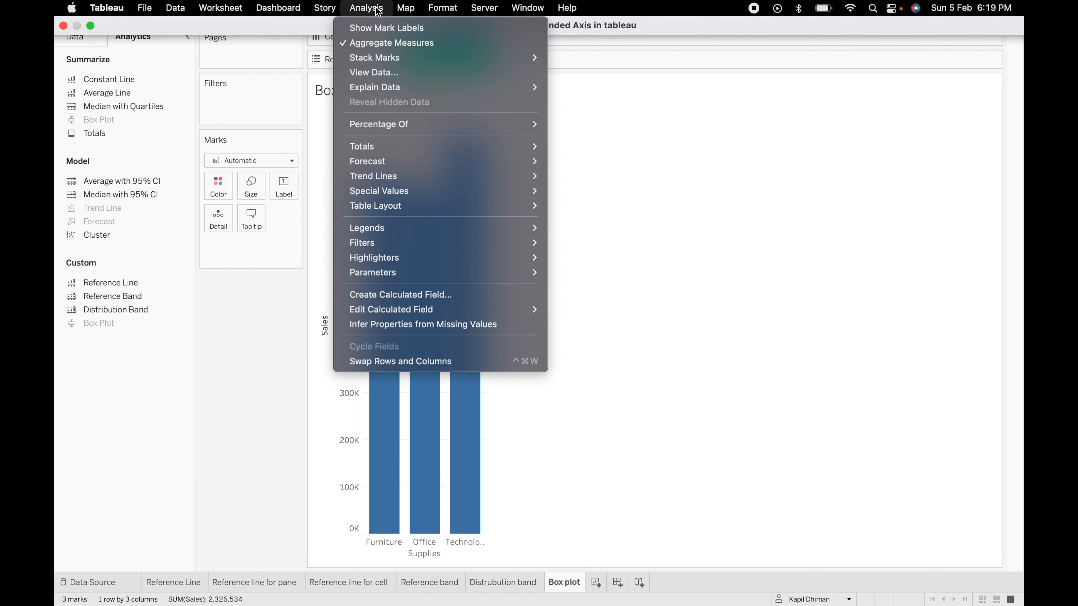
pyautogui.click(397, 43)
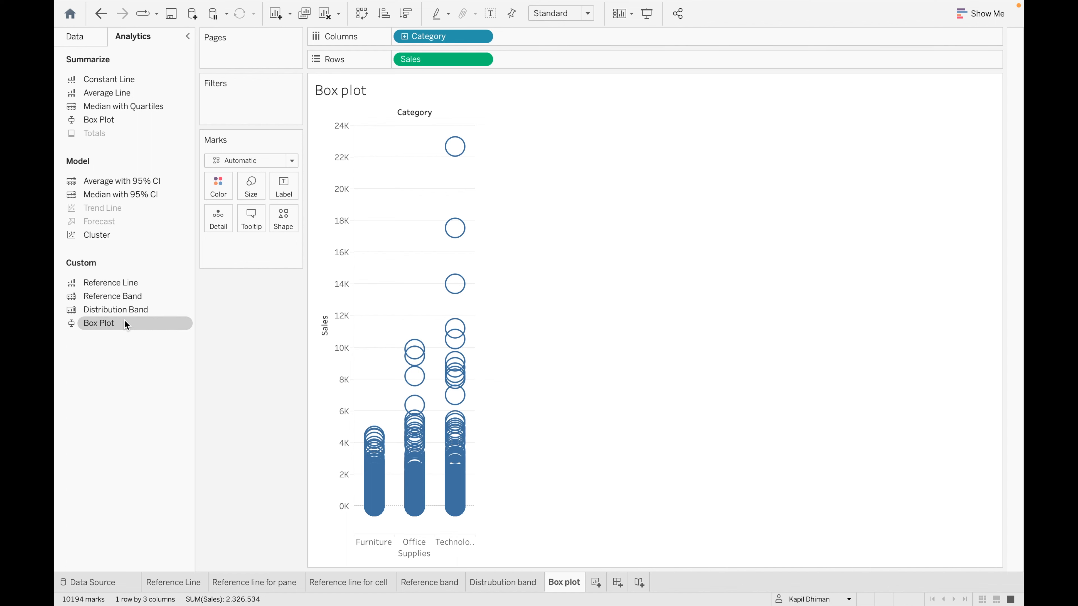
# - Add a Box Plot to each Category cell, with whiskers within 1.5 times the IQR
pyautogui.moveTo(124, 322); pyautogui.dragTo(433, 137)
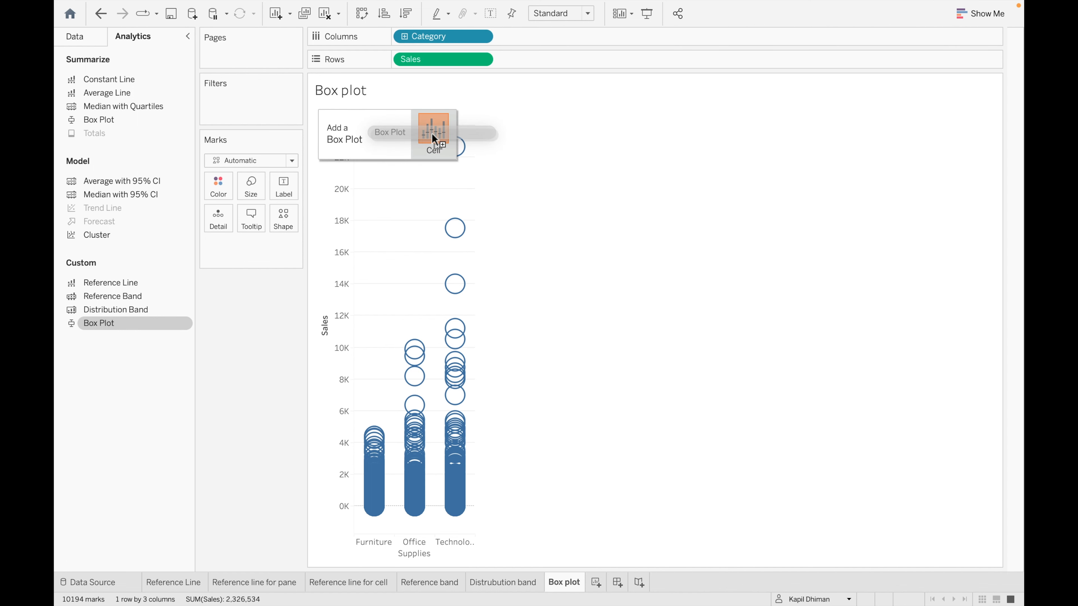
pyautogui.moveTo(432, 134); pyautogui.dragTo(432, 133)
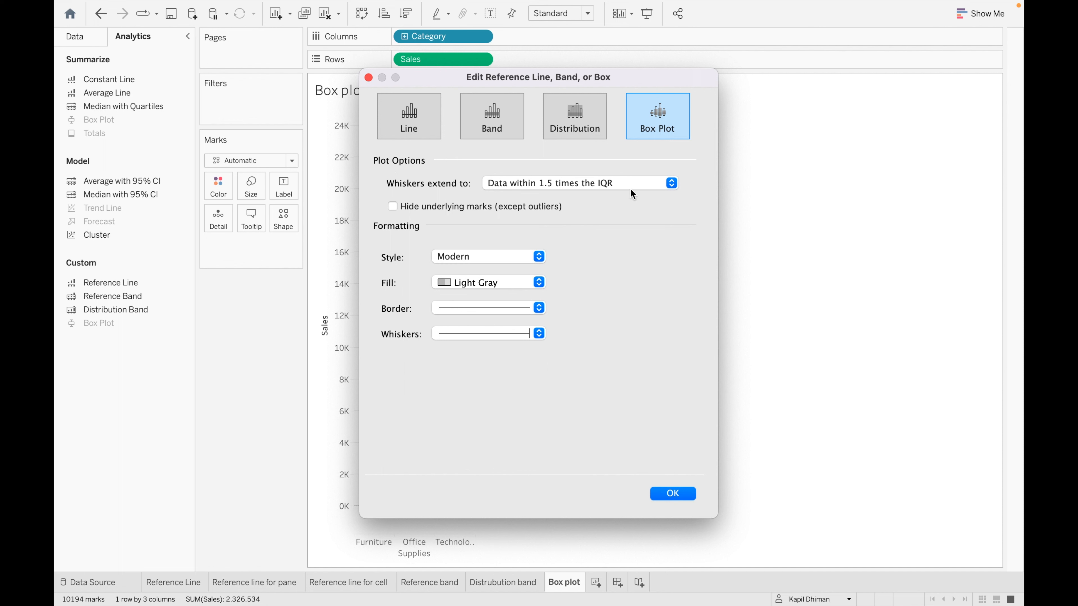
pyautogui.click(672, 184)
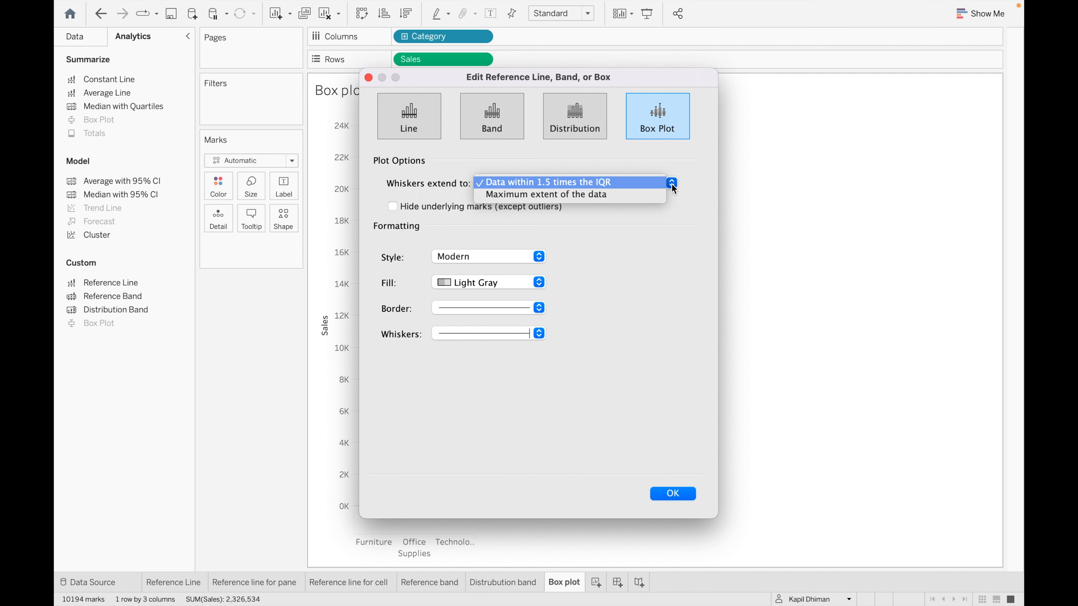
pyautogui.click(655, 78)
pyautogui.moveTo(655, 79); pyautogui.dragTo(899, 42)
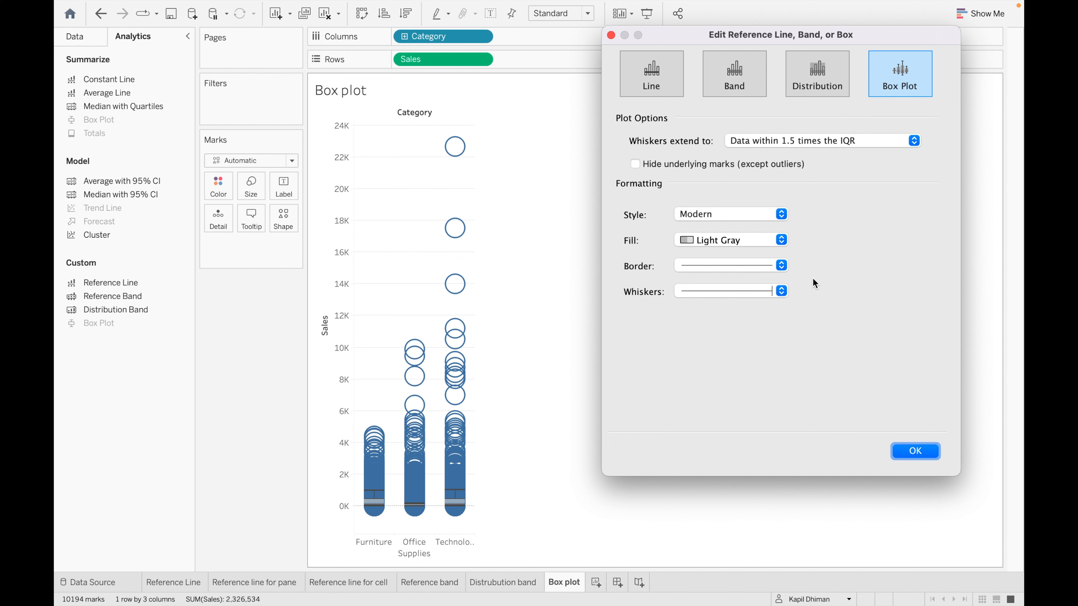
# - Extend the whiskers to the maximum extent of the data, keeping underlying marks visible
pyautogui.click(914, 141)
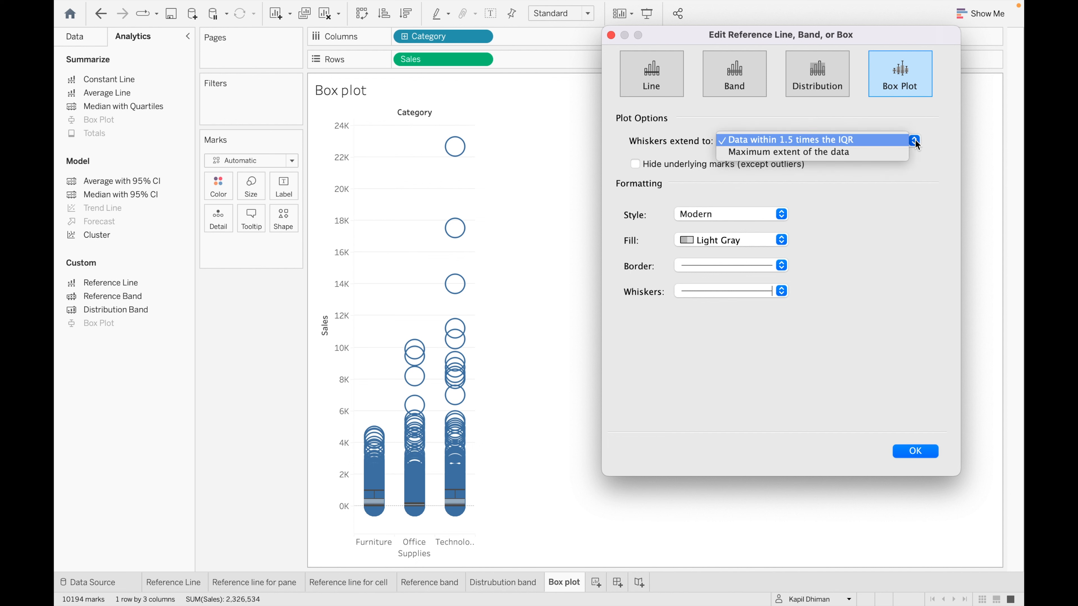
pyautogui.click(882, 150)
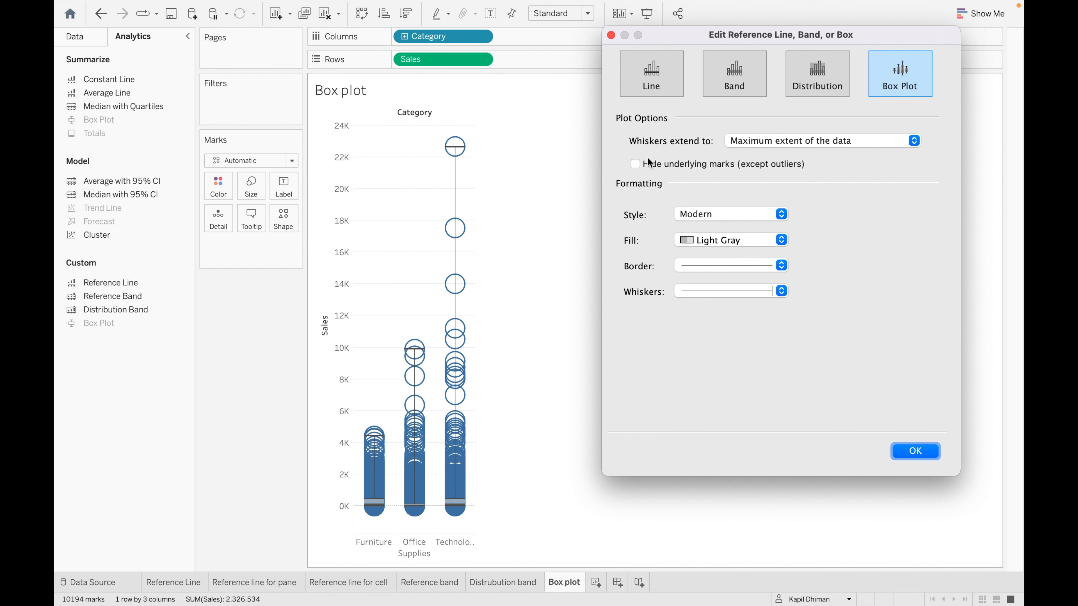
pyautogui.click(635, 165)
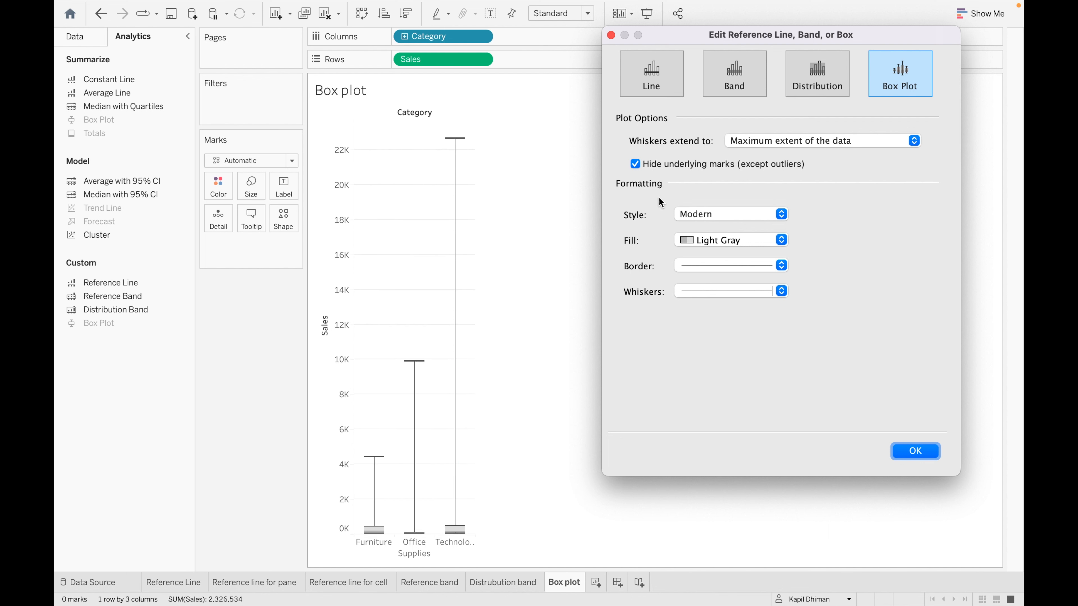
pyautogui.click(635, 164)
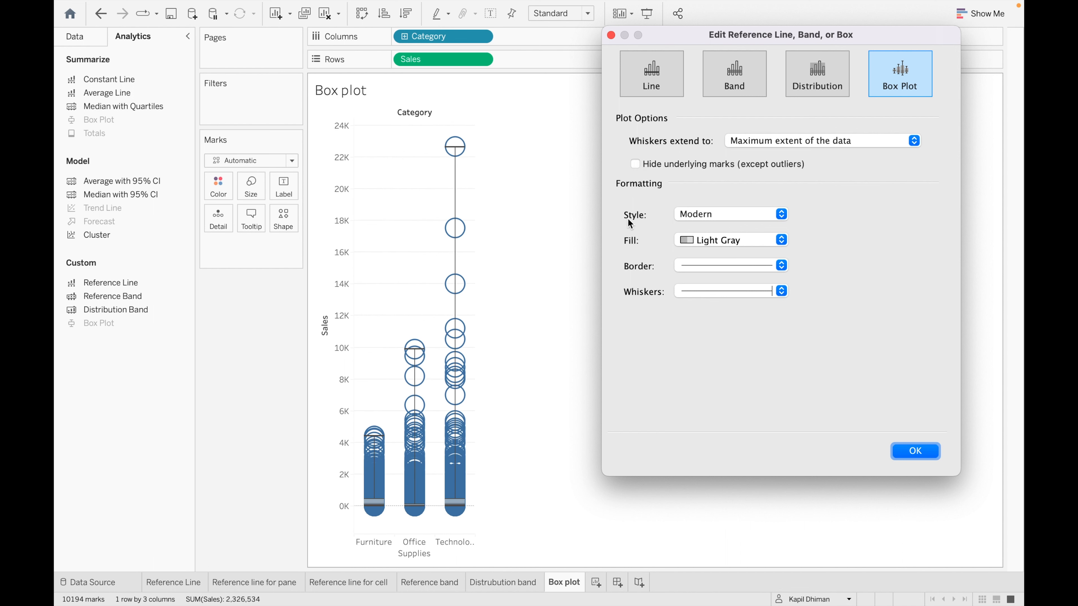
# - Try the Glass, Classic and Classic with Dual Fill box styles, then return to Modern
pyautogui.click(781, 216)
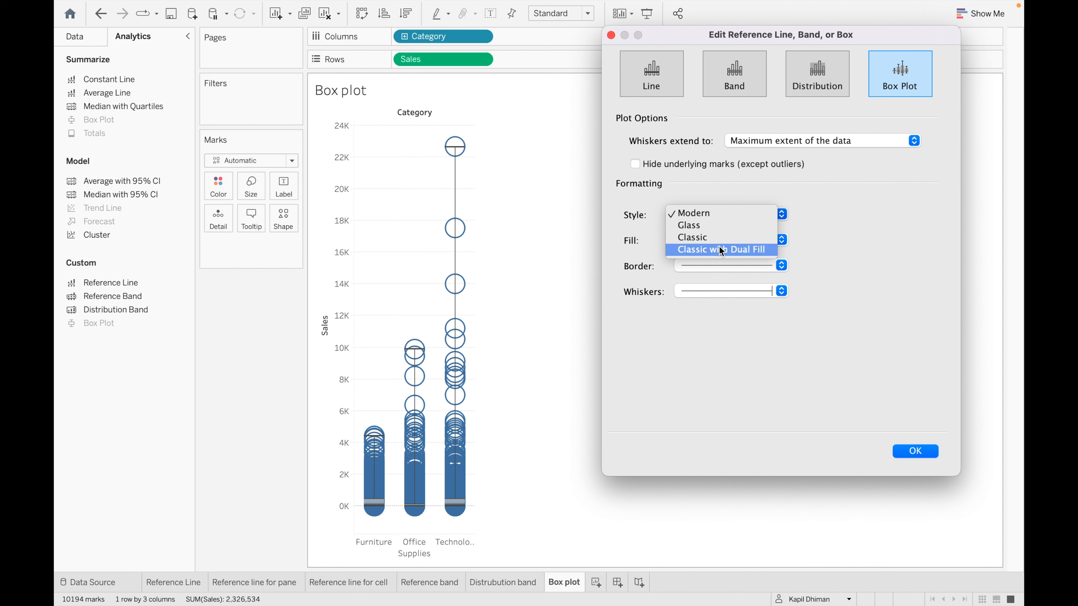
pyautogui.click(726, 227)
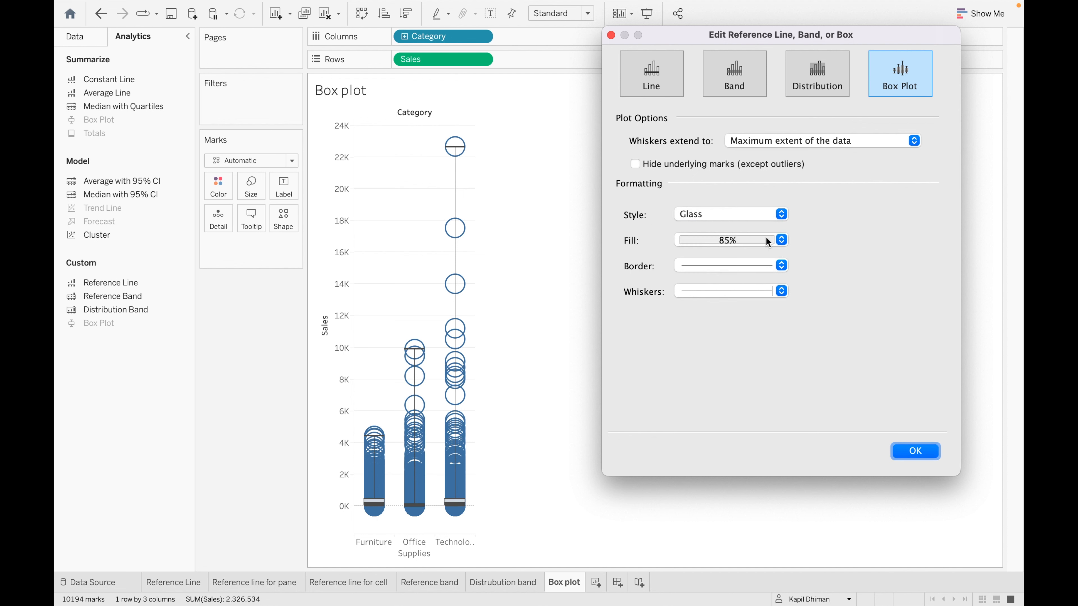
pyautogui.click(782, 215)
pyautogui.click(749, 225)
pyautogui.click(780, 220)
pyautogui.click(751, 226)
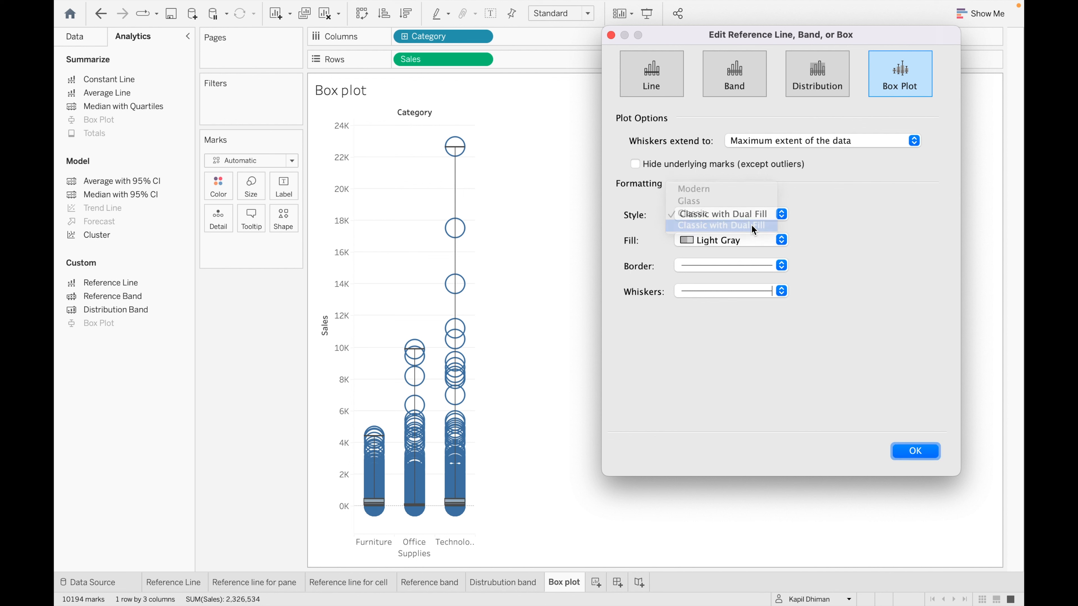
pyautogui.click(781, 213)
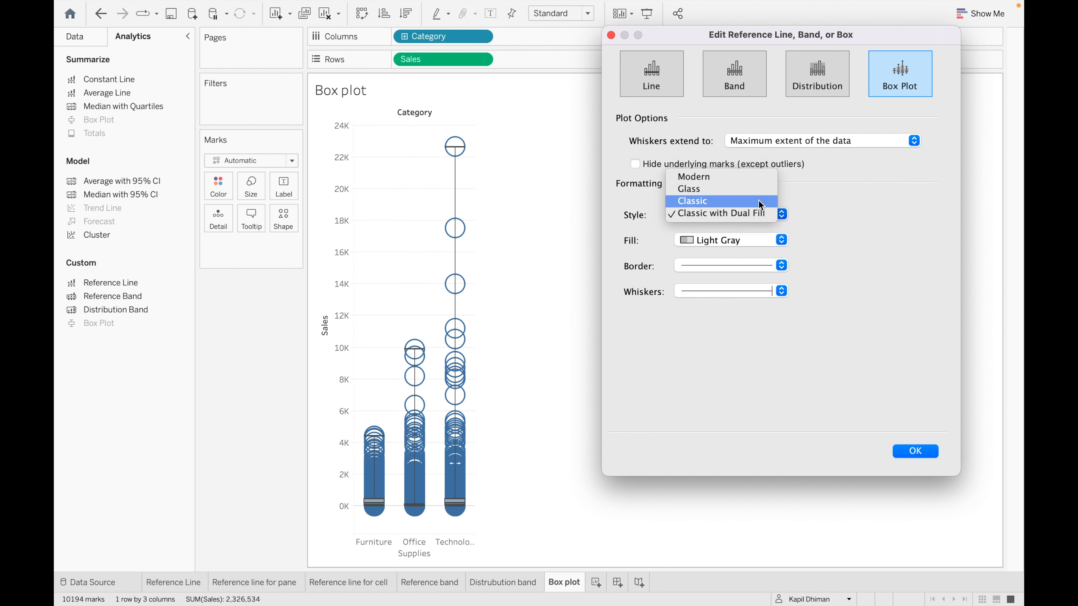
pyautogui.click(740, 178)
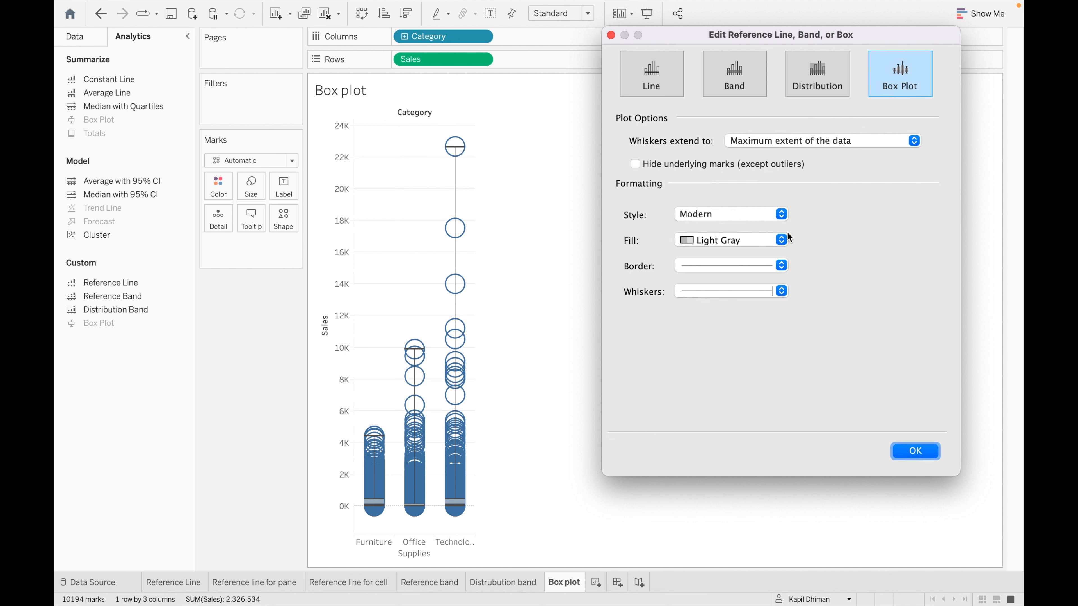
# - Fill the boxes orange at full opacity
pyautogui.click(785, 241)
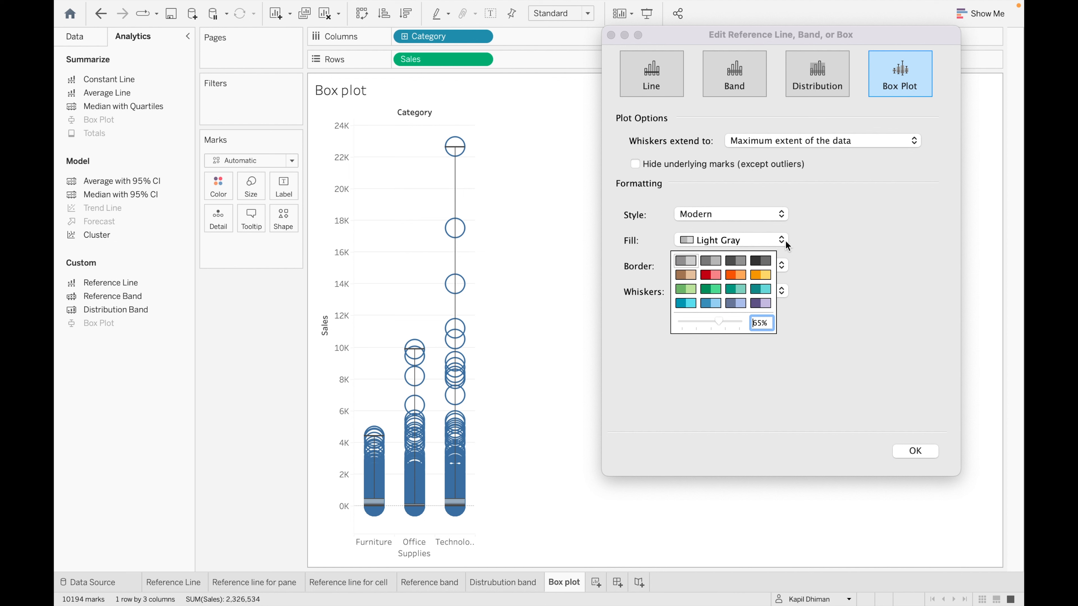
pyautogui.click(731, 275)
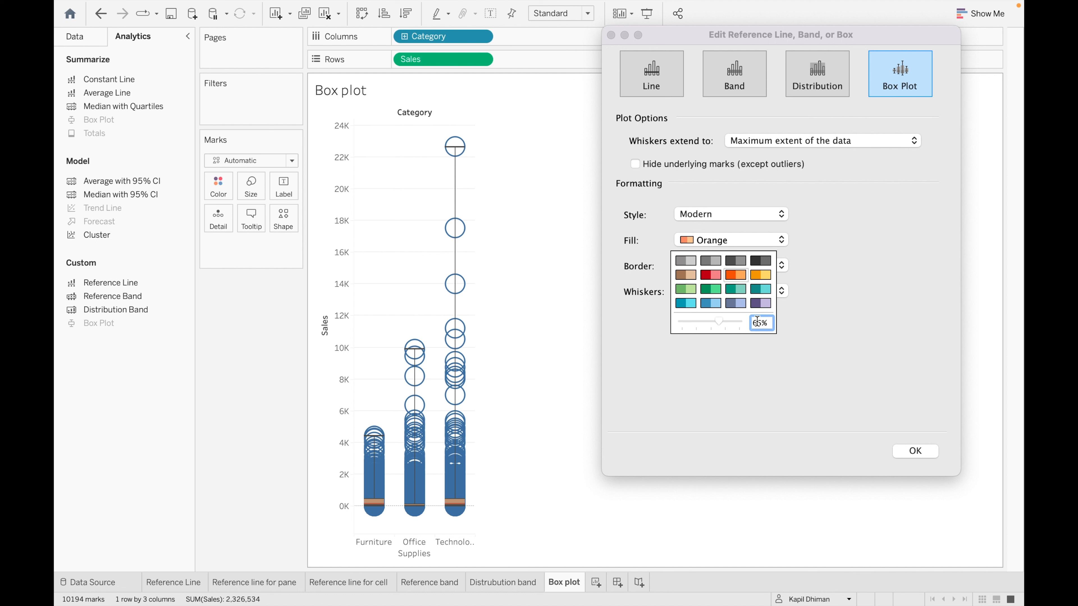
pyautogui.moveTo(720, 322); pyautogui.dragTo(741, 321)
pyautogui.click(743, 414)
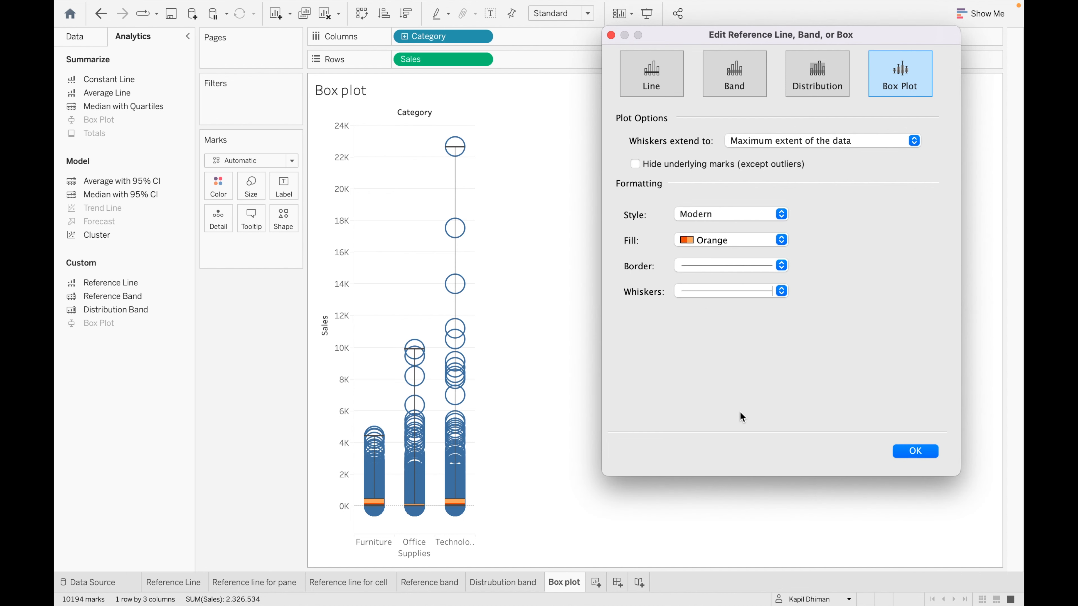
# - Thicken the box border, make the whiskers thicker and black, and apply the settings
pyautogui.click(779, 266)
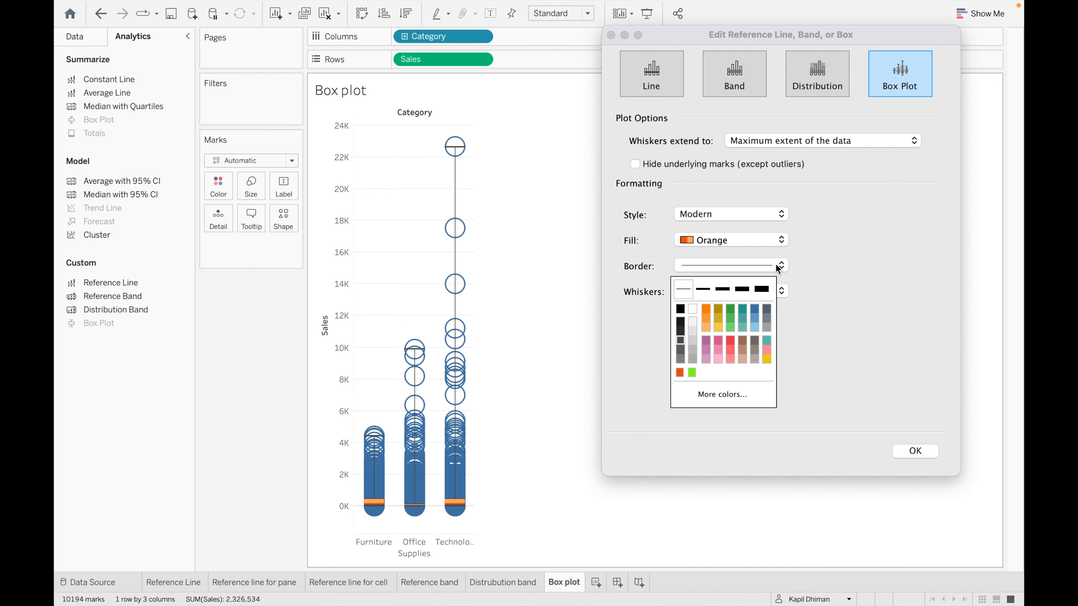
pyautogui.click(703, 289)
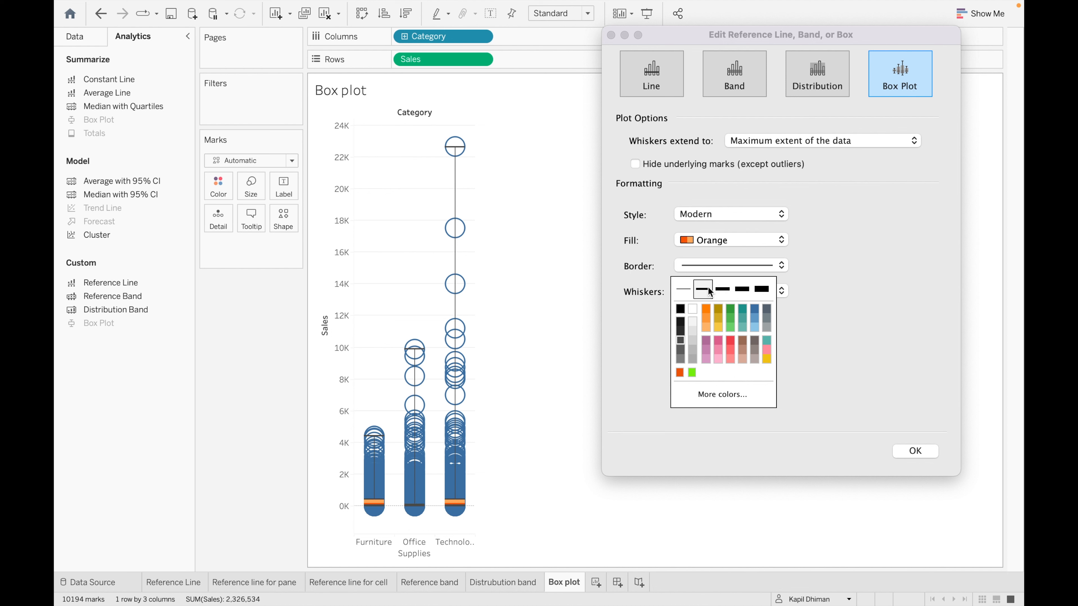
pyautogui.click(823, 329)
pyautogui.click(784, 289)
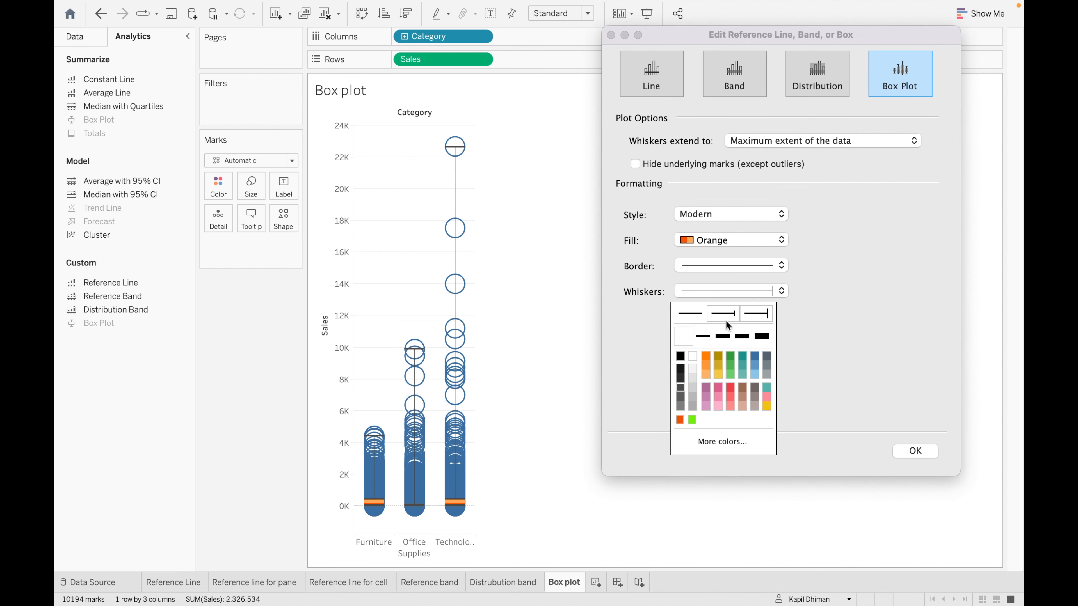
pyautogui.click(709, 336)
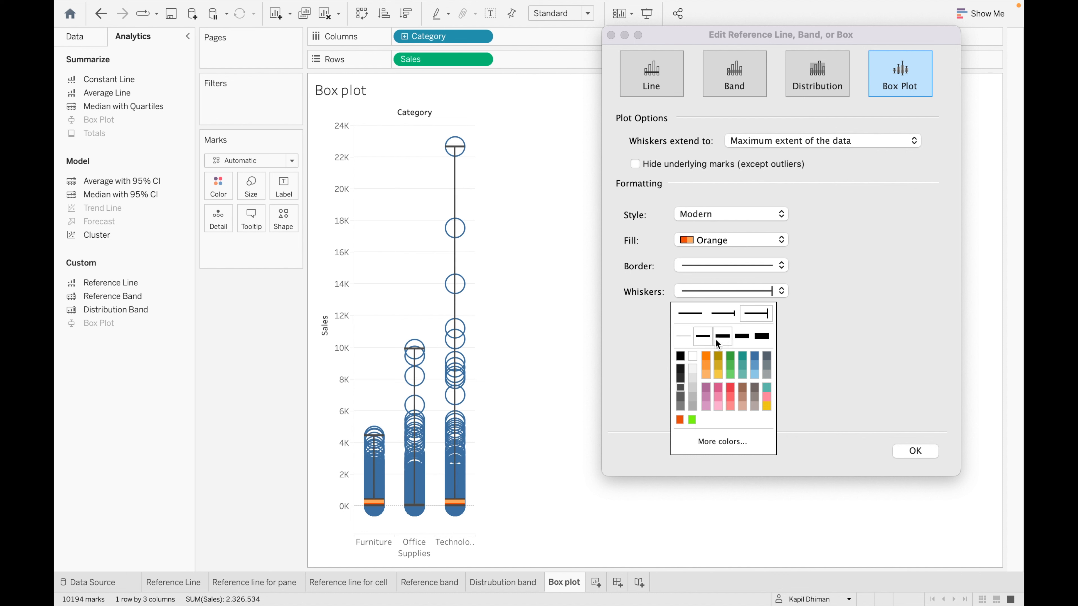
pyautogui.click(680, 356)
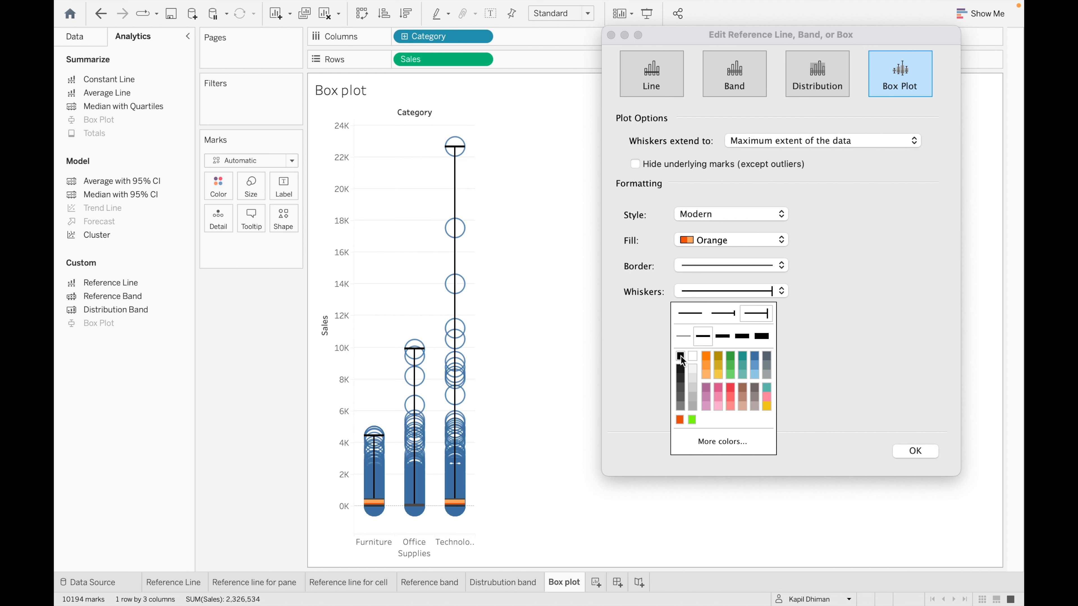
pyautogui.click(867, 376)
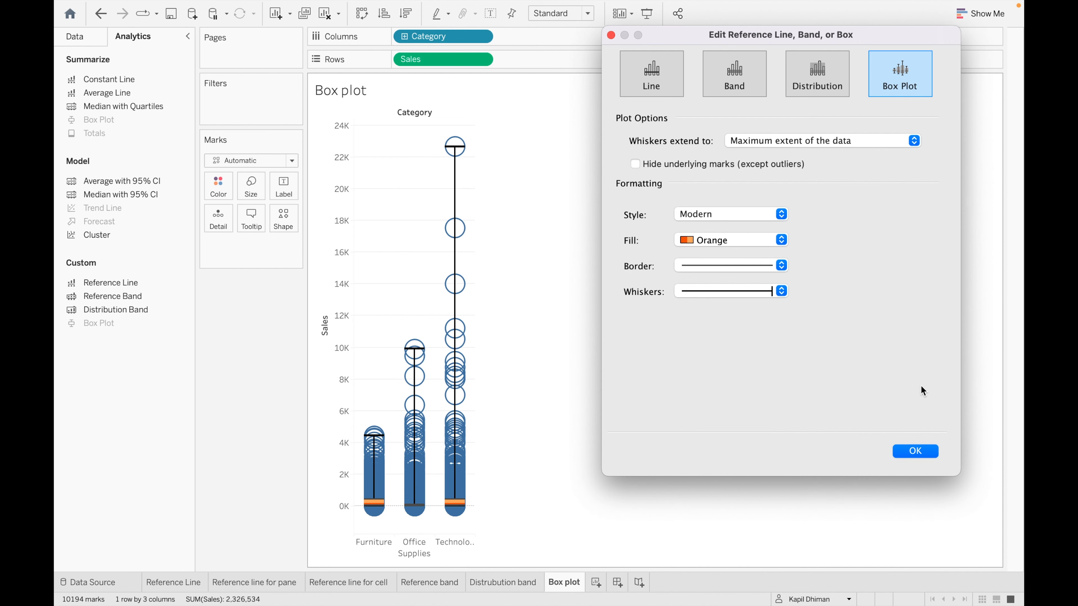
pyautogui.click(916, 452)
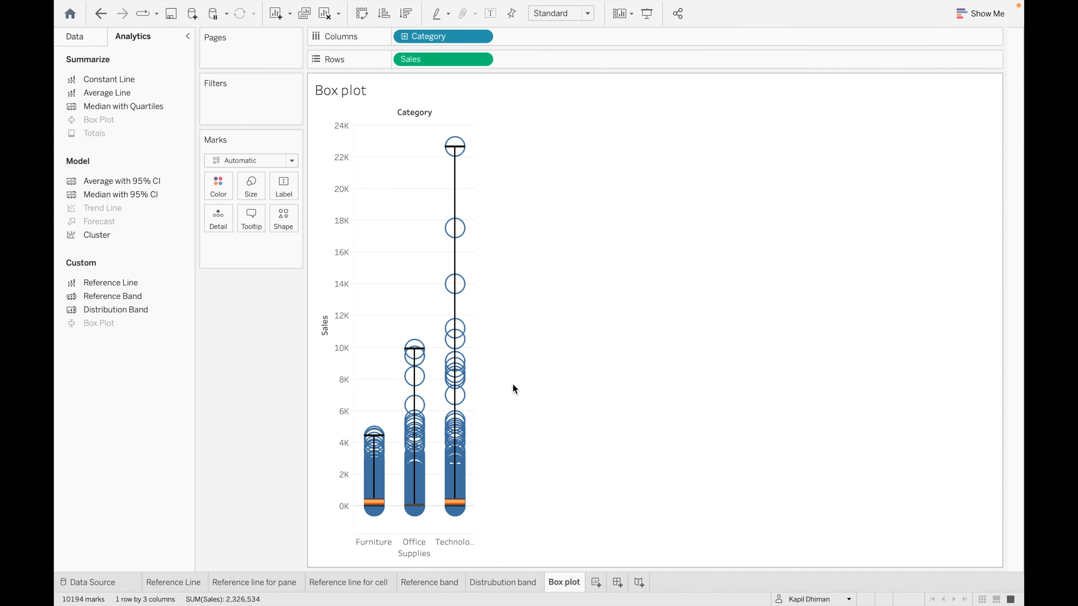
pyautogui.moveTo(457, 170)
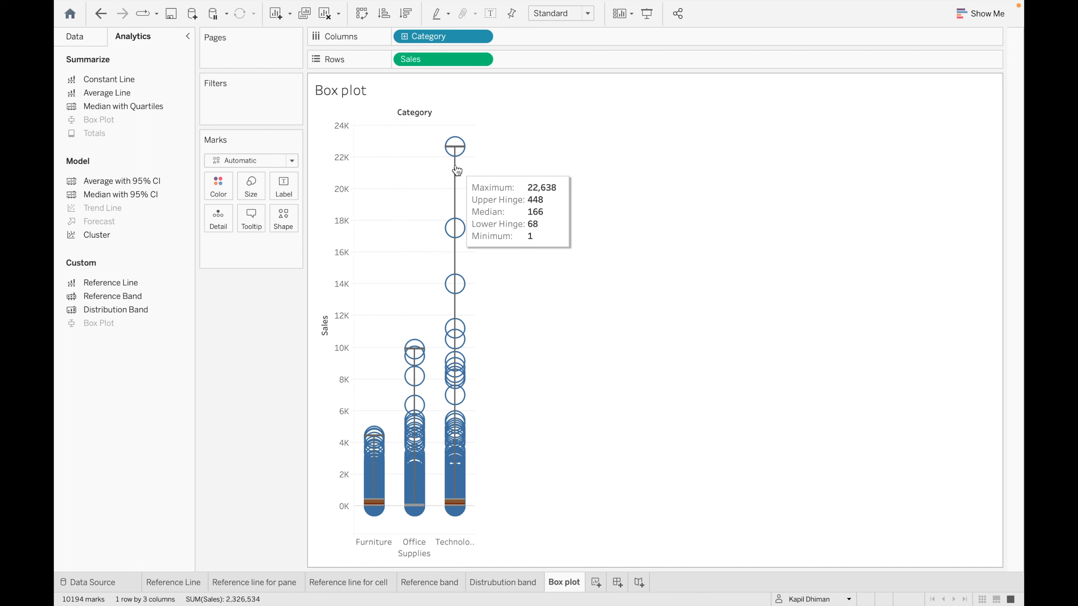
pyautogui.moveTo(415, 395)
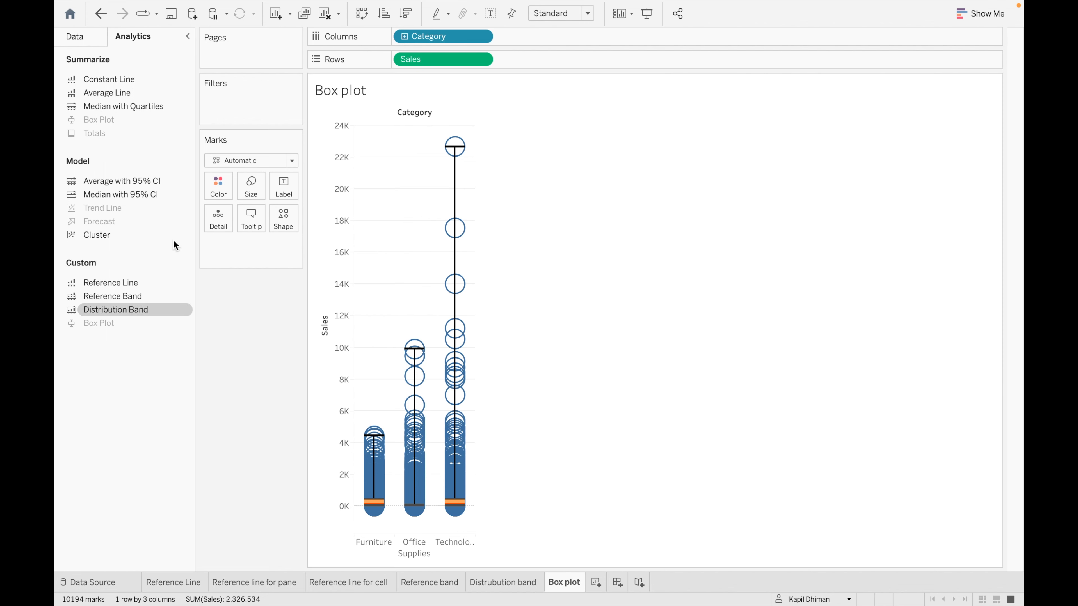
# - Try the box-and-whisker chart from Show Me, undo it, and close the suggestions panel
pyautogui.click(979, 13)
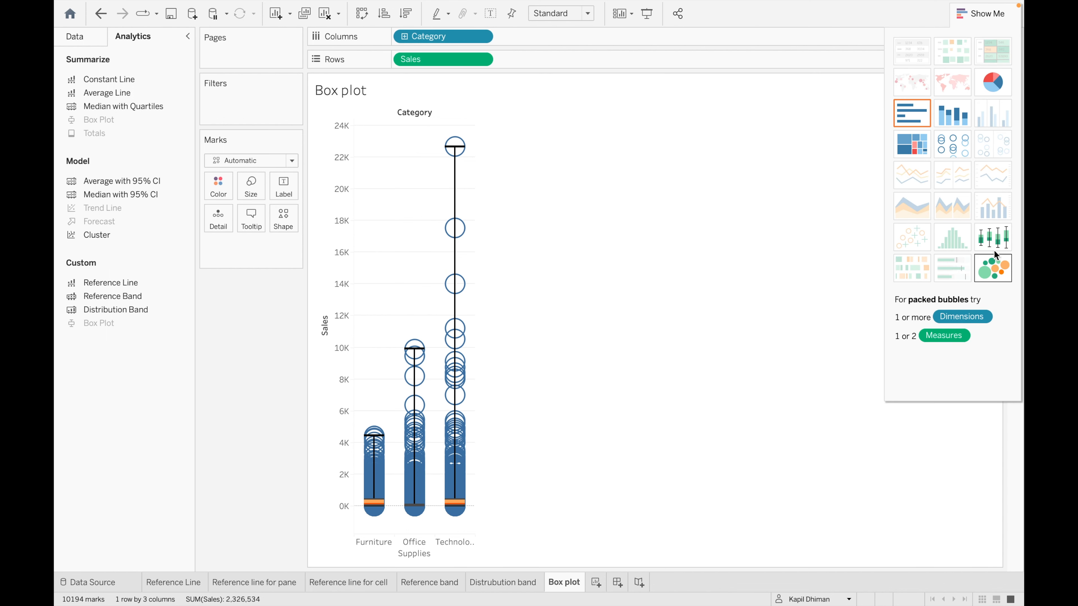
pyautogui.click(978, 13)
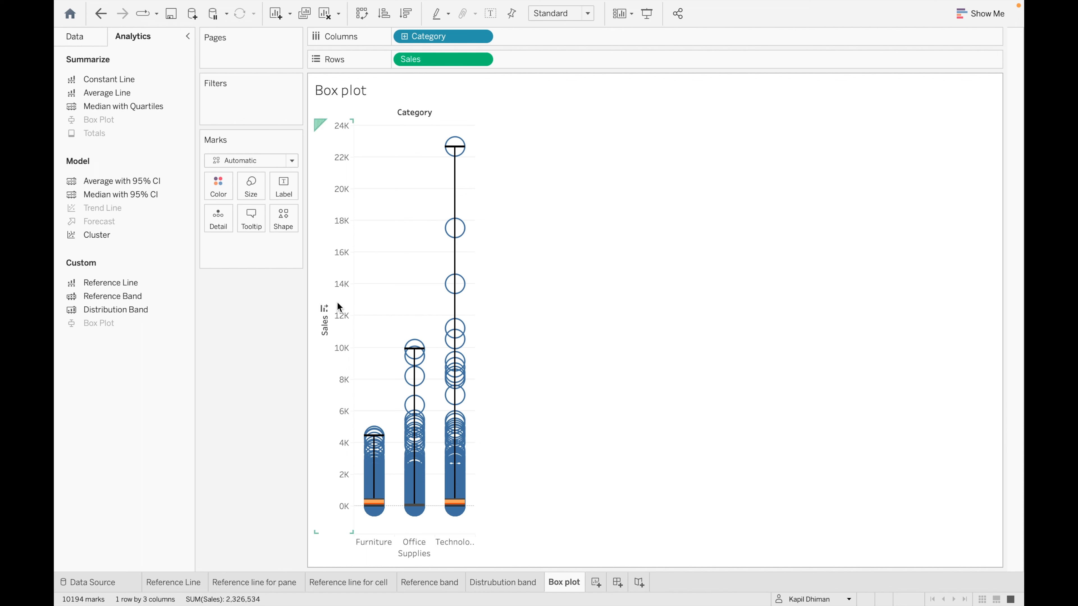
pyautogui.click(985, 13)
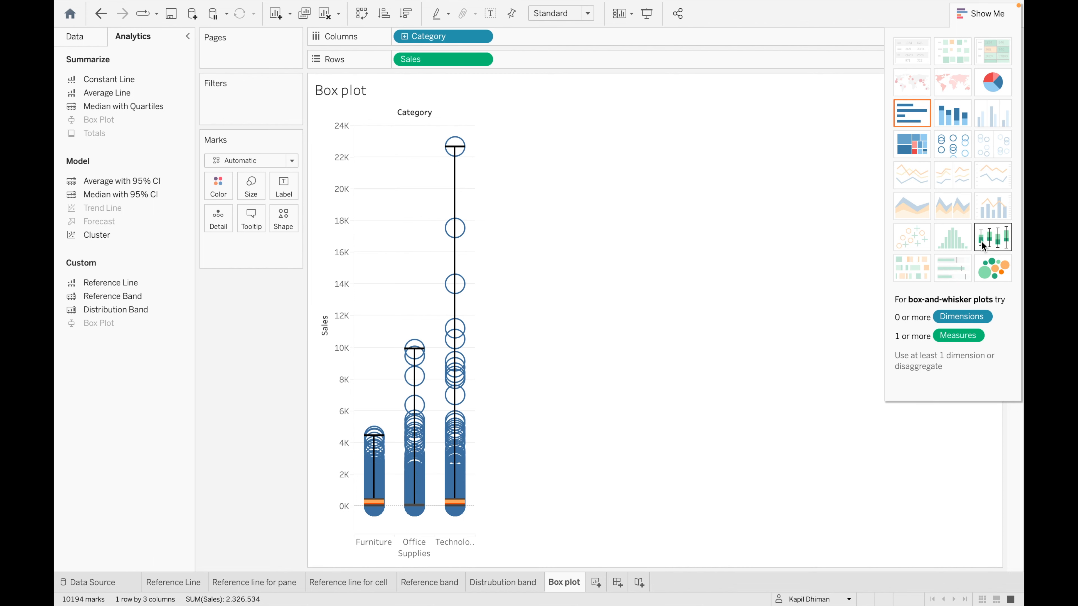
pyautogui.click(1006, 236)
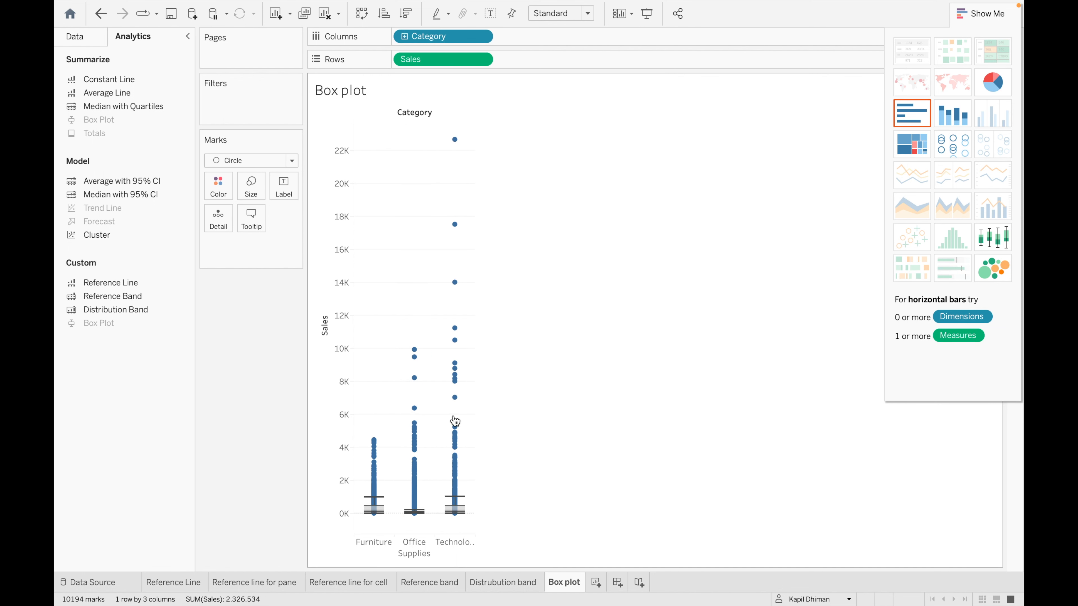
pyautogui.hotkey('ctrl', 'z')
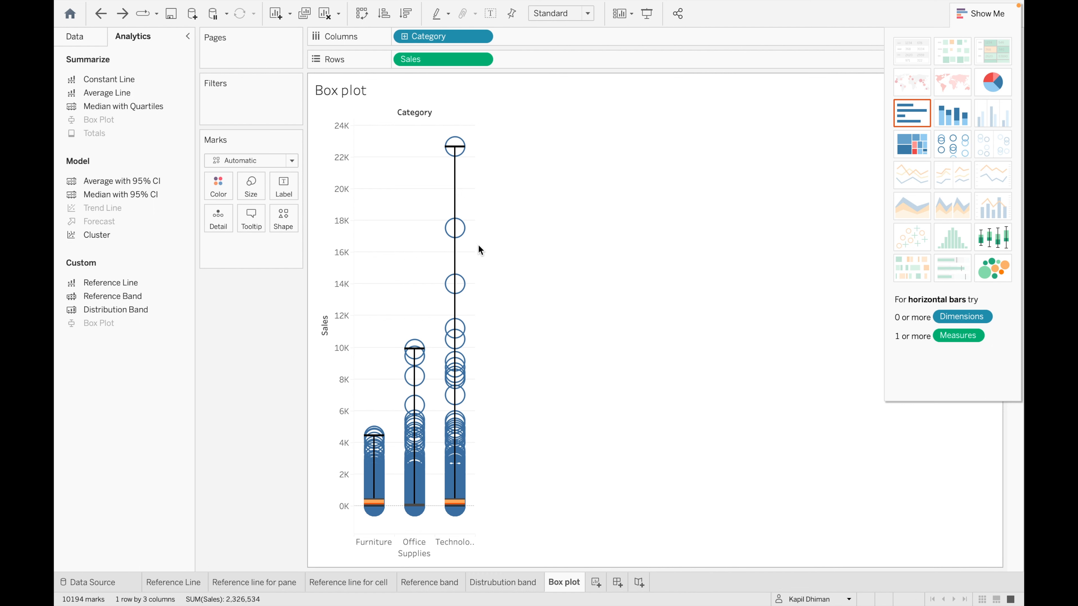
pyautogui.moveTo(457, 253)
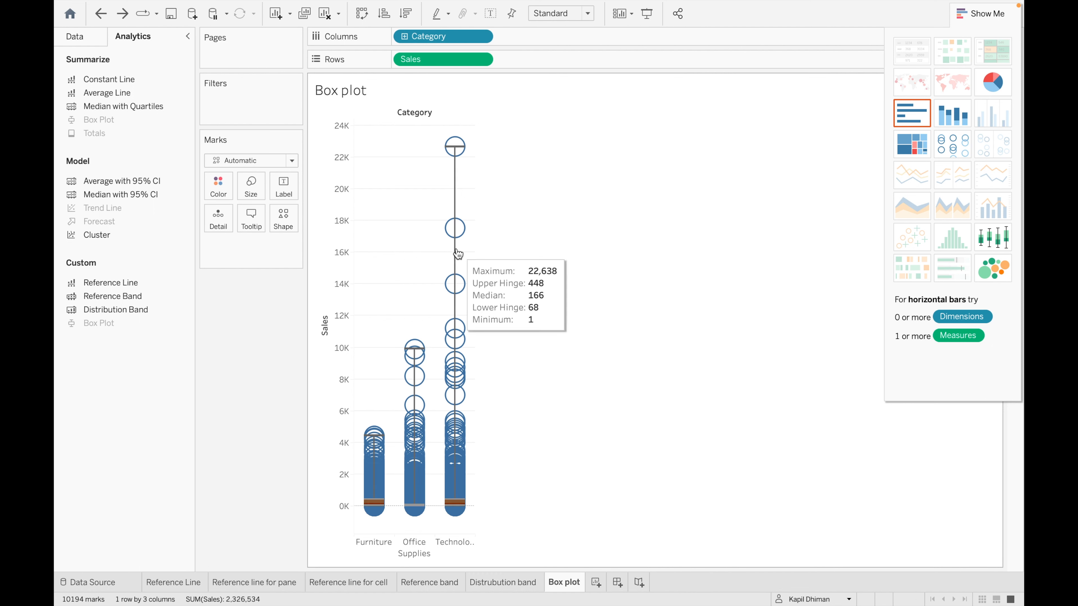
pyautogui.click(980, 13)
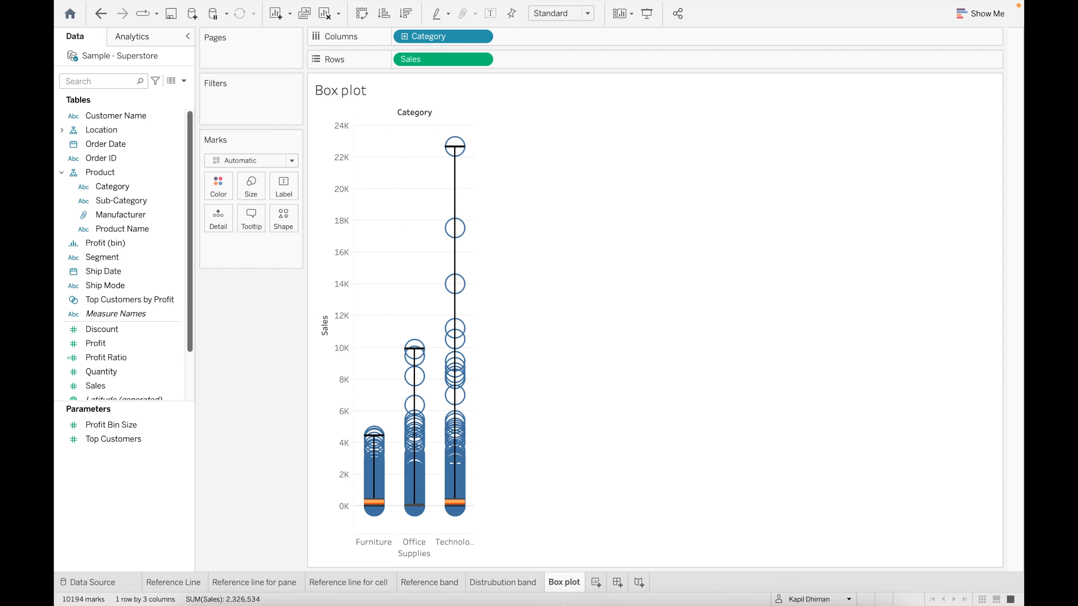
# - Add a new worksheet named 'Constant line'
pyautogui.click(595, 584)
pyautogui.doubleClick(595, 585)
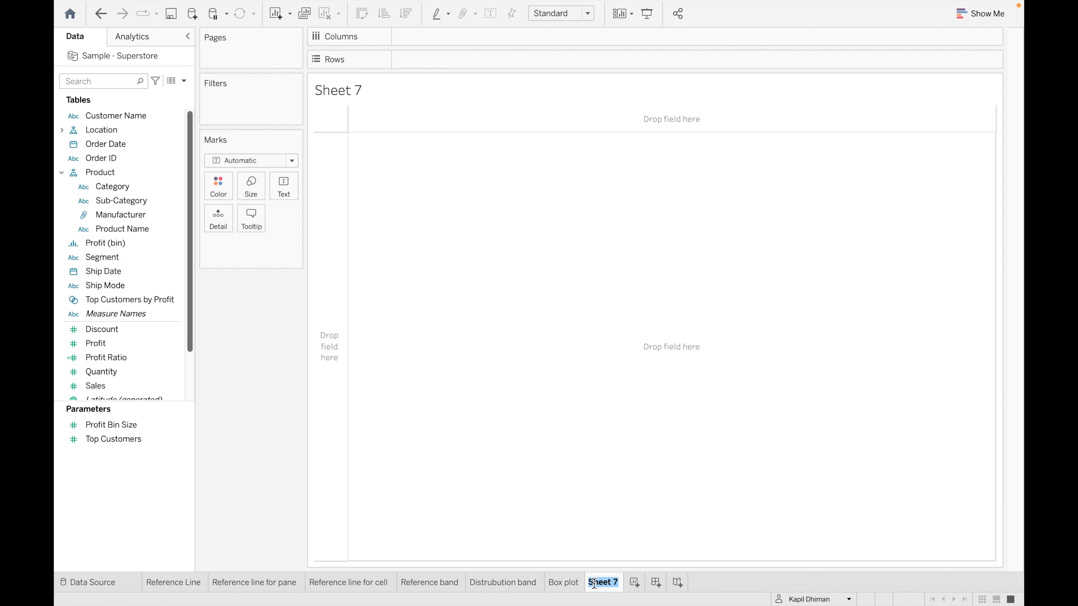
pyautogui.press('BackSpace')
pyautogui.write('Constan')
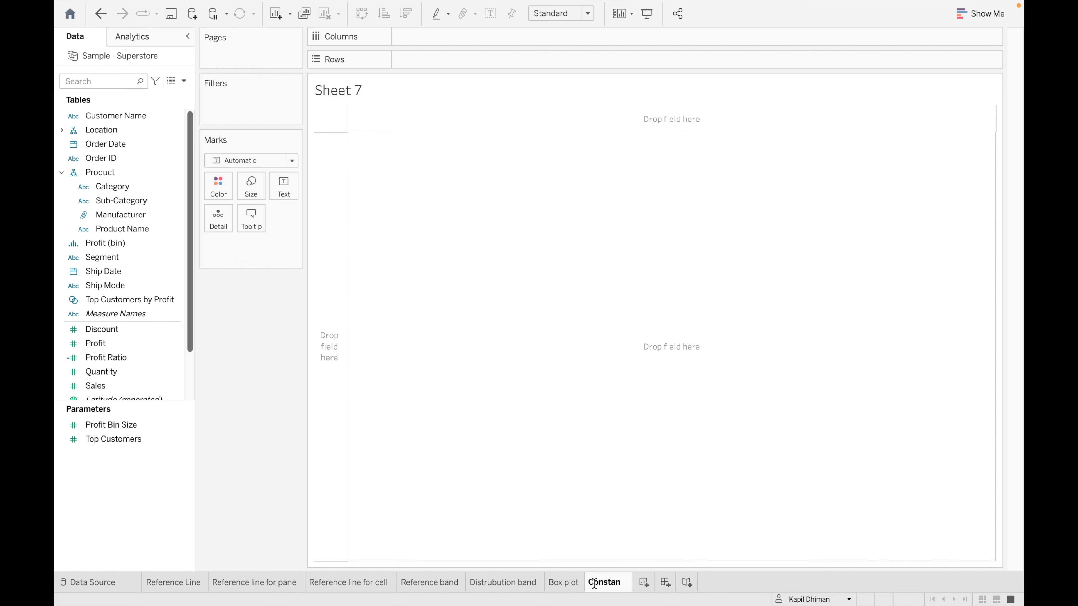
pyautogui.write('t line')
pyautogui.press('Return')
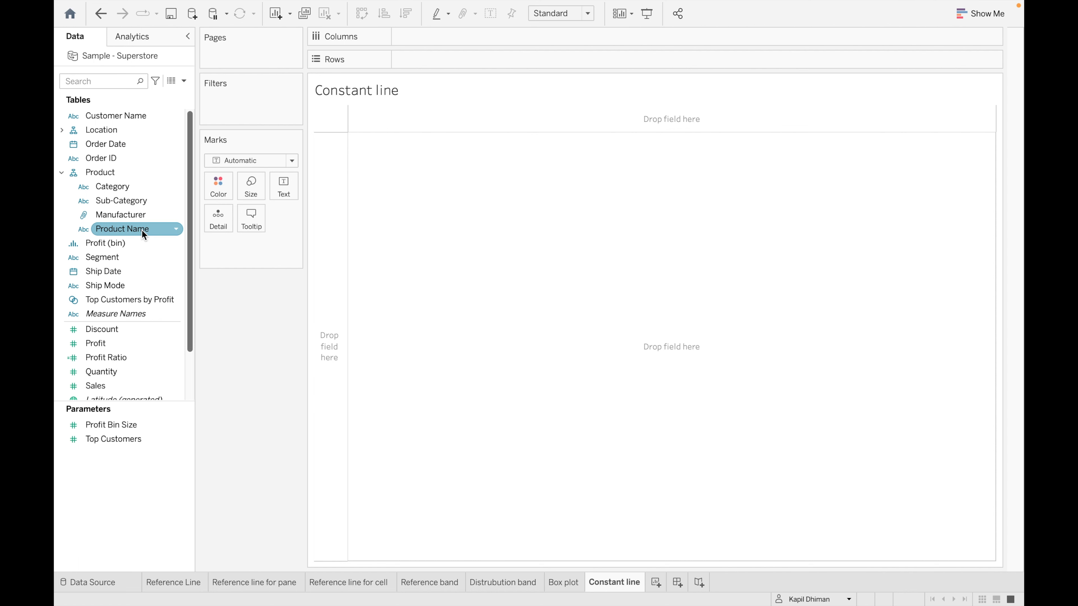
# - Put all Product Name members on Rows and Discount on Columns as horizontal bars
pyautogui.moveTo(141, 230); pyautogui.dragTo(490, 64)
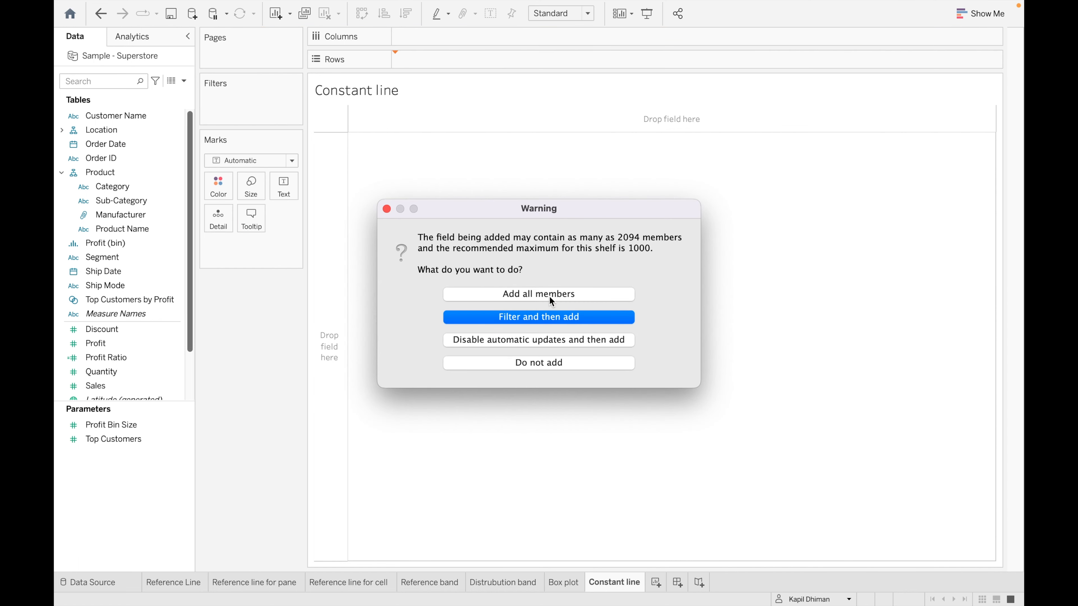
pyautogui.click(550, 297)
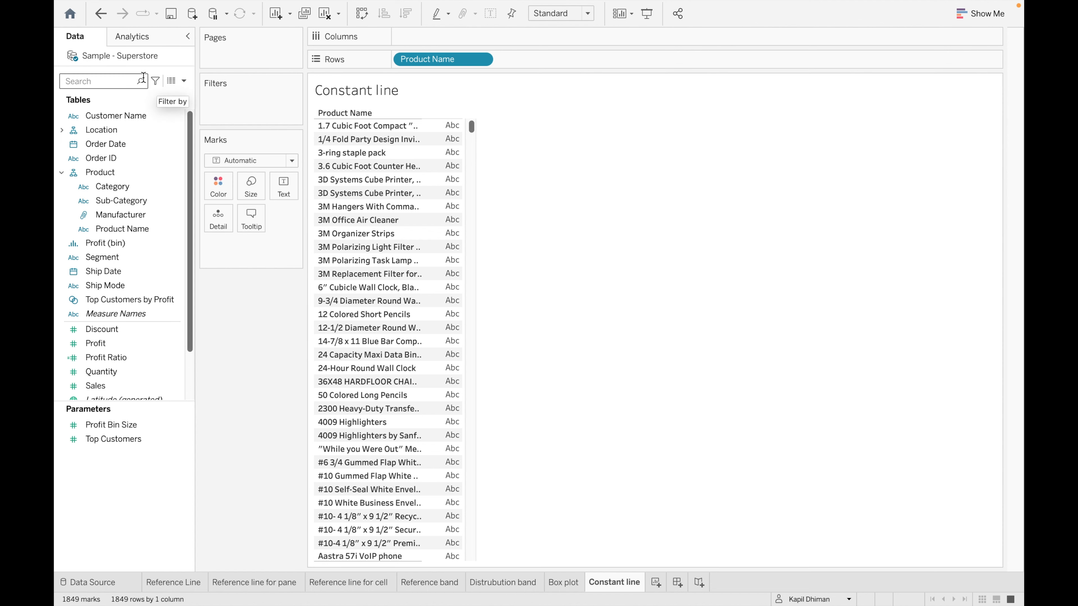
pyautogui.moveTo(122, 327); pyautogui.dragTo(455, 35)
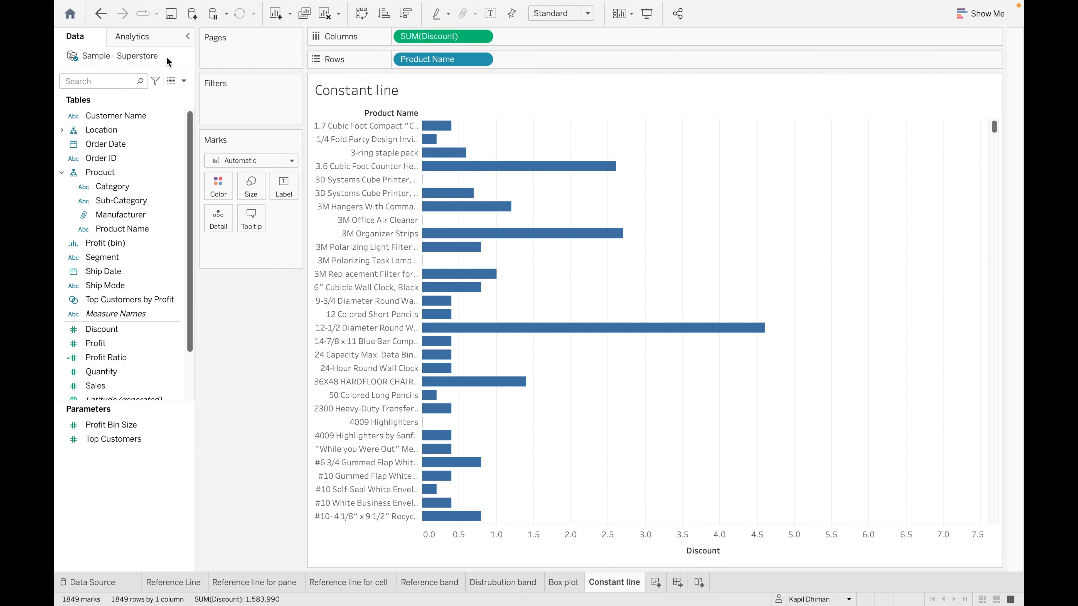
pyautogui.click(147, 38)
# - Add a constant line of 10 across the table and sort products by descending Discount
pyautogui.moveTo(133, 80); pyautogui.dragTo(430, 135)
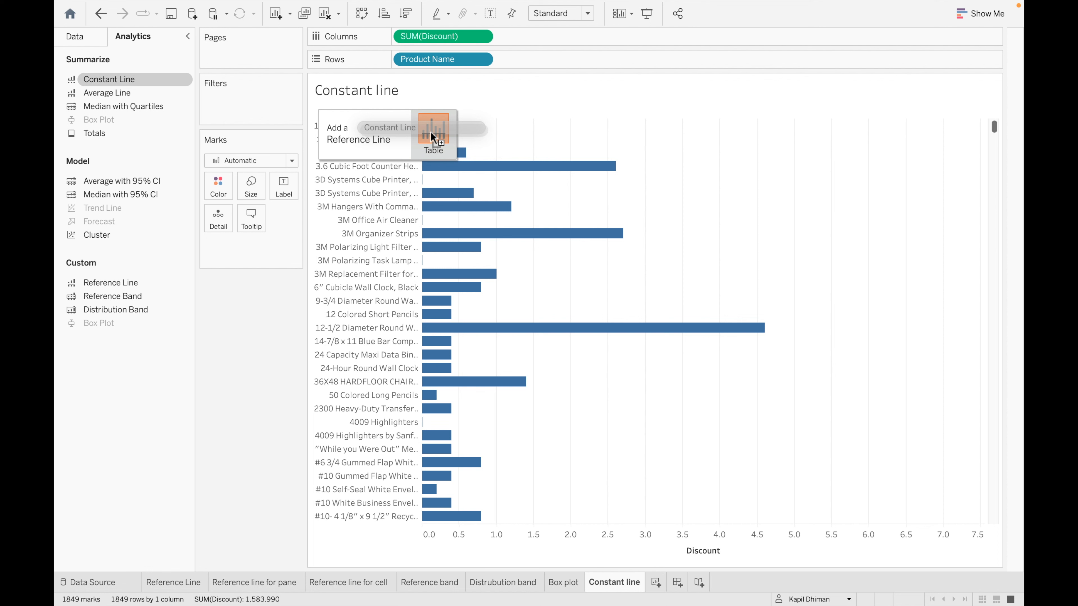
pyautogui.moveTo(431, 131); pyautogui.dragTo(430, 132)
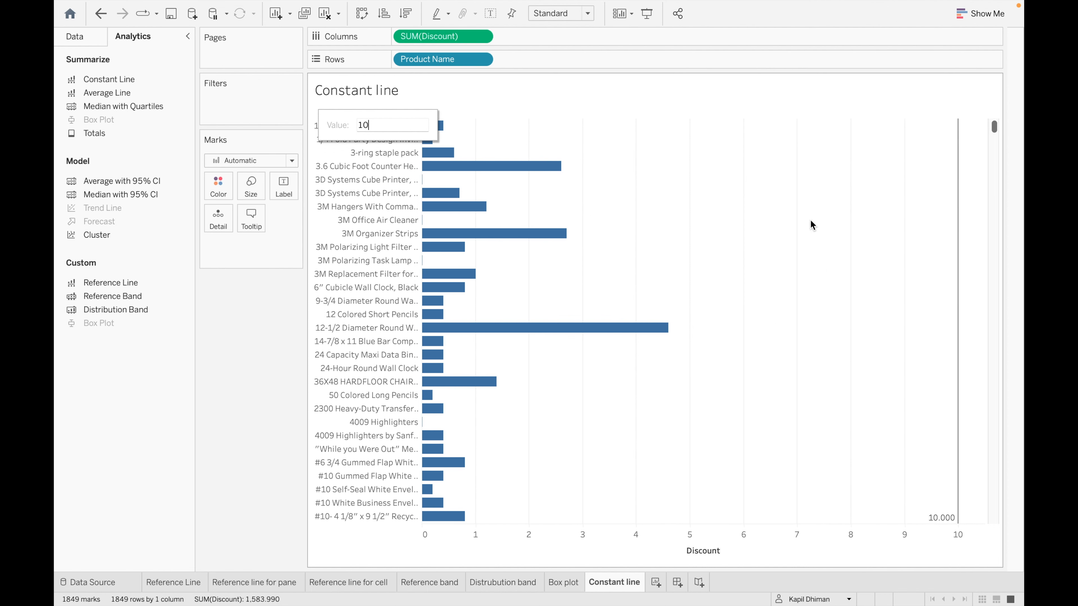
pyautogui.click(966, 210)
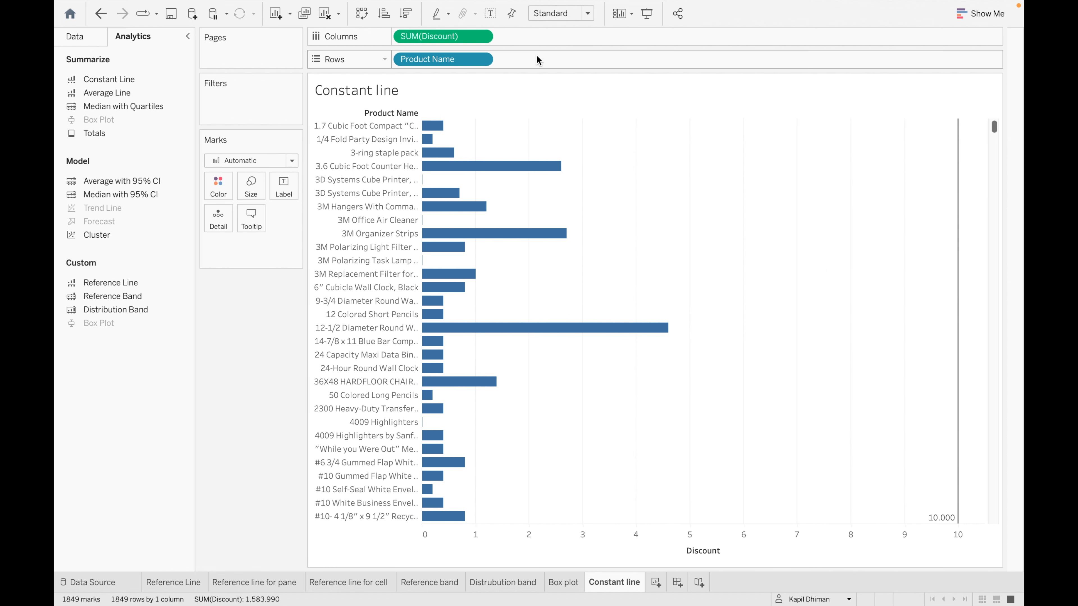
pyautogui.click(405, 16)
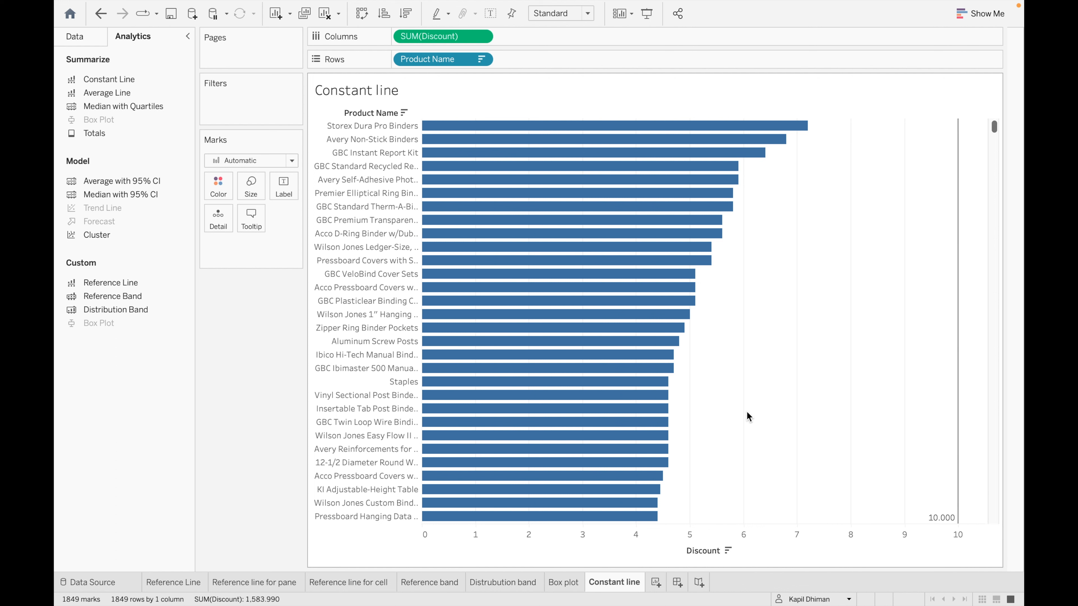
# - Change the constant line value to 5 and add another new worksheet
pyautogui.click(958, 516)
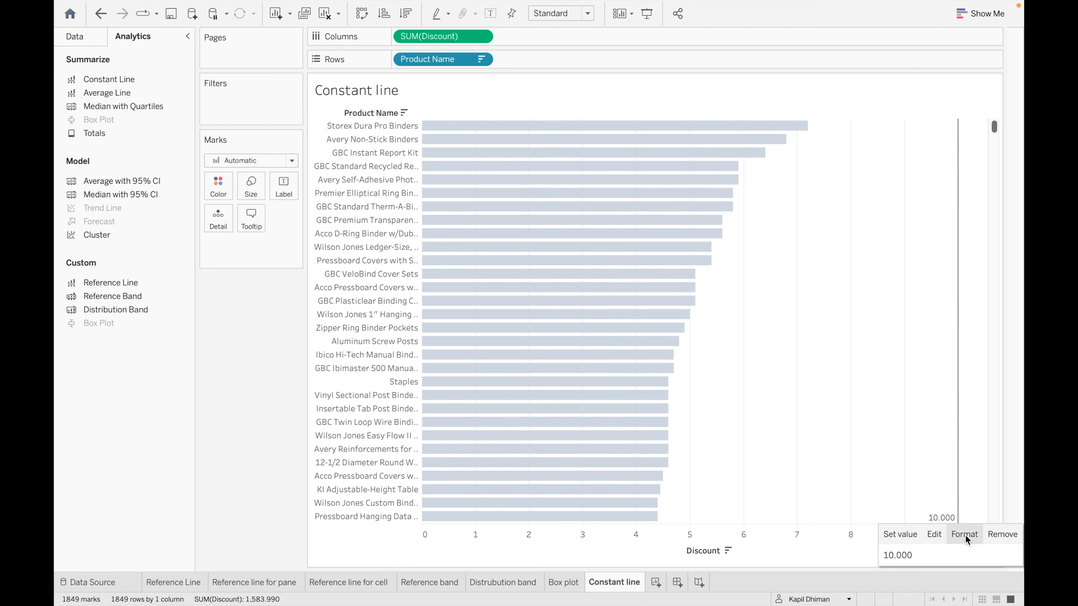
pyautogui.click(960, 555)
pyautogui.click(476, 199)
pyautogui.write('5')
pyautogui.press('Return')
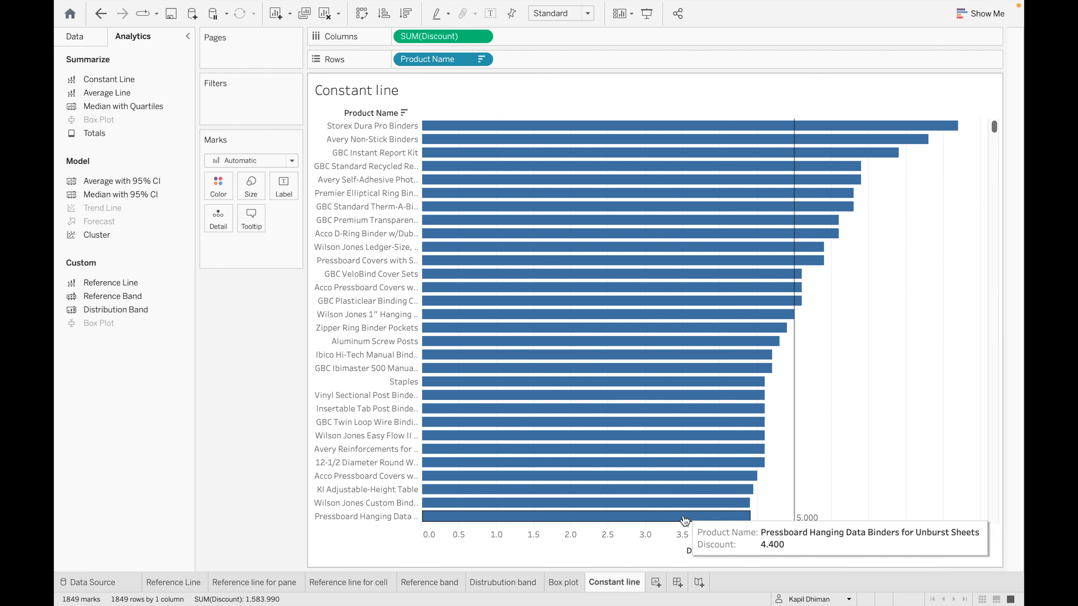
pyautogui.click(656, 584)
# - Rename the new worksheet to 'Average line'
pyautogui.doubleClick(656, 582)
pyautogui.write('Avera')
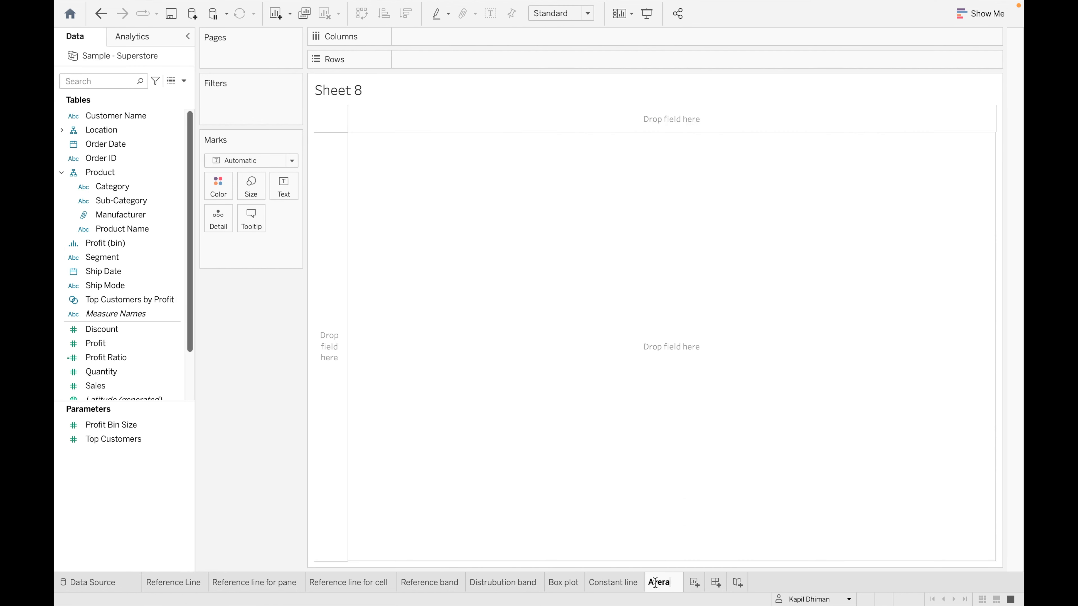
pyautogui.write('ge line')
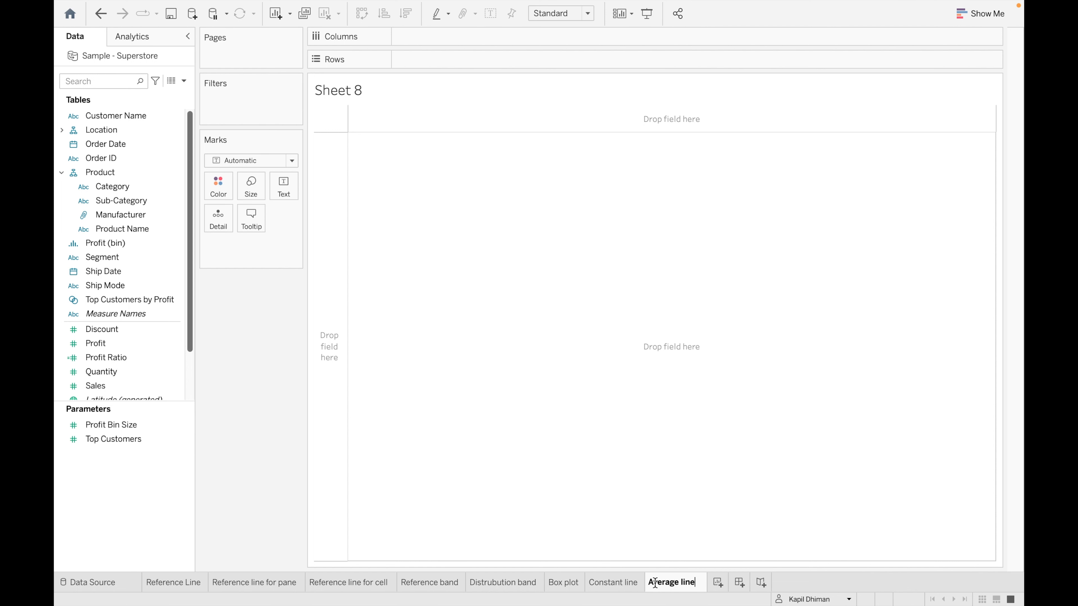
pyautogui.click(323, 432)
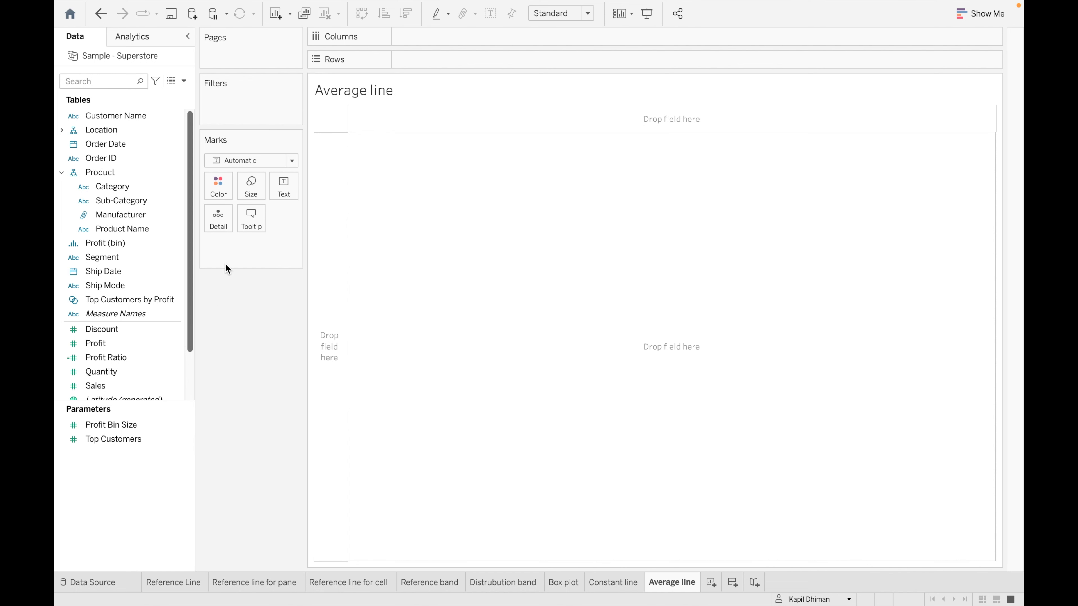
pyautogui.click(170, 215)
# - Chart Profit as horizontal bars for all Product Names, sorted descending
pyautogui.moveTo(150, 229); pyautogui.dragTo(500, 61)
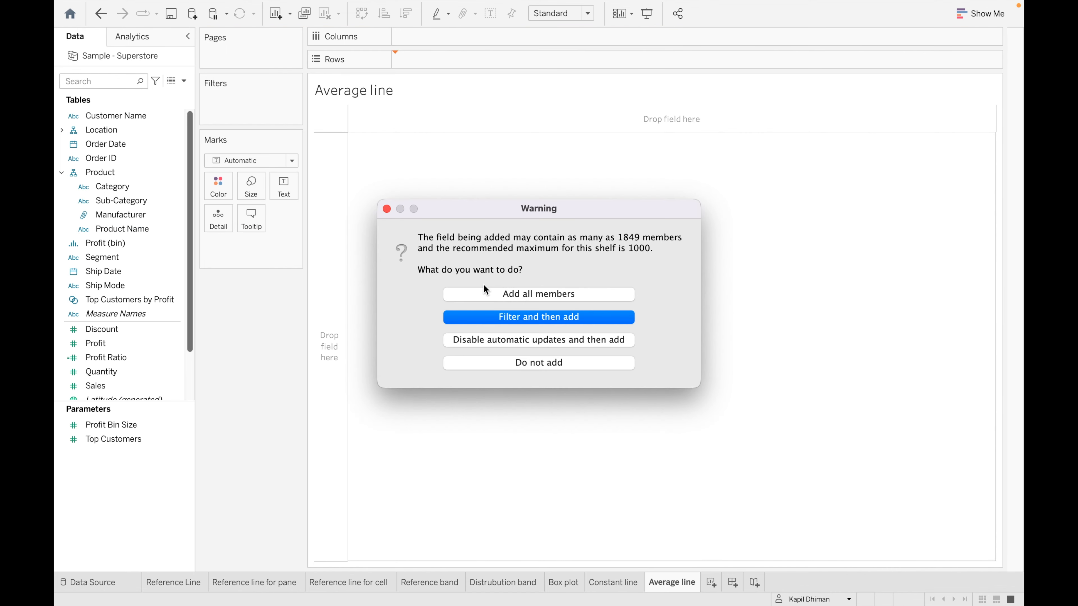
pyautogui.click(489, 296)
pyautogui.click(129, 389)
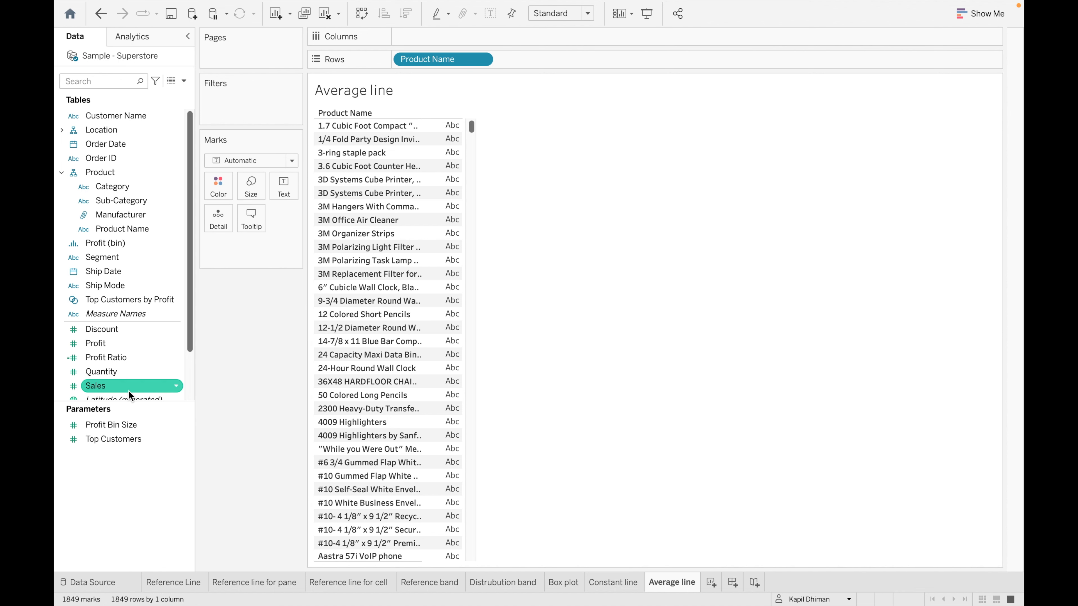
pyautogui.click(129, 371)
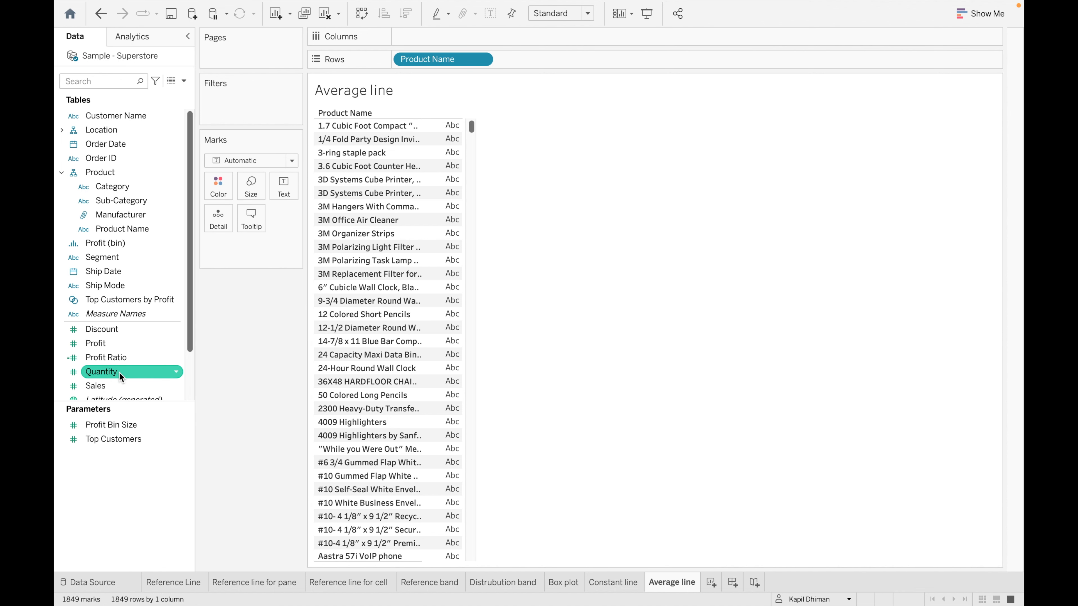
pyautogui.click(120, 344)
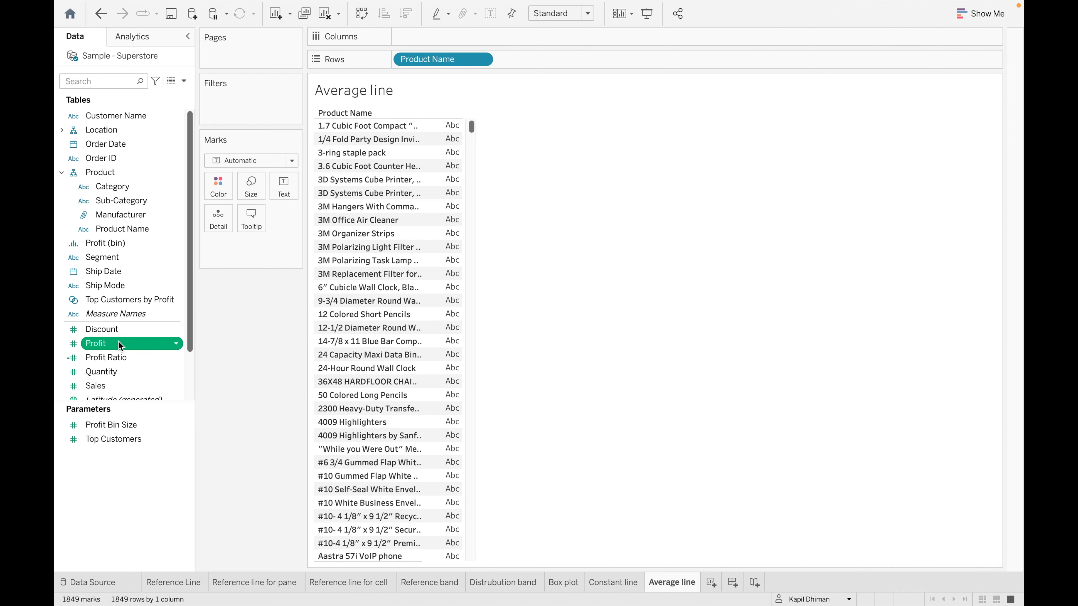
pyautogui.doubleClick(120, 344)
pyautogui.moveTo(250, 245); pyautogui.dragTo(439, 37)
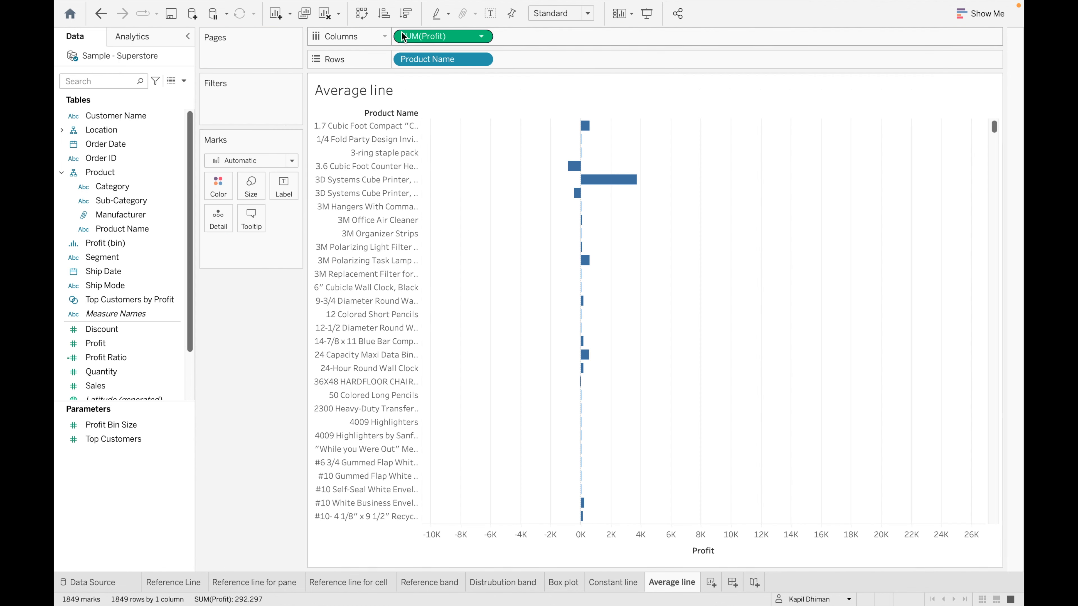
pyautogui.click(405, 14)
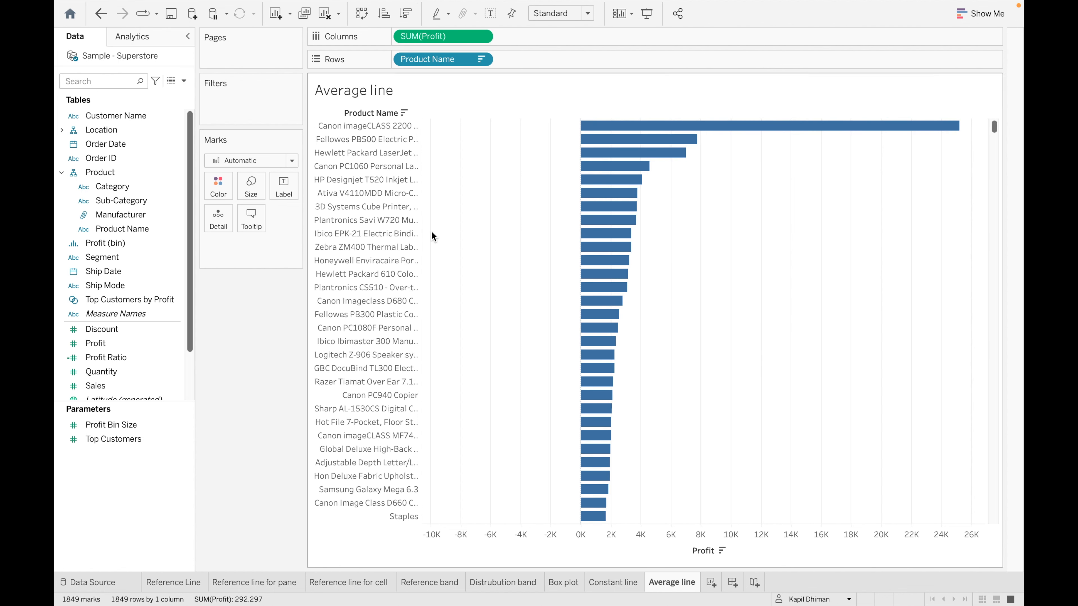
pyautogui.click(152, 36)
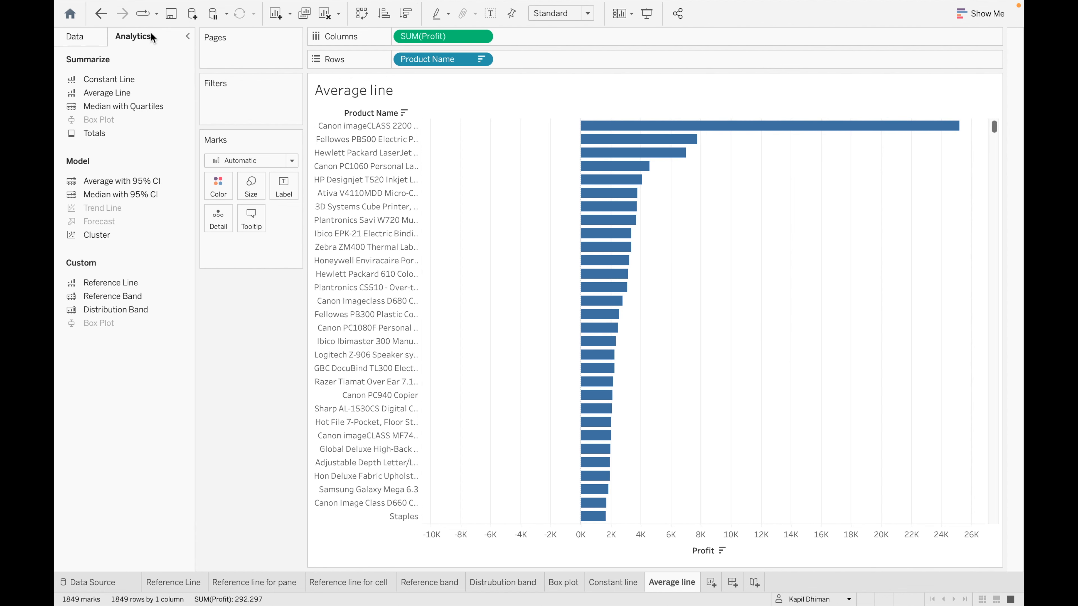
# - Drop an Average Line on the Table target to add an average Profit line across all product bars
pyautogui.moveTo(129, 94); pyautogui.dragTo(426, 130)
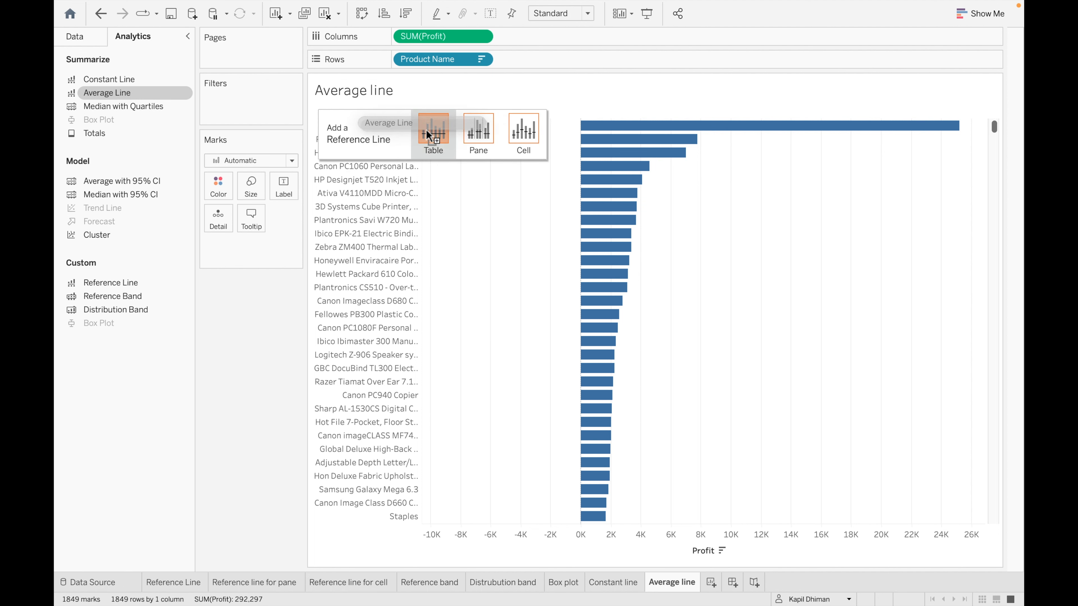
pyautogui.moveTo(426, 129); pyautogui.dragTo(433, 130)
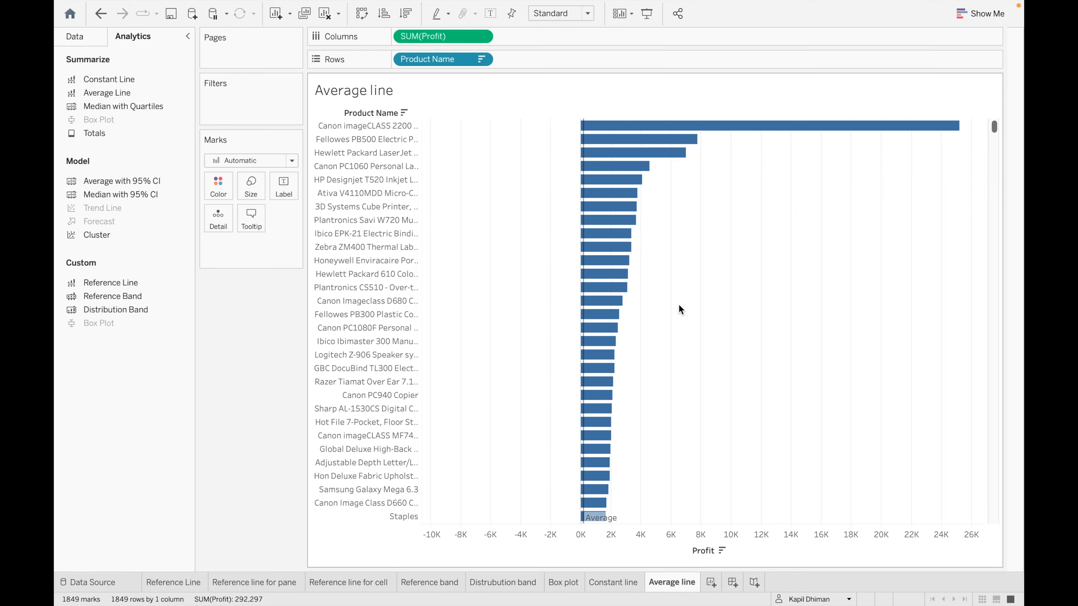
pyautogui.scroll(-10, 614, 378)
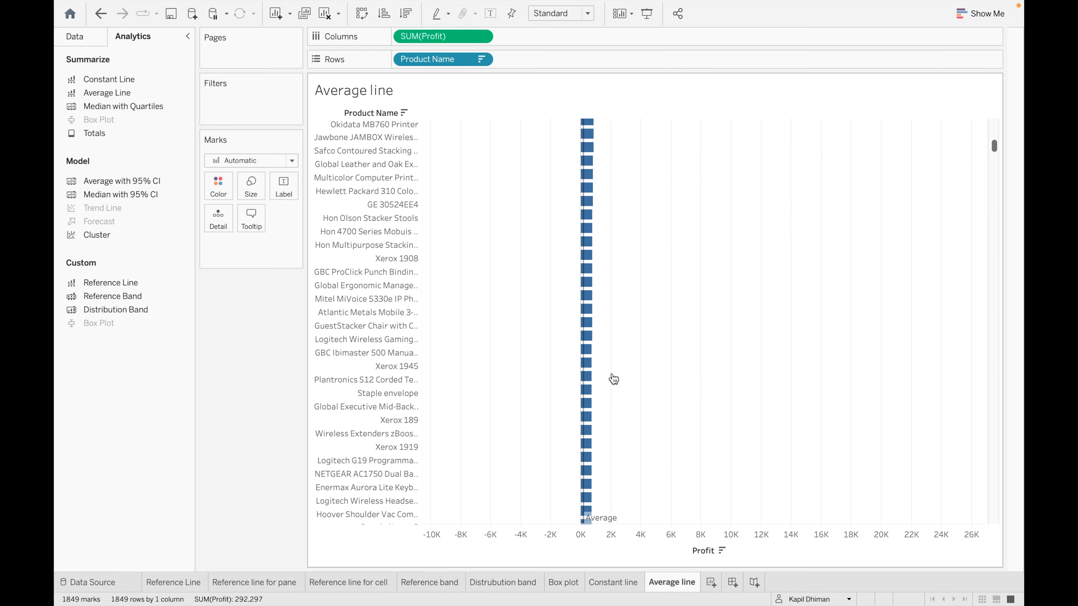
pyautogui.scroll(-20, 613, 377)
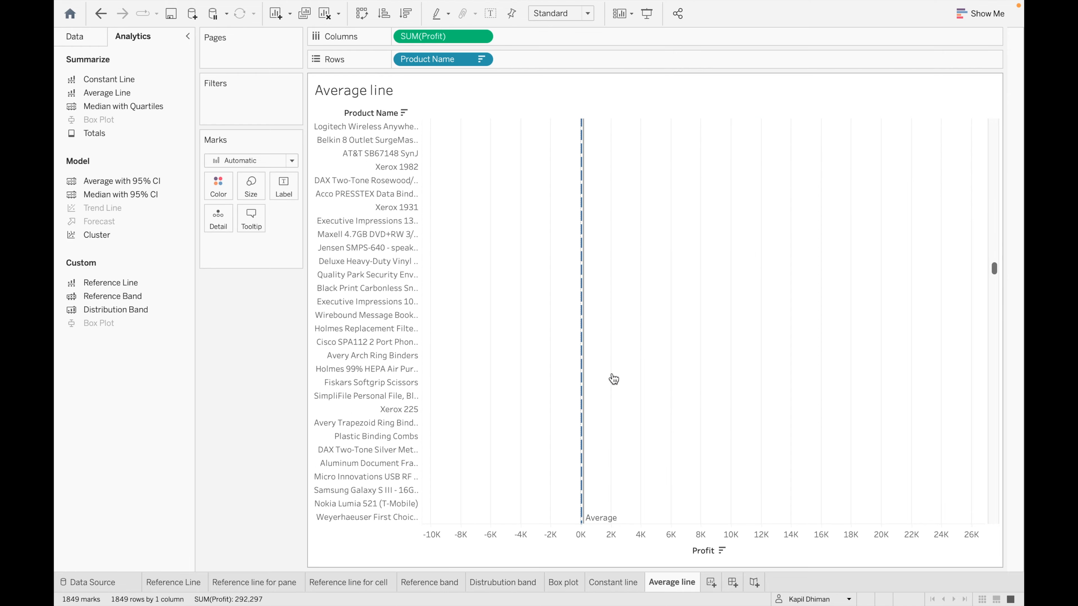
pyautogui.scroll(-20, 613, 379)
pyautogui.scroll(20, 613, 379)
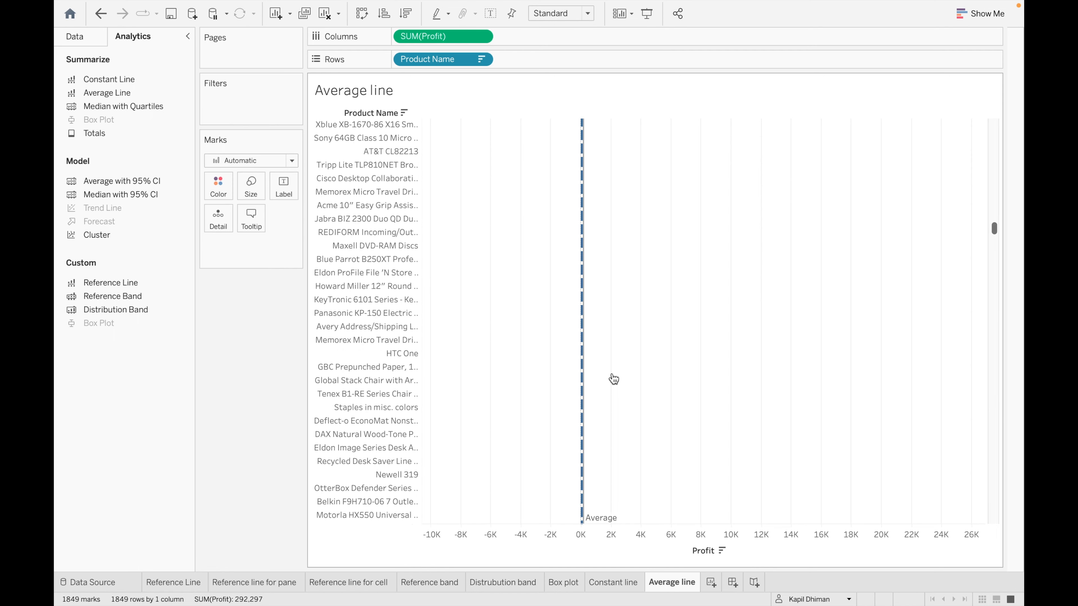
pyautogui.scroll(15, 614, 379)
pyautogui.moveTo(599, 153)
pyautogui.moveTo(583, 134)
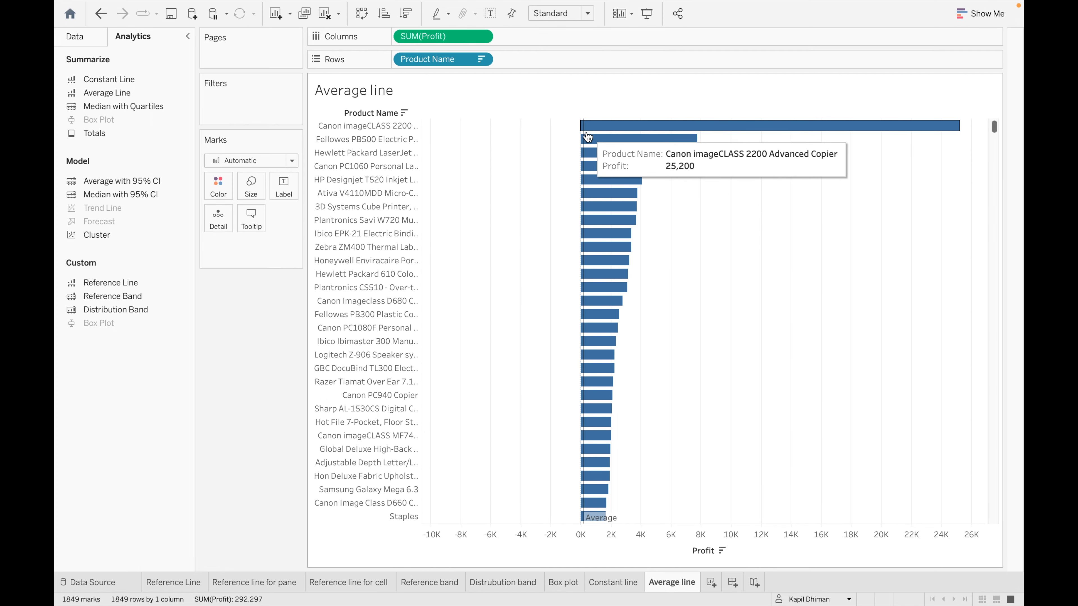